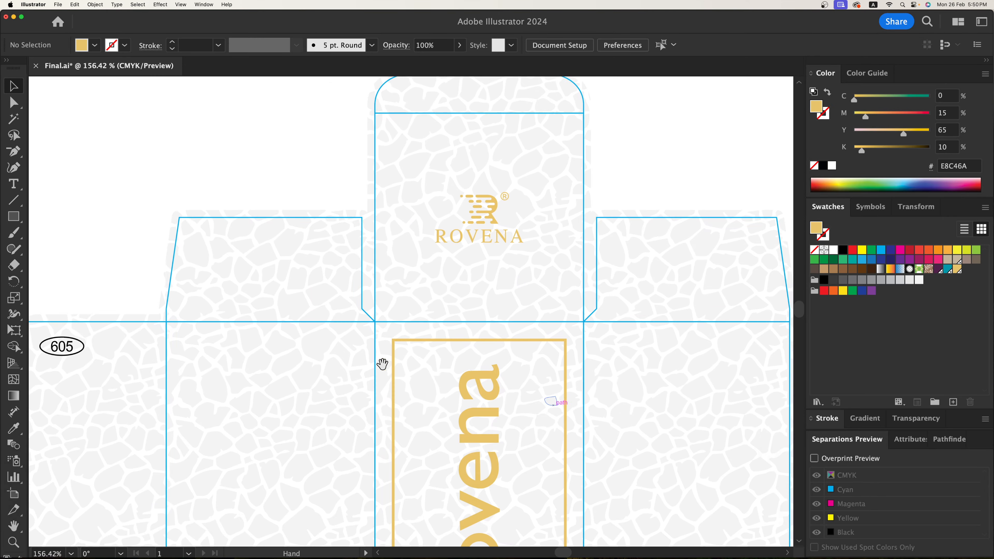
Look over the finished perfume box artwork from the top flap to the barcode panel and the die lines beside it
scroll(503, 327, down, 10)
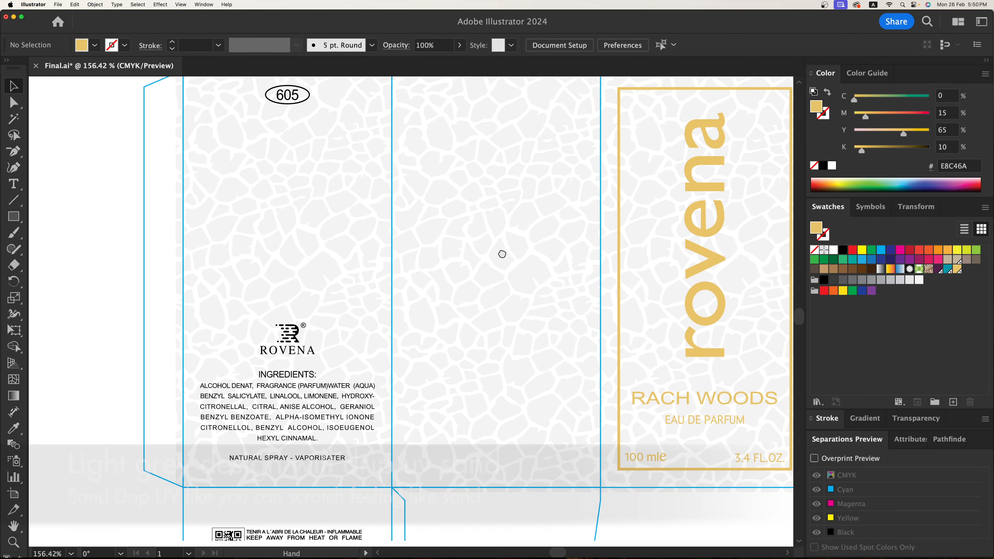
scroll(516, 226, down, 3)
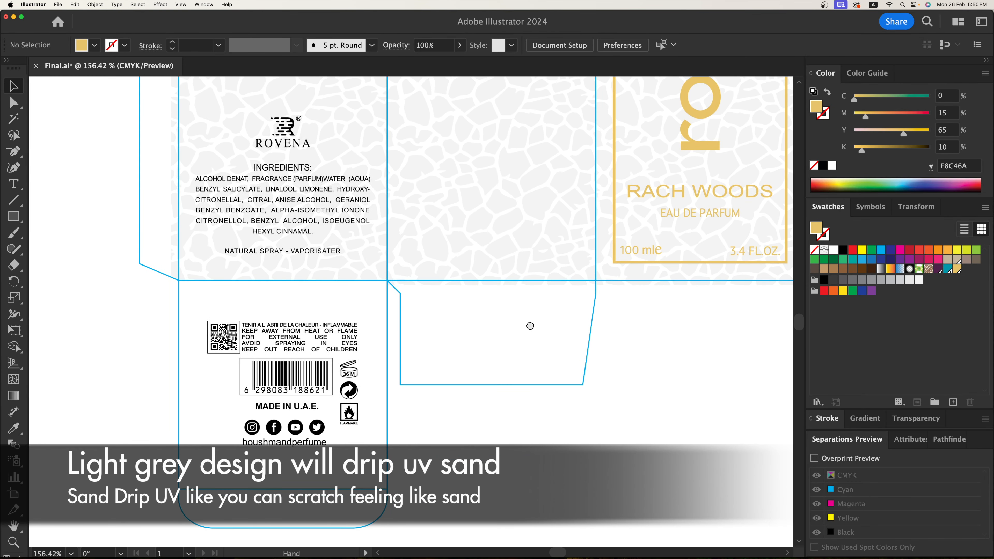
scroll(528, 335, down, 5)
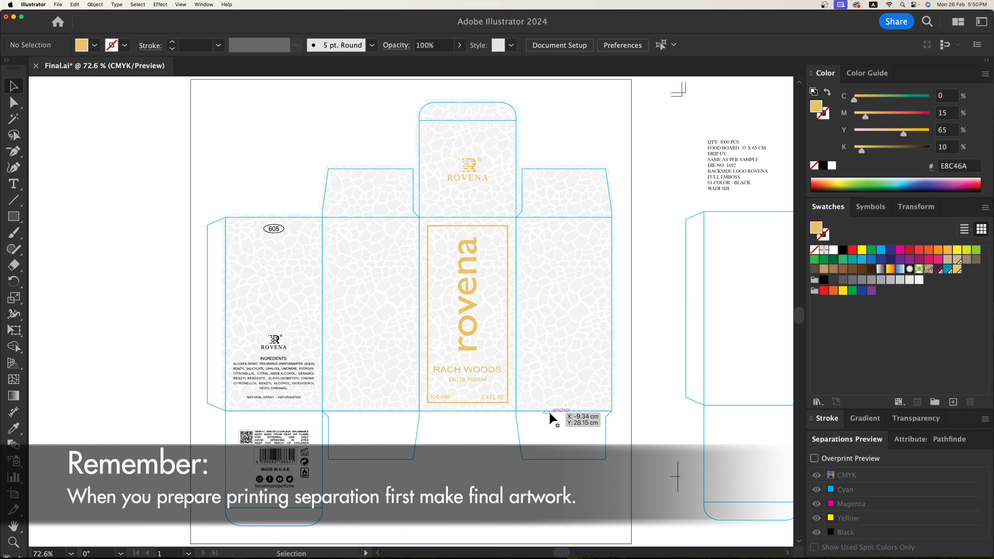
scroll(535, 432, right, 5)
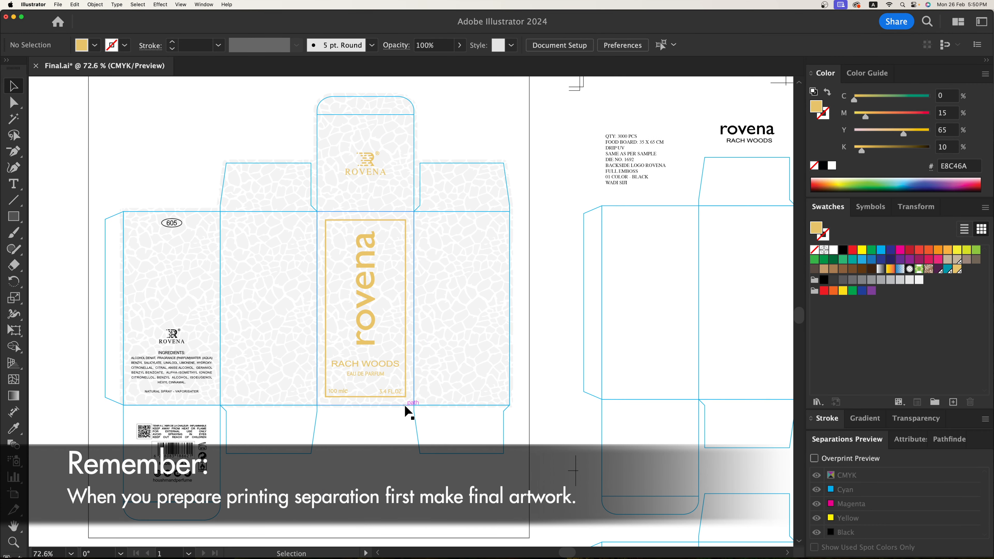
Add the lines "GOLD FOILING" and "Full EMBOSS" below "SAME AS PER SAMPLE" in the job specification text
key(a)
key(super+minus)
key(z)
drag(677, 193, 696, 209)
key(v)
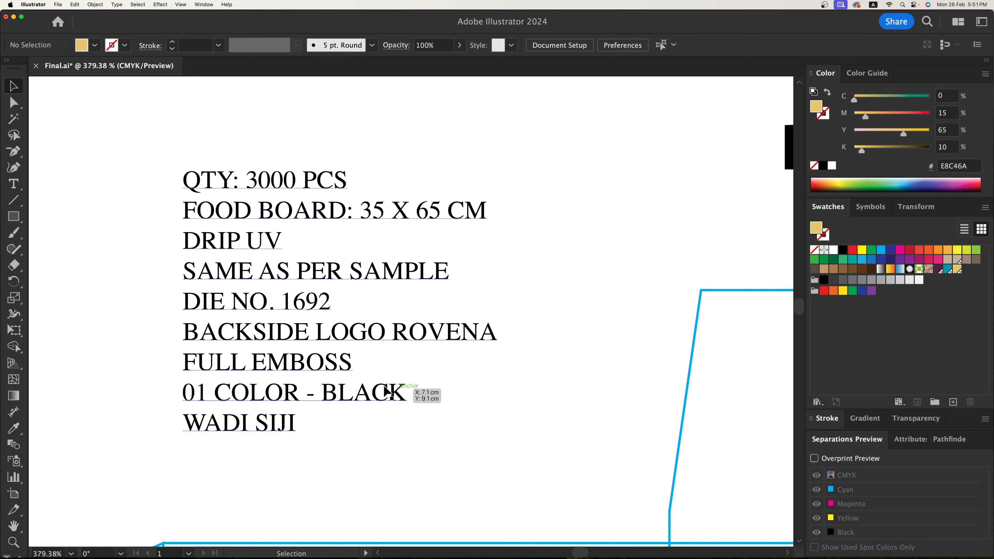
click(442, 281)
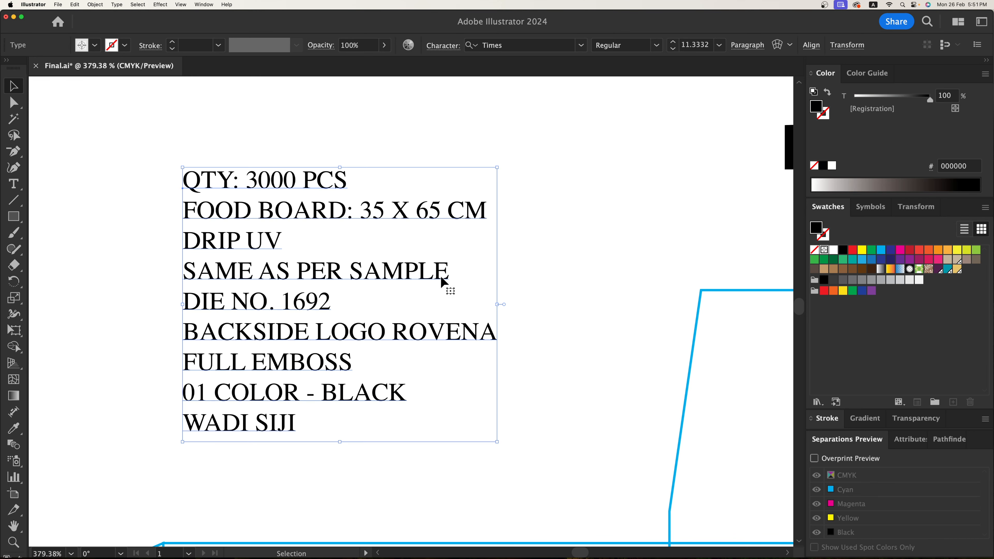
double_click(448, 274)
key(Return)
text(G)
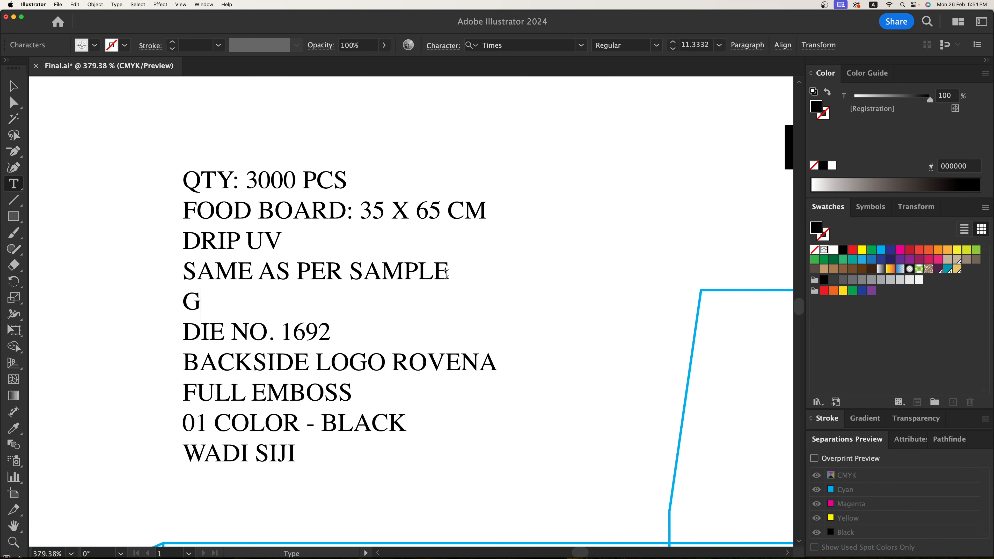
text(OLD FOL)
text(LING)
key(Return)
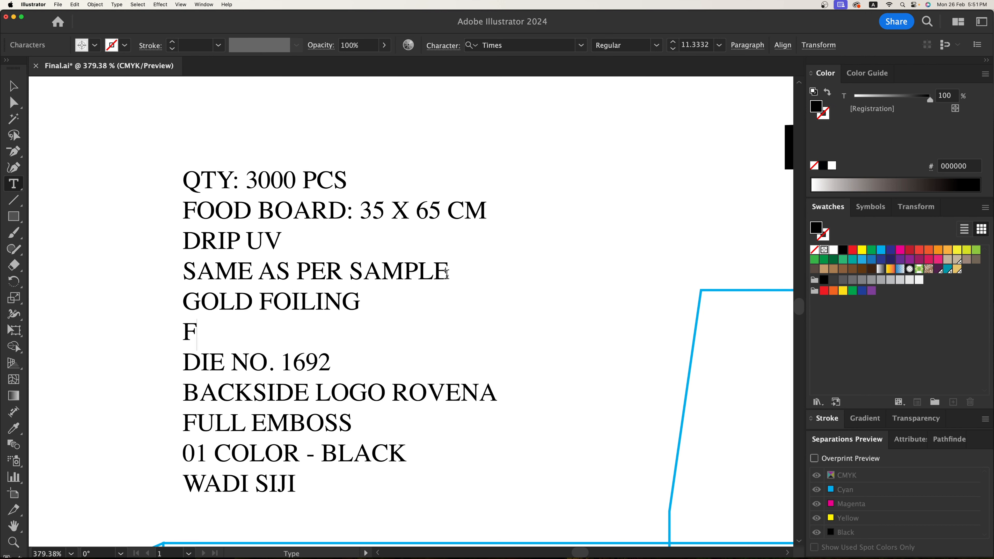
text(Full EMBOSS)
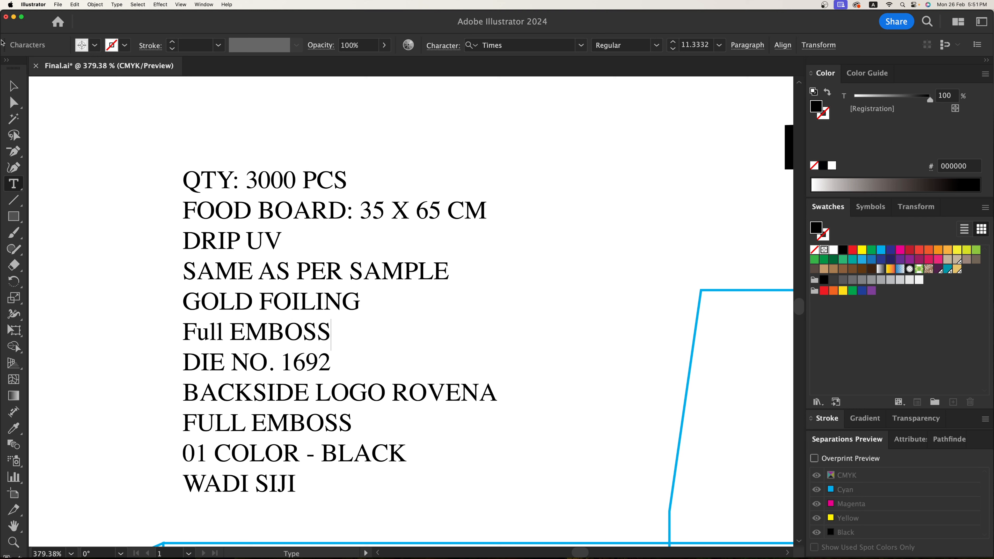
Finish the text editing and convert the job specification text to uppercase
click(8, 80)
click(117, 4)
mouse_move(176, 131)
click(218, 132)
Duplicate the complete original box artwork and place the copy over the upper die line beside it
key(super+minus)
key(super+minus)
key(super+minus)
key(super+minus)
key(super+minus)
key(super+minus)
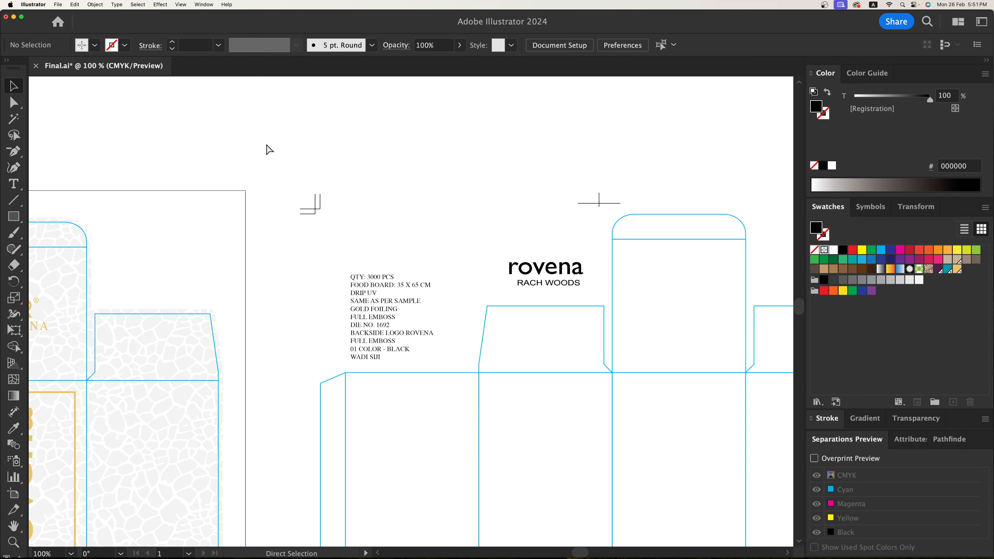
scroll(256, 193, down, 5)
scroll(256, 193, left, 5)
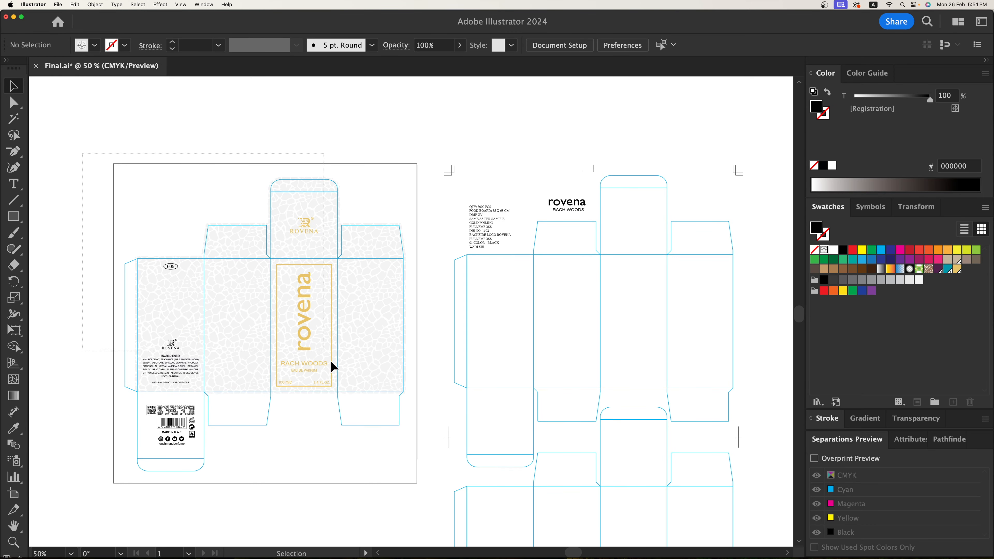
drag(408, 478, 411, 480)
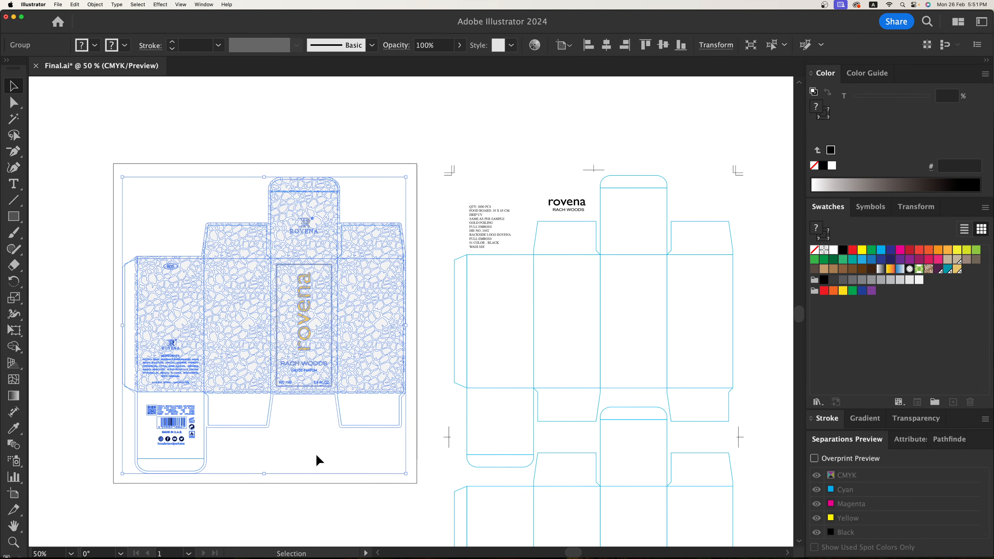
click(317, 453)
click(169, 304)
drag(170, 305, 503, 306)
click(423, 255)
Align the copied artwork's die line exactly with the upper die line's corner in outline view, then return to preview
key(z)
drag(434, 236, 522, 290)
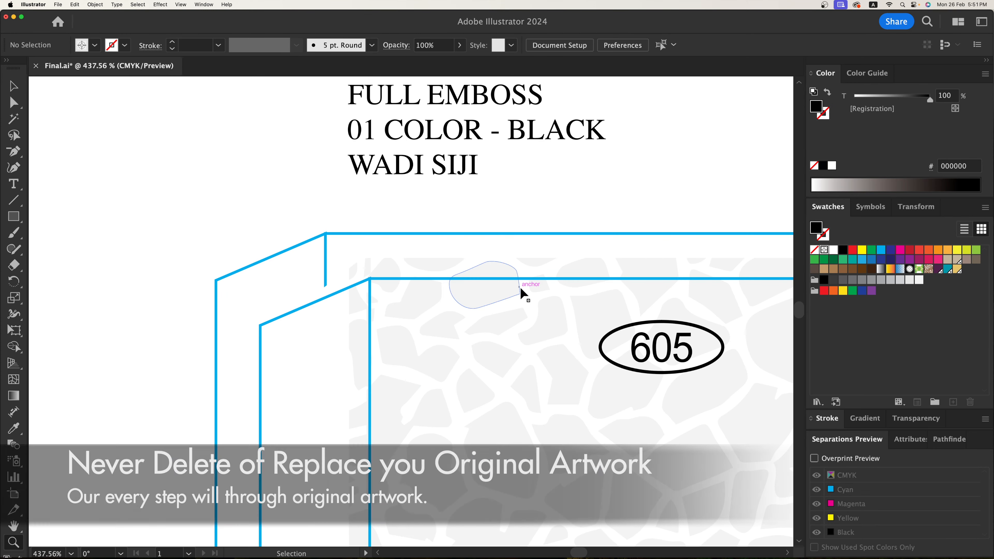
key(super+y)
key(v)
drag(370, 286, 326, 246)
key(super+y)
key(super+minus)
key(super+minus)
key(super+minus)
key(super+minus)
key(super+minus)
key(super+minus)
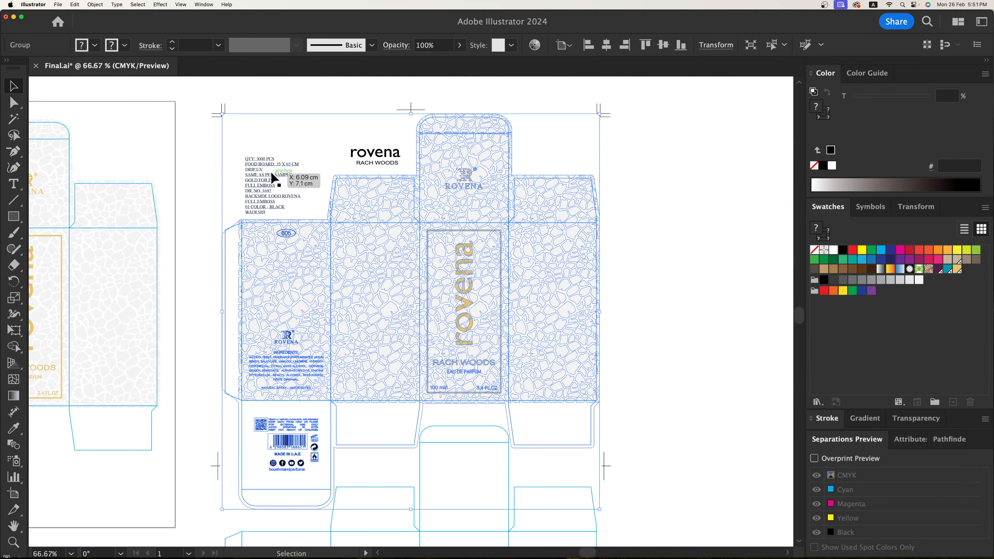
click(208, 114)
Isolate the copied artwork group and delete its grey stone pattern and its gold logo, frame and front text
key(super+space)
drag(199, 111, 607, 456)
drag(512, 388, 513, 394)
key(space)
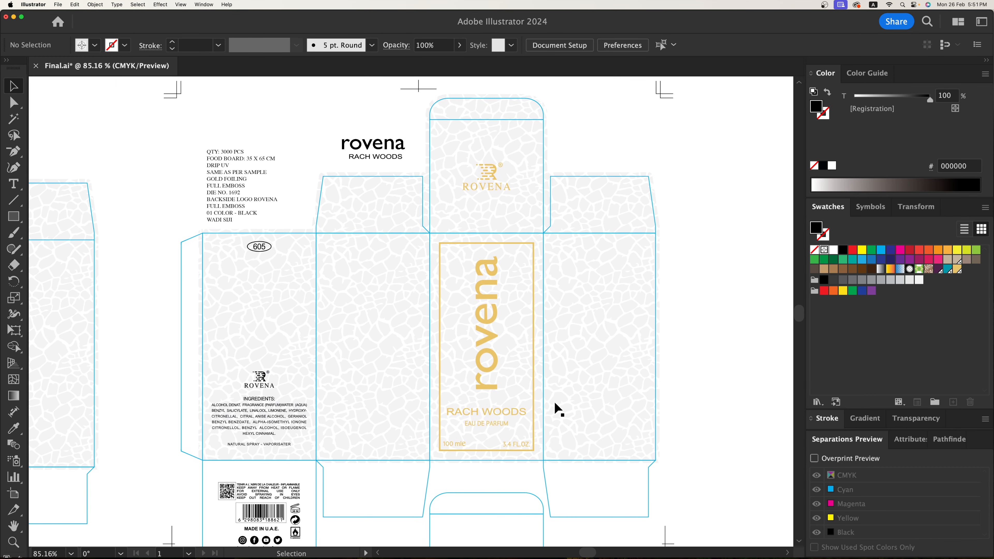
click(585, 364)
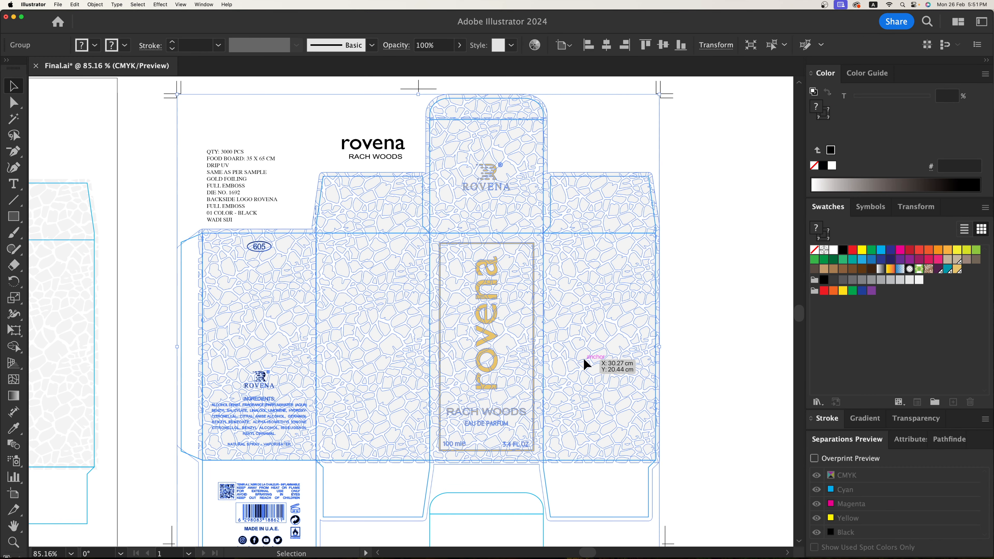
double_click(585, 365)
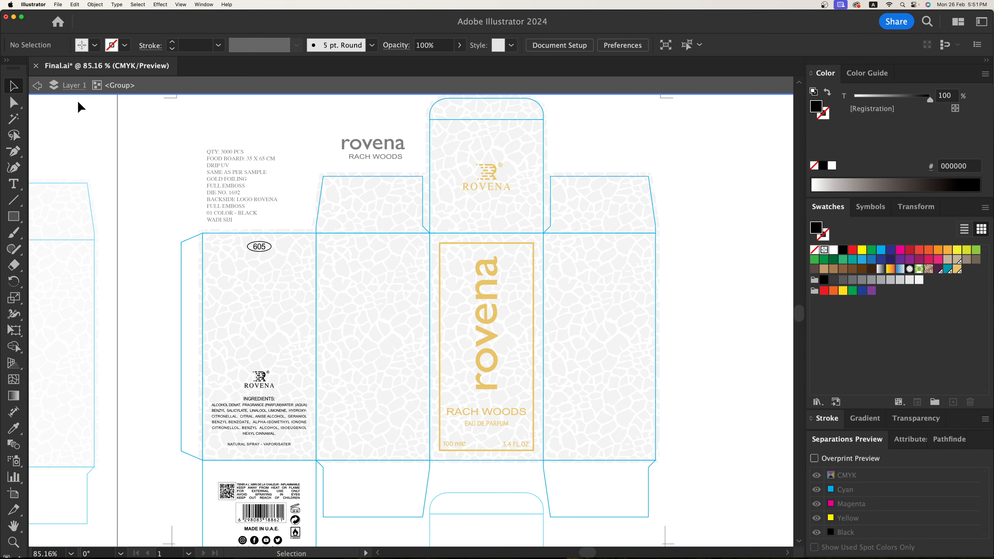
click(572, 321)
key(Delete)
click(485, 280)
key(Delete)
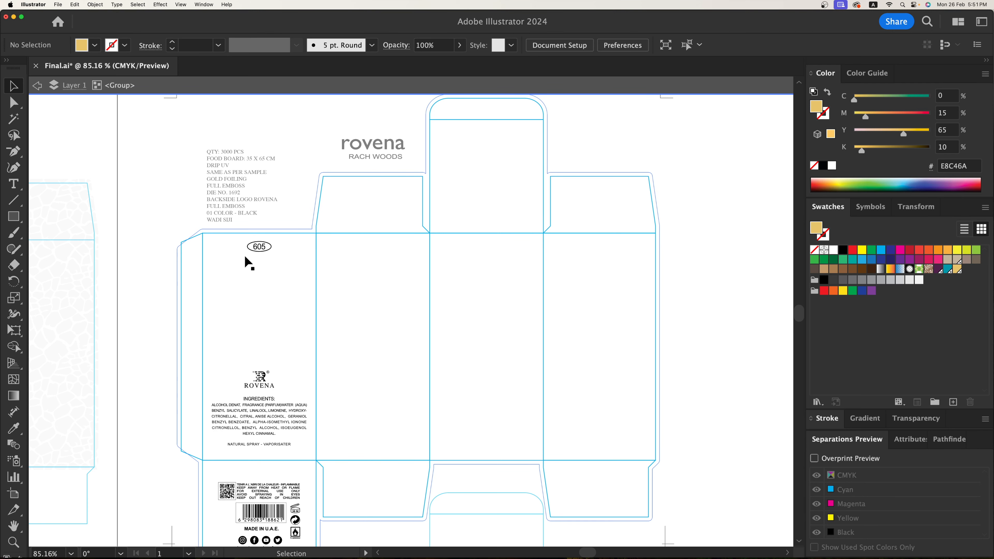
Delete the white background shape from the copied artwork and leave group isolation
click(616, 324)
key(Delete)
key(super+minus)
drag(521, 349, 526, 325)
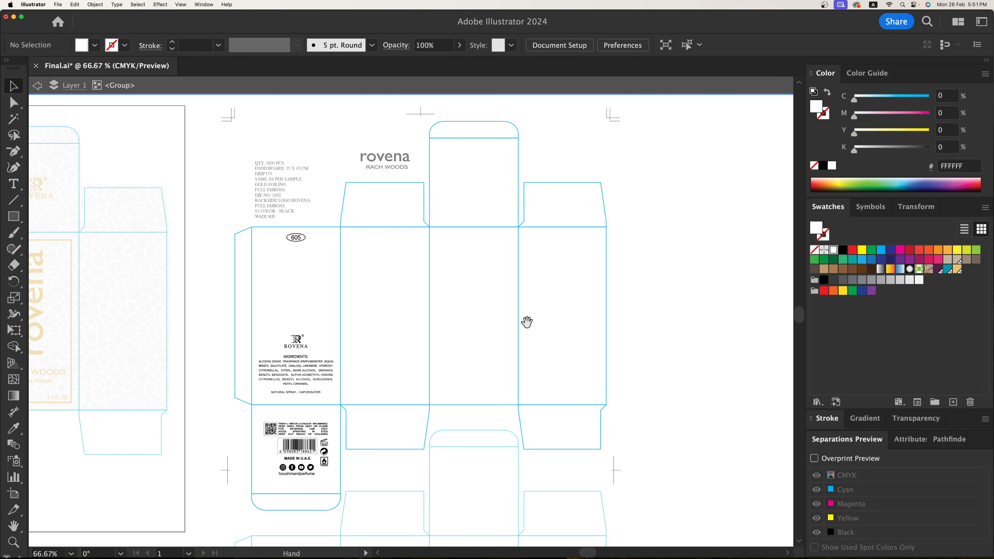
key(Escape)
Turn on overprint preview and toggle the Black separation to check which artwork prints in black
click(814, 458)
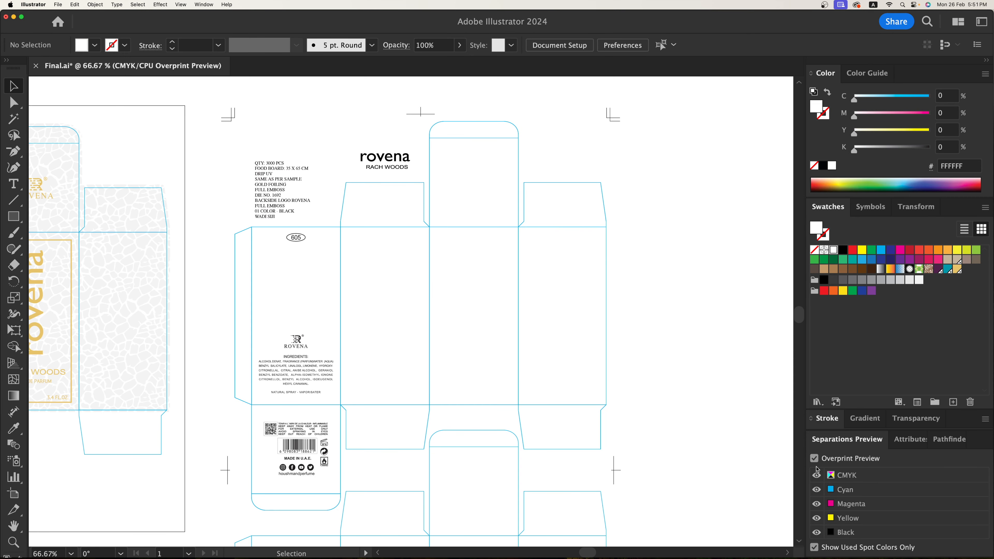
click(817, 532)
click(817, 532)
Duplicate the black-only box artwork onto the lower die line
drag(337, 217, 345, 481)
click(341, 169)
click(257, 441)
Align the duplicated black artwork's corner exactly with the lower die line in outline view, then return to preview
key(z)
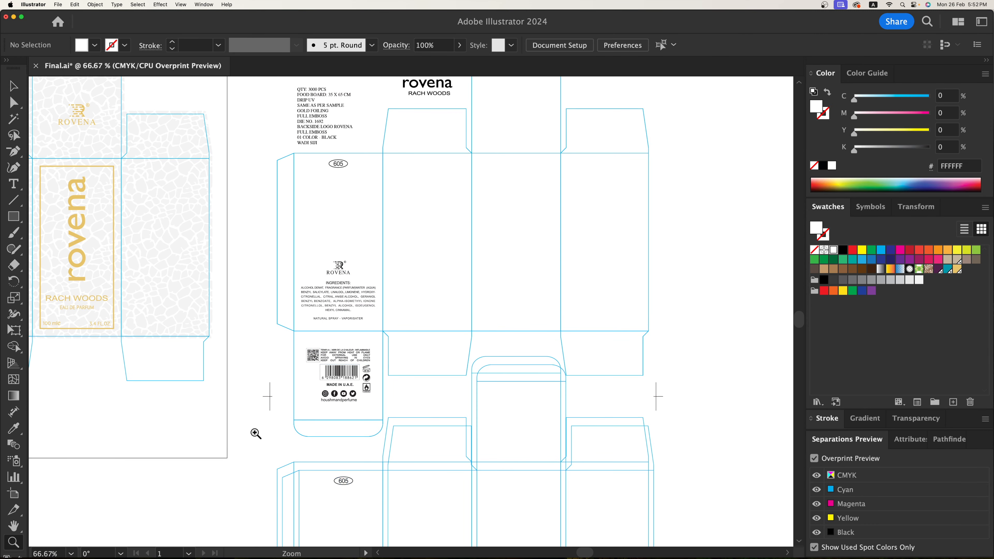
drag(255, 432, 351, 494)
key(ctrl+y)
key(v)
drag(385, 373, 347, 313)
click(357, 288)
key(ctrl+y)
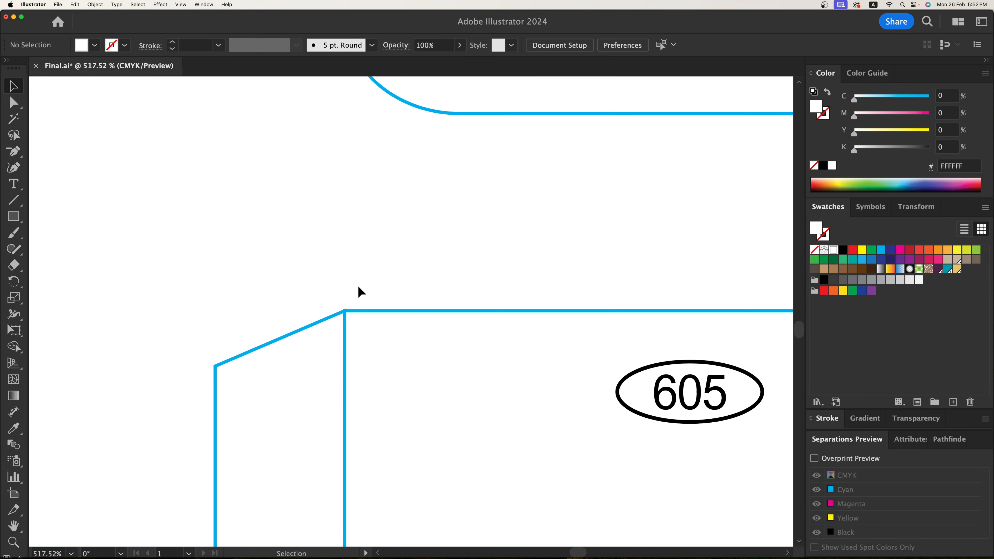
Review the full two-up layout beside the original artwork and save the document
key(ctrl+minus)
key(ctrl+minus)
key(ctrl+minus)
key(ctrl+minus)
key(ctrl+minus)
key(ctrl+minus)
key(ctrl+minus)
key(ctrl+minus)
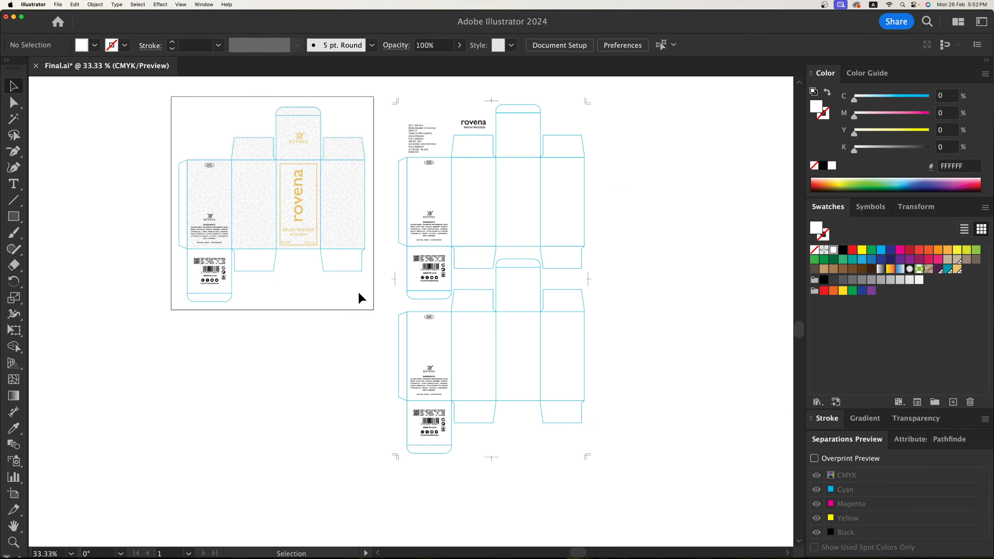
scroll(407, 245, up, 5)
scroll(407, 244, right, 5)
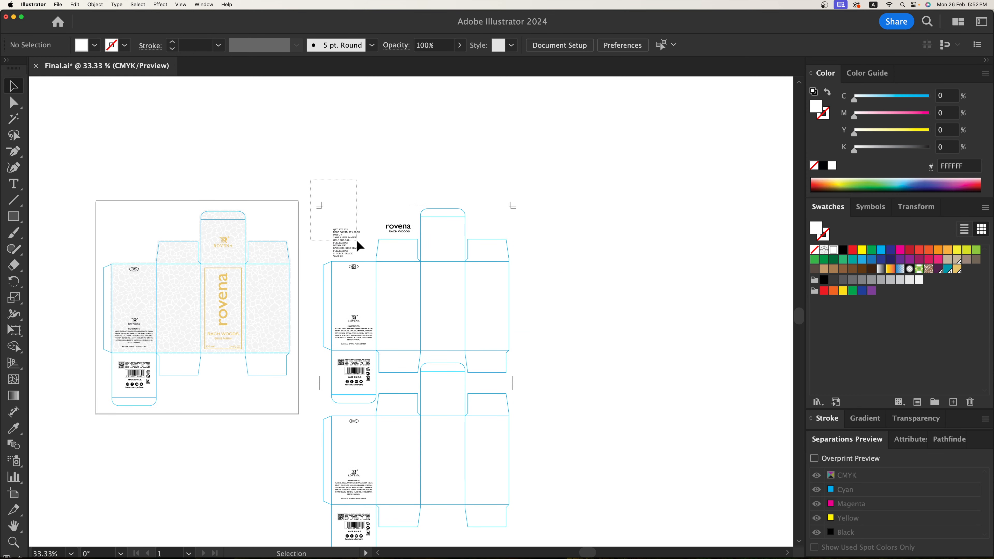
drag(553, 558, 549, 552)
drag(350, 430, 360, 355)
scroll(567, 361, up, 3)
click(569, 366)
key(z)
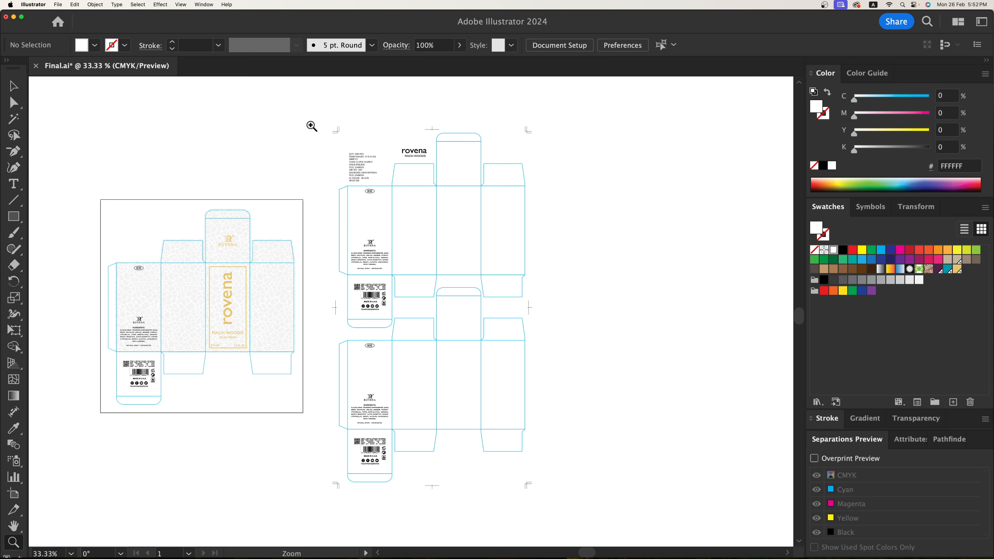
drag(311, 125, 584, 513)
key(v)
key(super+s)
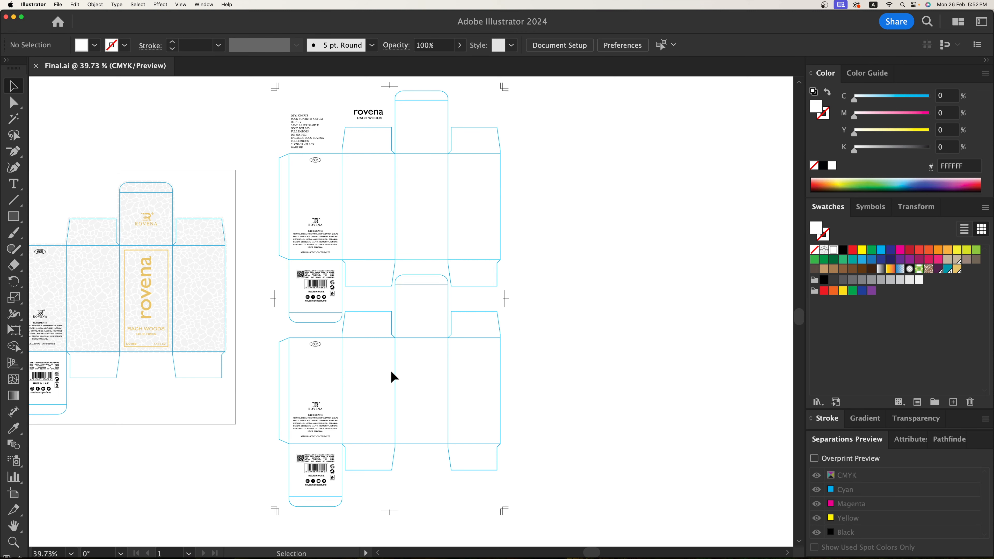
Open the 50x70 Format.ai plate template from the SORM folder inside Output Format on the Desktop
key(super+o)
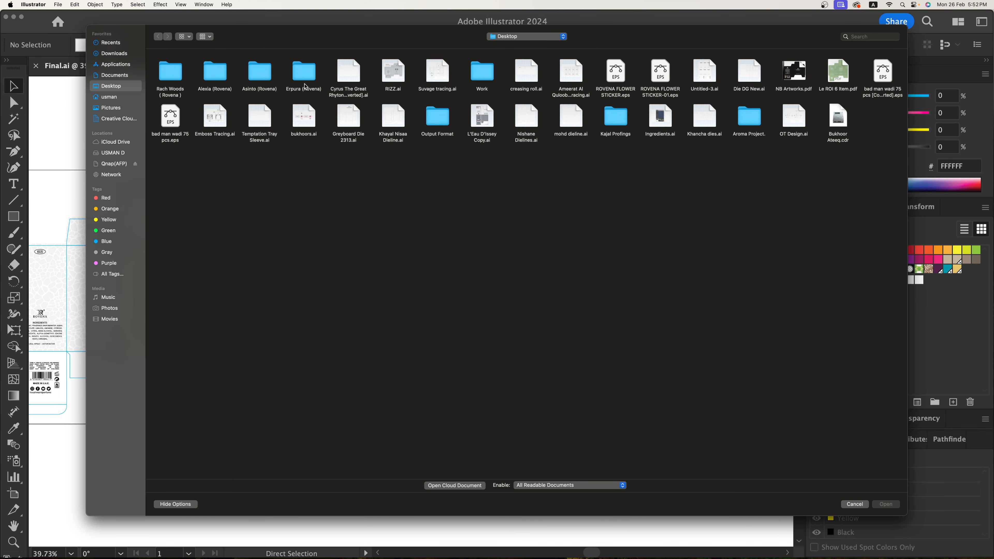
double_click(447, 111)
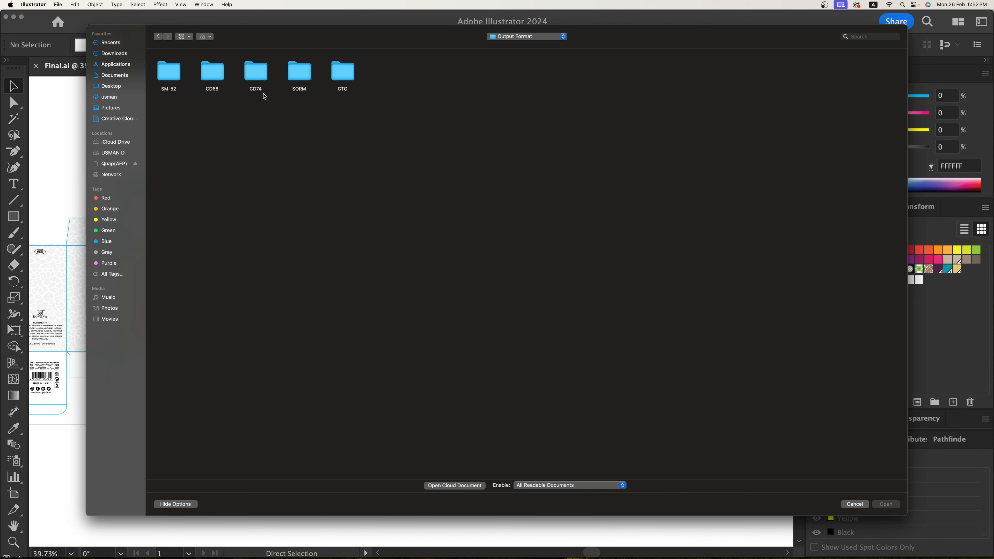
click(296, 76)
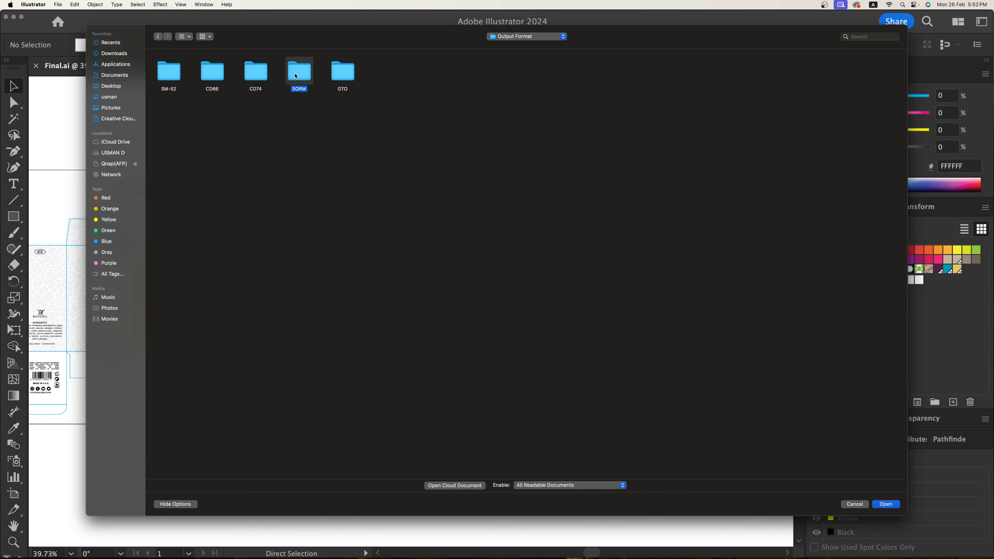
double_click(296, 76)
double_click(174, 77)
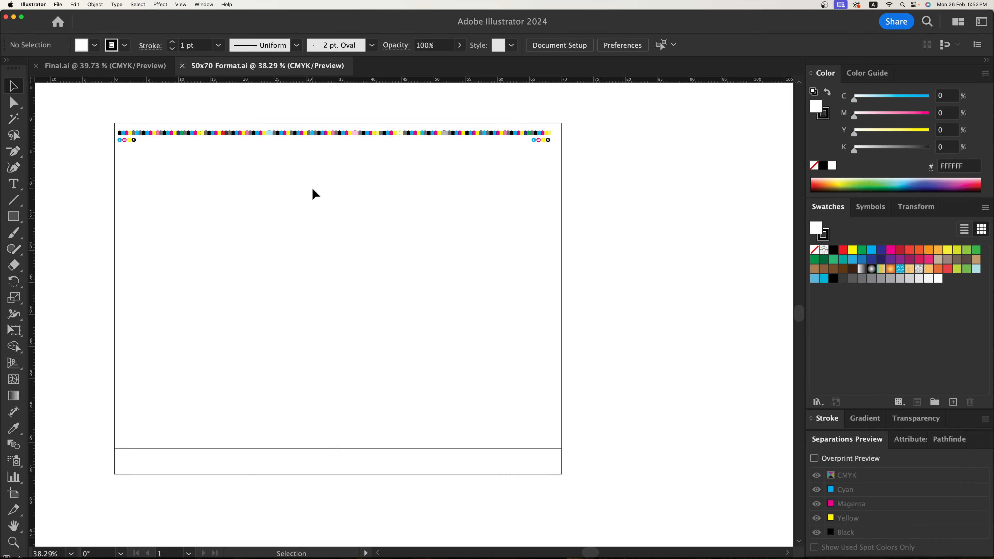
drag(312, 190, 437, 199)
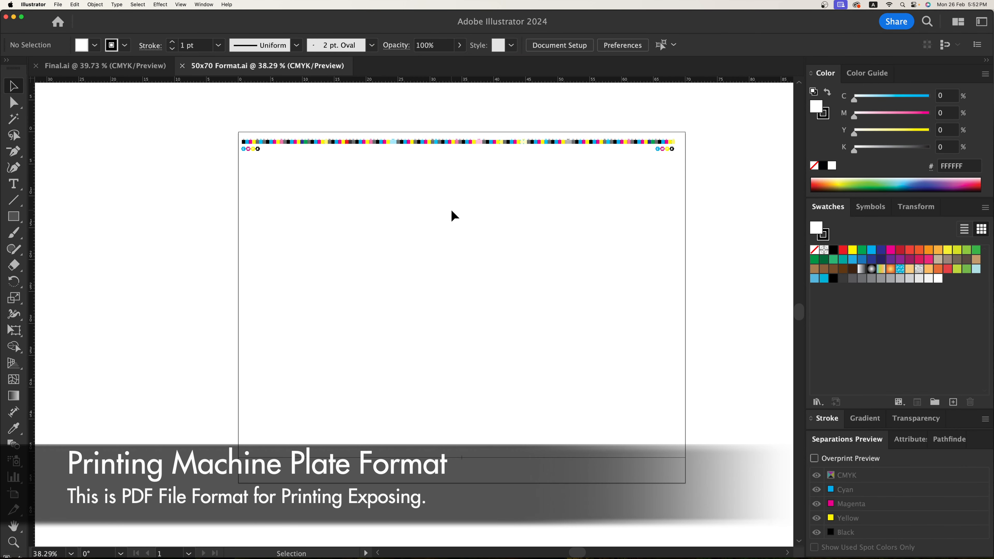
key(super+v)
key(super+z)
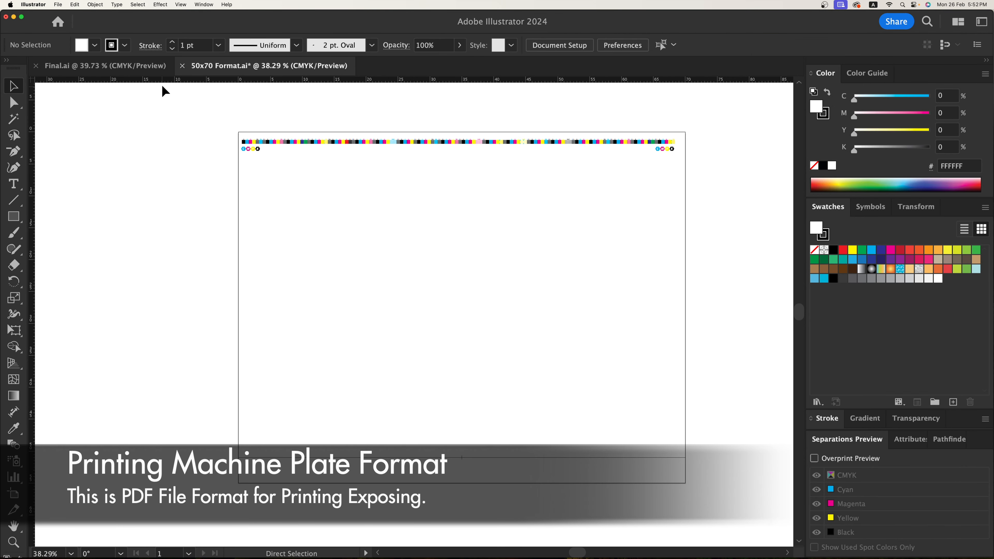
Copy the entire two-up layout with its specification text and crop marks from Final.ai into the 50x70 Format.ai document
click(105, 66)
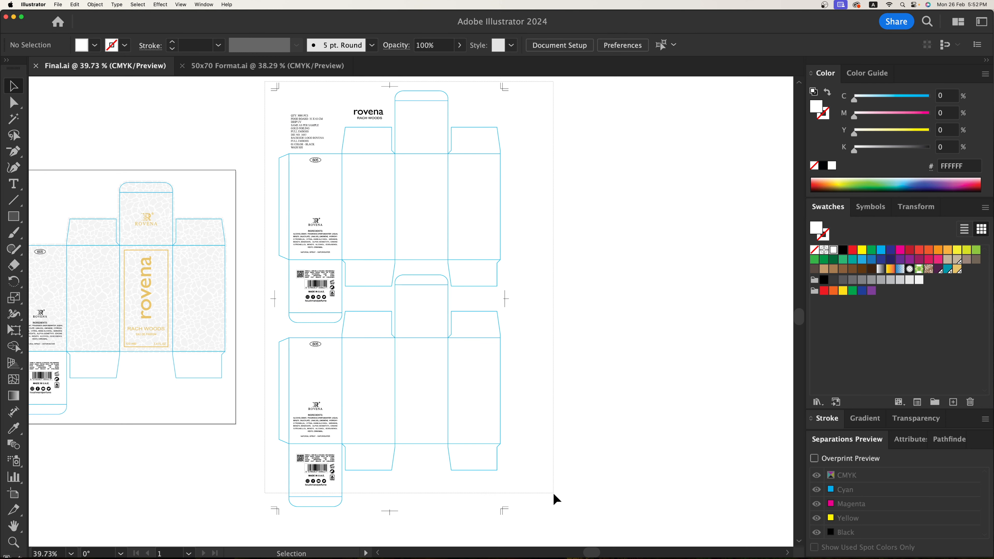
key(super+a)
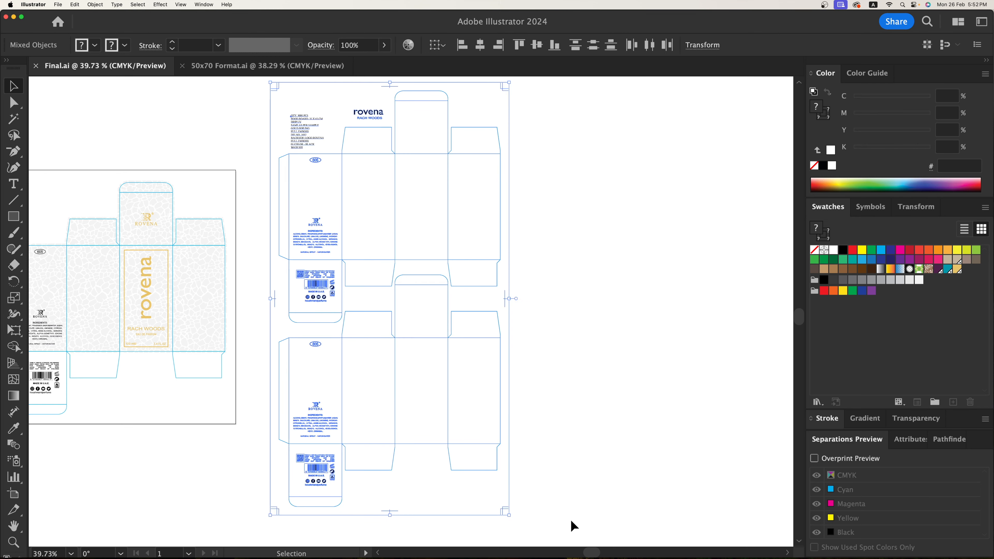
click(278, 70)
key(super+v)
Rotate the pasted layout 90° counterclockwise and move it down toward the sheet's lower centre mark
click(555, 127)
drag(538, 100, 184, 152)
click(474, 450)
drag(411, 394, 456, 416)
click(472, 493)
In outline view, align the layout's centre registration mark with the centre mark on the plate sheet's lower horizontal line
key(z)
drag(490, 473, 489, 473)
key(ctrl+y)
key(v)
drag(377, 250, 418, 379)
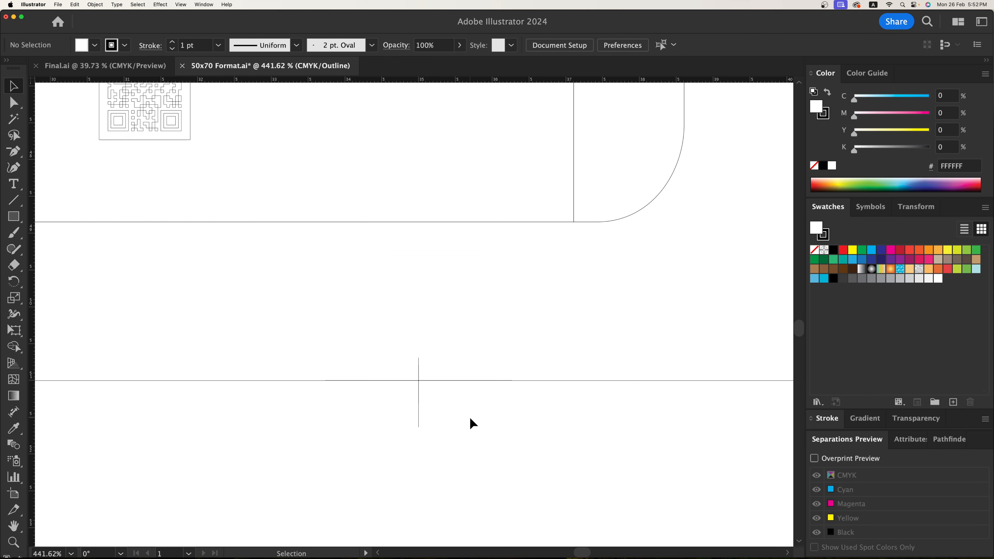
Return to preview and move the colour control bar with its CMYK marks down to just above the layout's upper crop marks
key(super+0)
key(super+y)
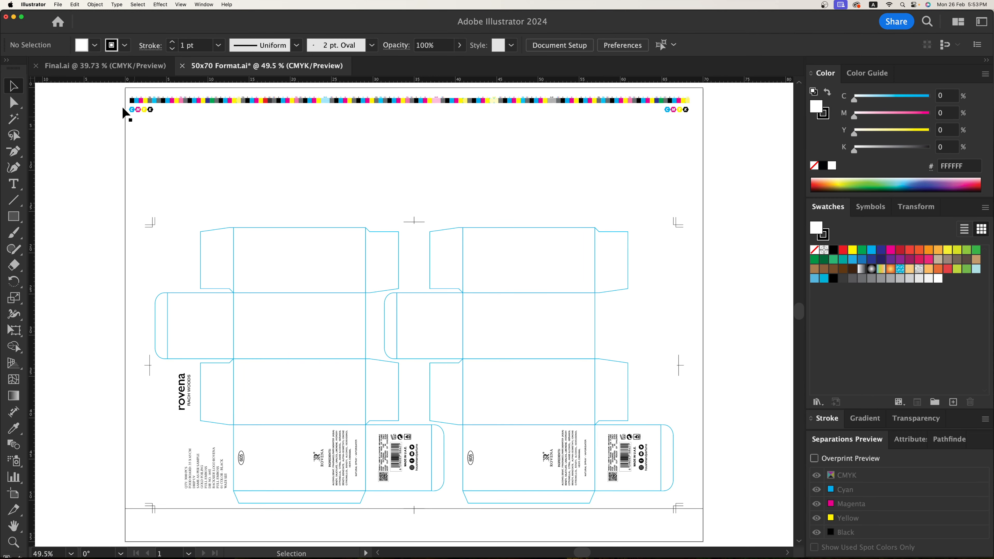
drag(694, 110, 692, 209)
click(707, 260)
drag(706, 264, 707, 231)
Select all the blue dieline paths of both boxes, cut them and paste them in front at the same position
key(z)
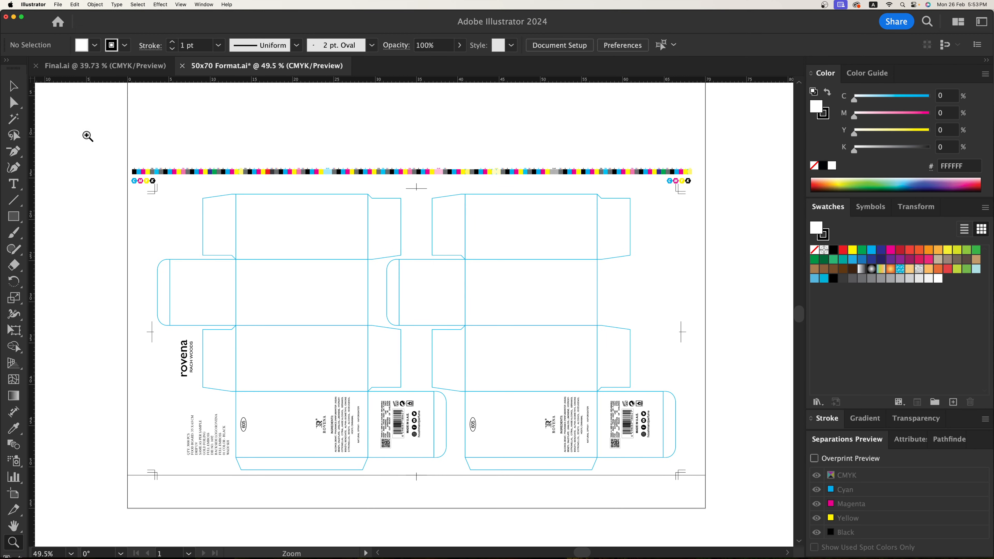
drag(673, 476, 742, 516)
key(v)
key(i)
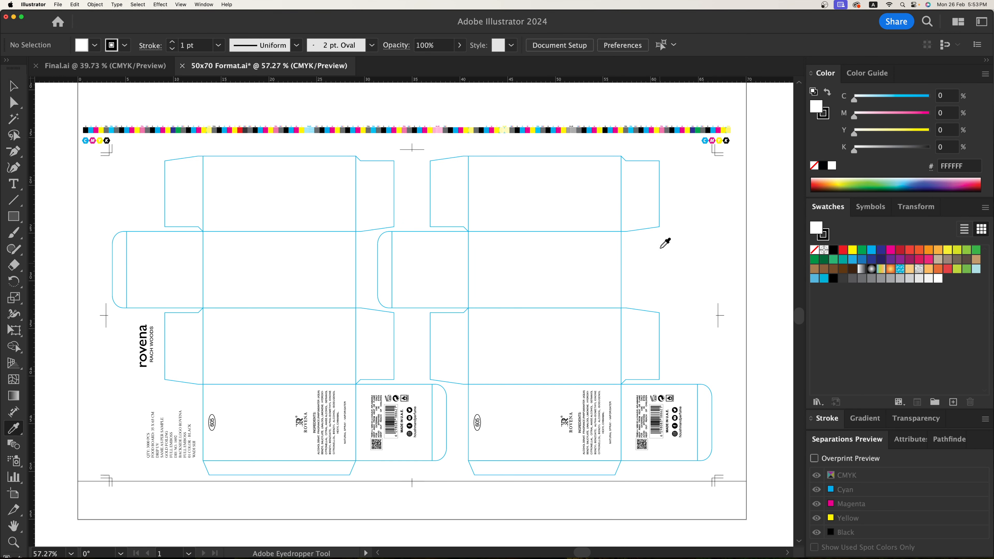
super+click(660, 160)
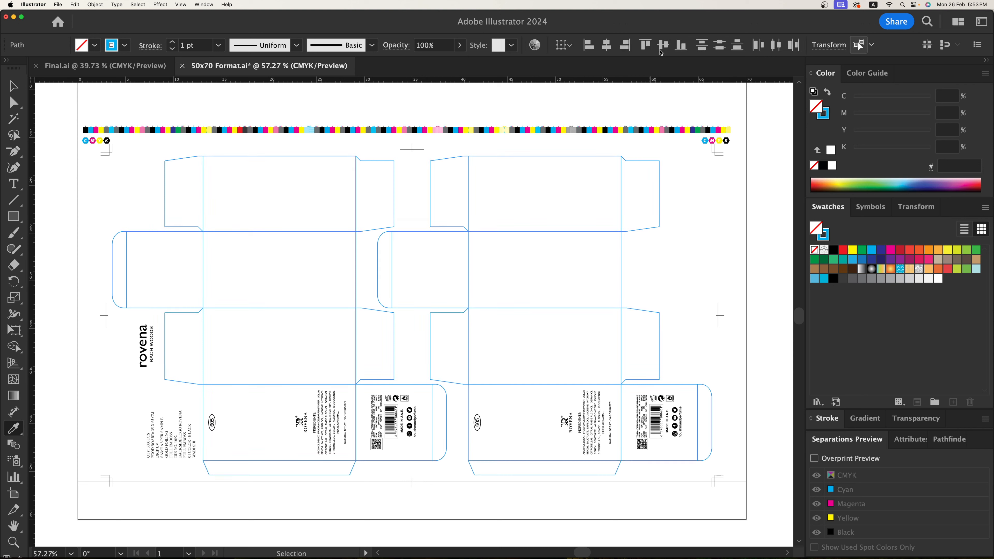
click(14, 91)
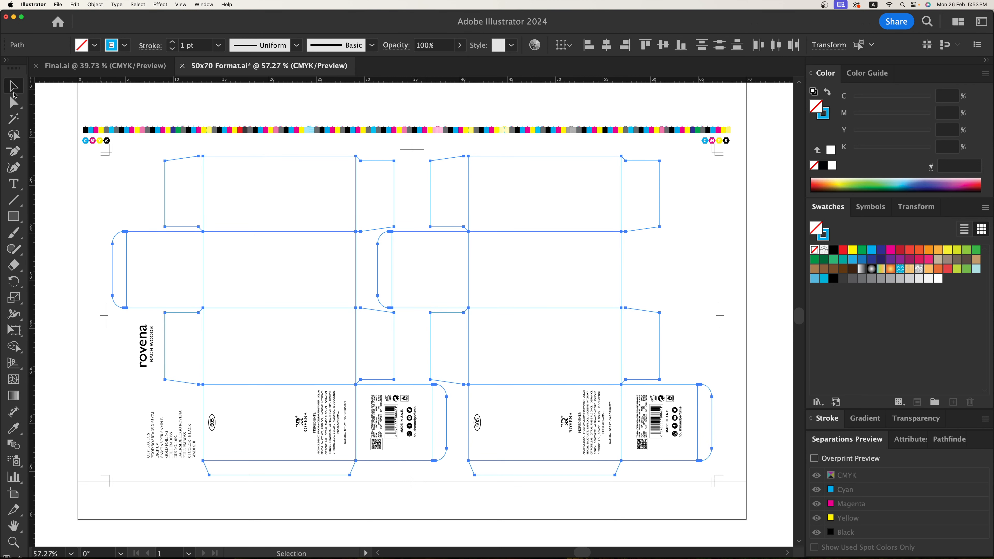
right_click(252, 185)
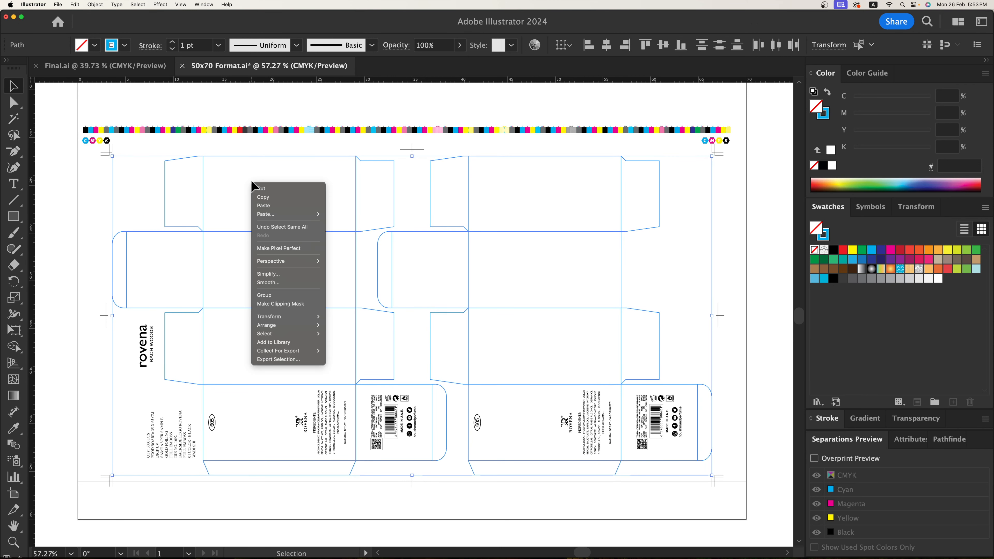
click(261, 188)
key(super+y)
key(super+y)
key(super+f)
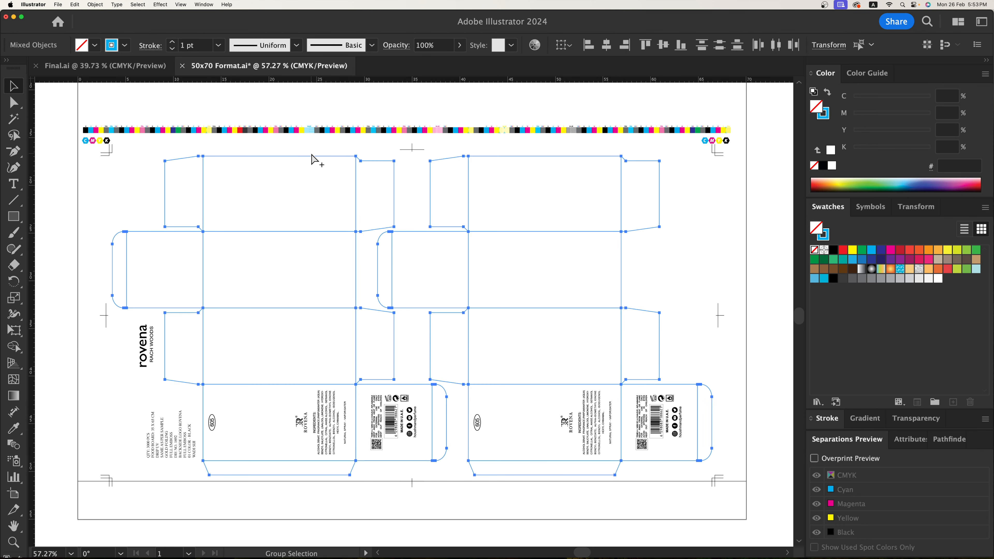
key(super+h)
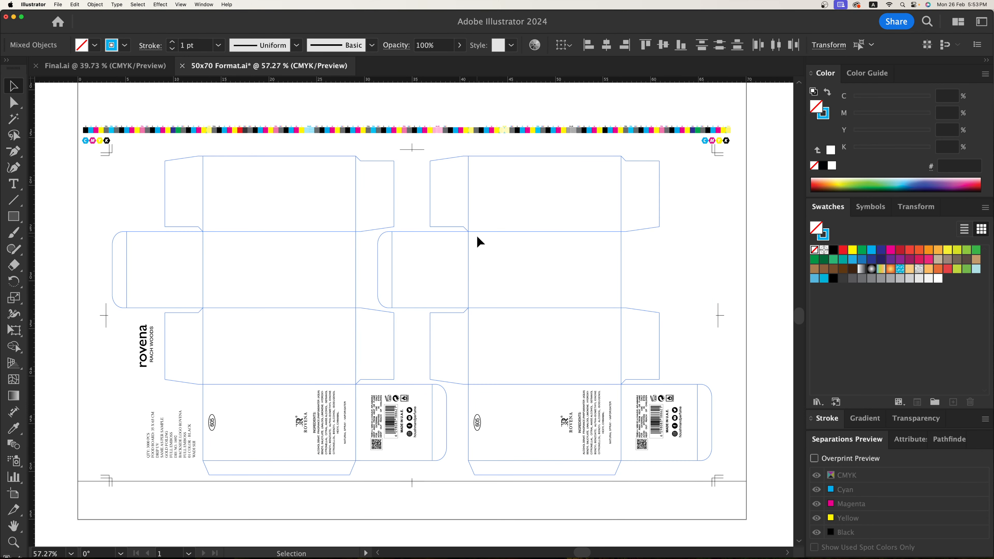
Turn on Overprint Preview and check the artwork with the Black separation hidden and shown again
click(735, 321)
click(814, 458)
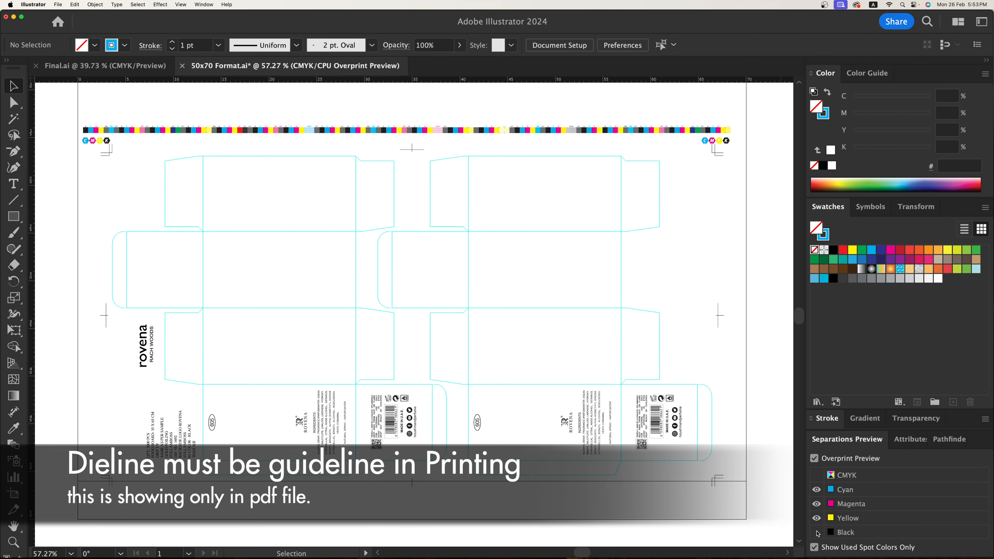
click(816, 532)
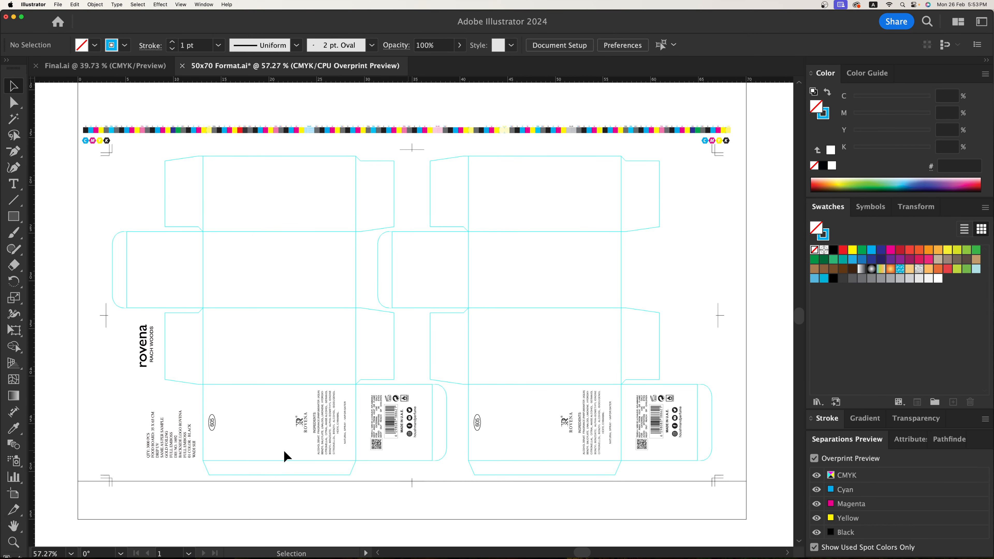
Select all text objects in the document and convert the specification text to outlines
click(160, 455)
click(117, 413)
click(138, 5)
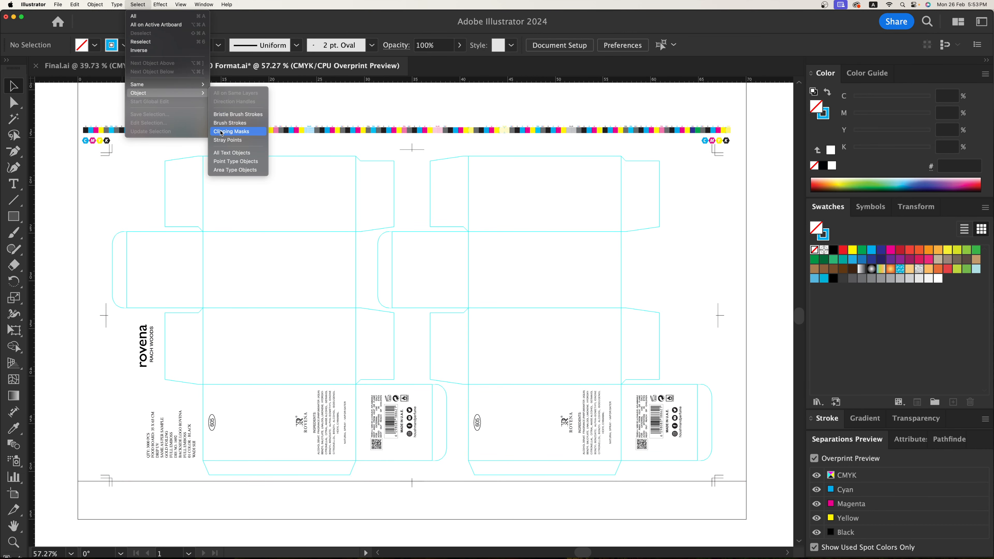
click(222, 154)
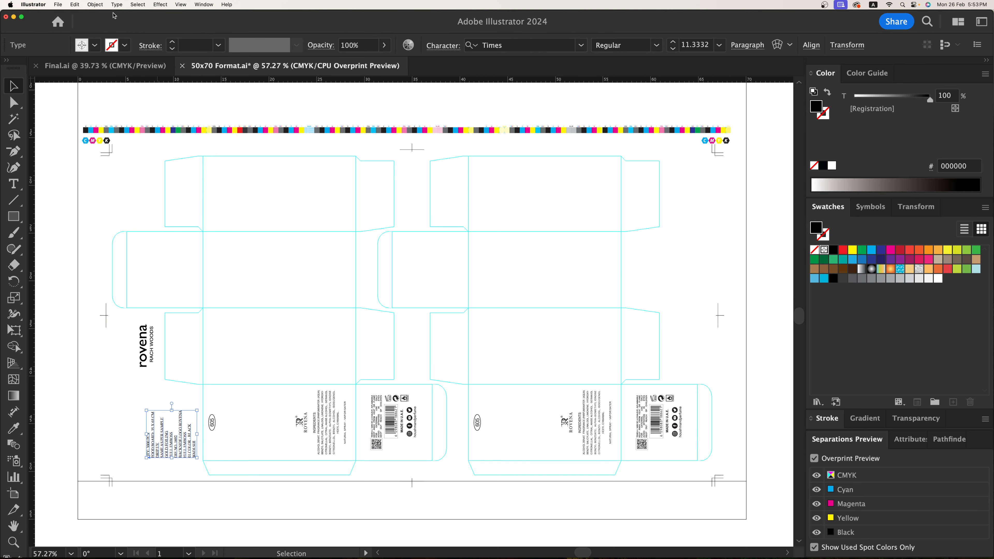
click(117, 4)
click(148, 143)
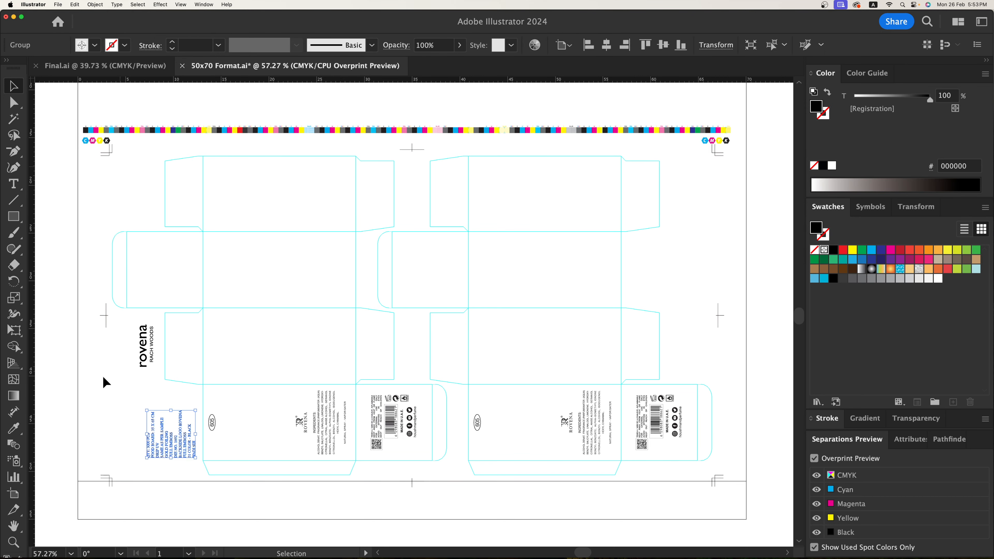
Recolour the outlined specification text and the Rovena Rach Woods logo from Registration to pure black, K 100
click(133, 342)
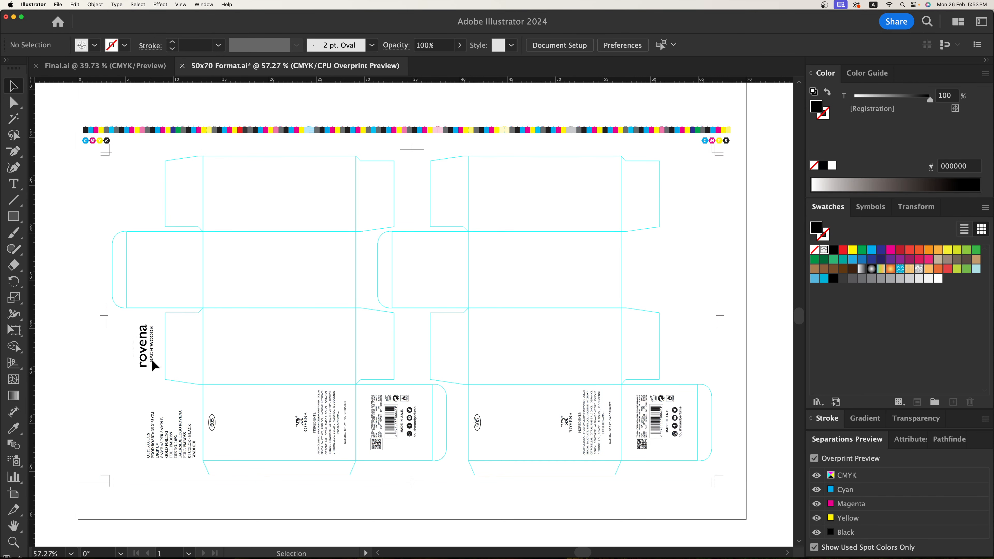
double_click(157, 448)
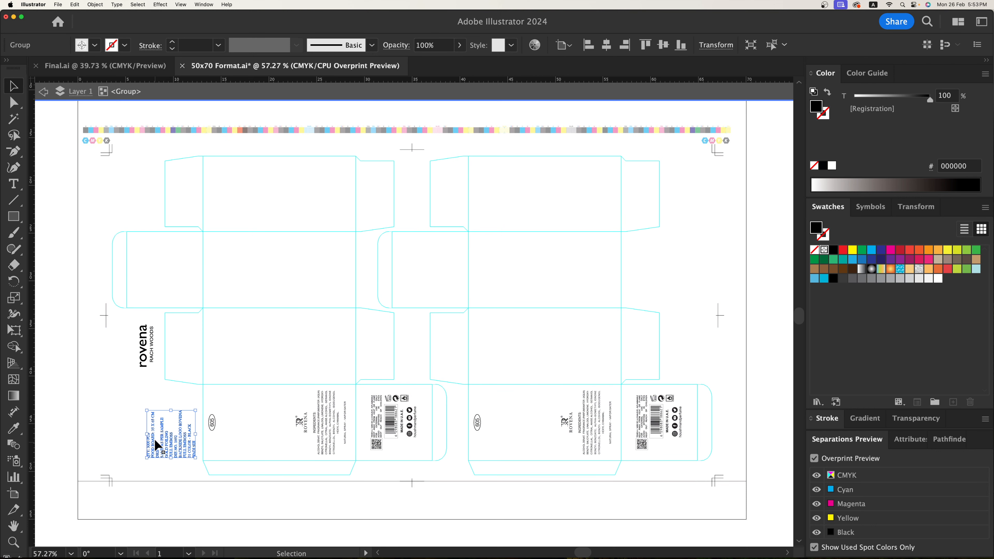
shift+click(140, 352)
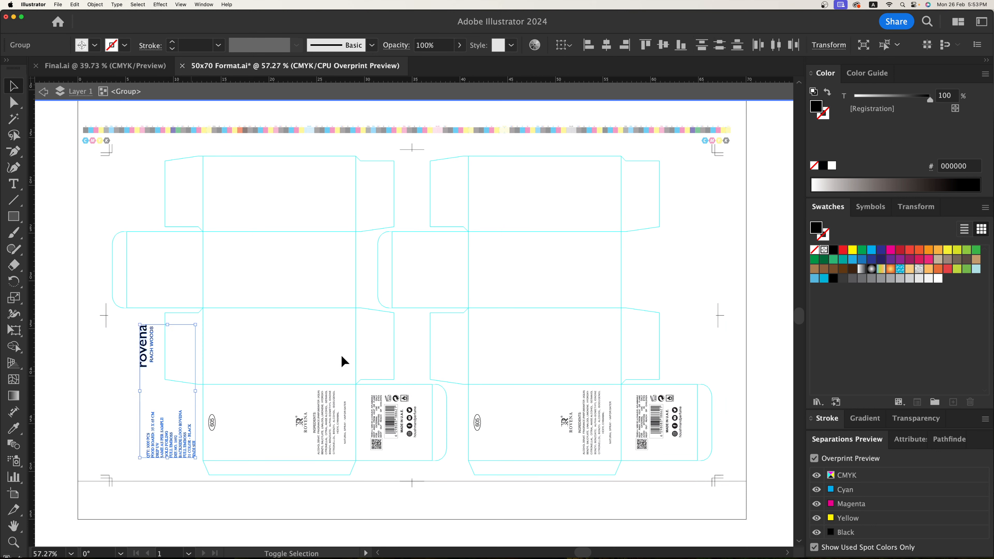
click(821, 167)
double_click(741, 428)
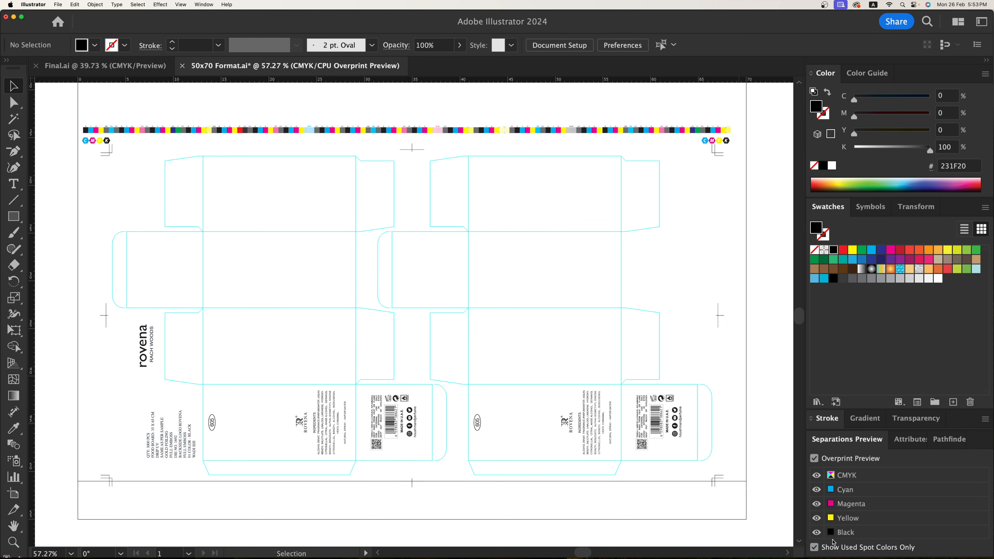
Hide and show the Black separation to check that the text and logo print only in black
click(815, 533)
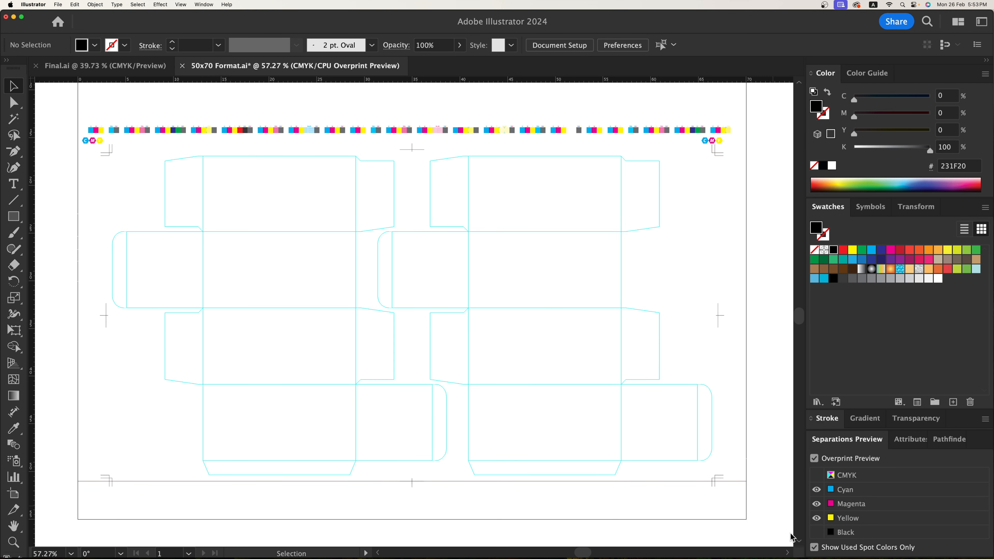
click(816, 533)
click(816, 533)
click(815, 532)
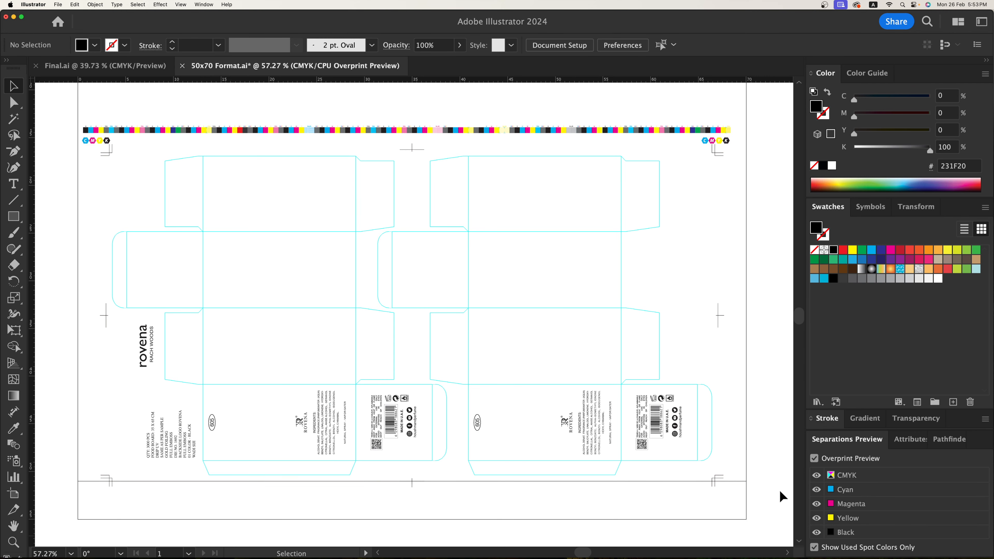
click(57, 5)
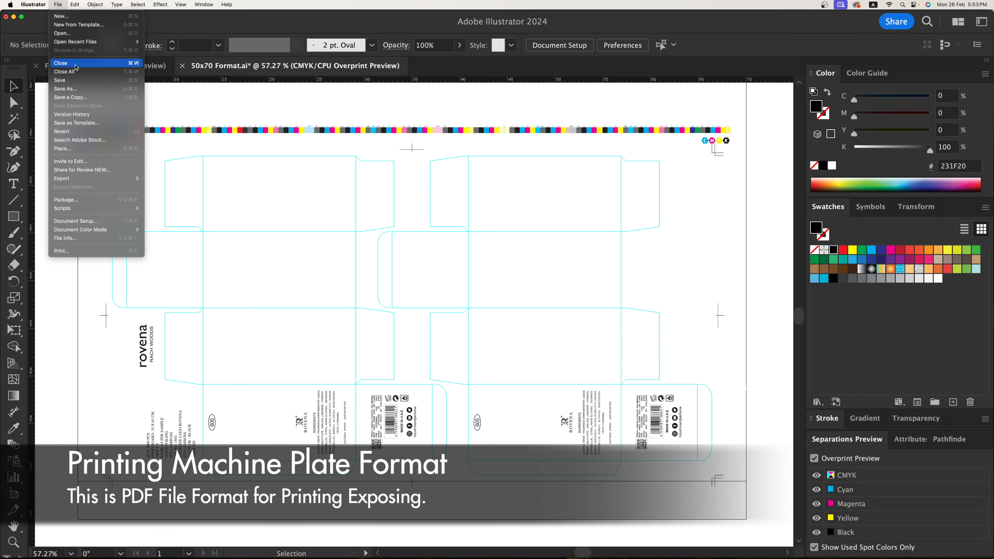
click(75, 93)
click(89, 61)
double_click(134, 83)
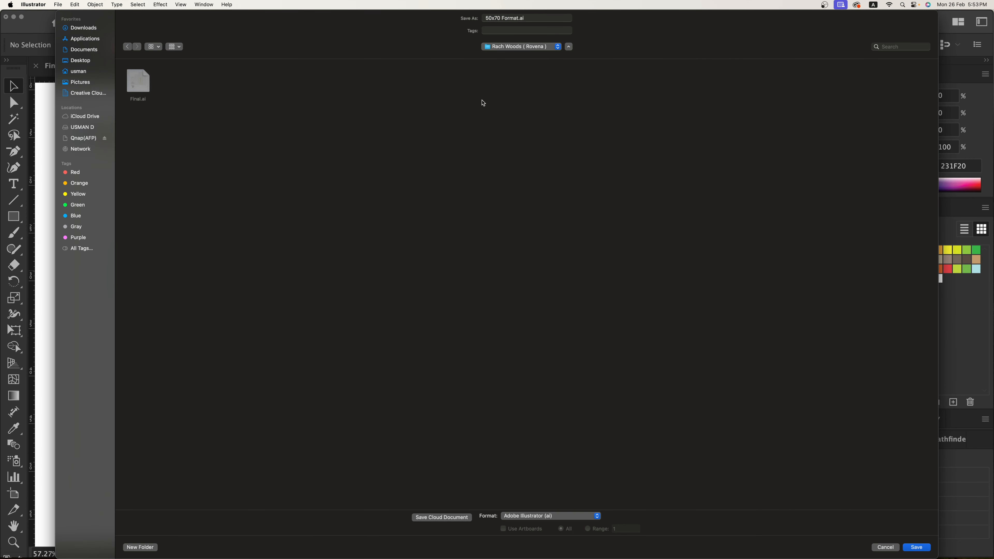
drag(517, 18, 345, 17)
key(BackSpace)
drag(345, 16, 442, 415)
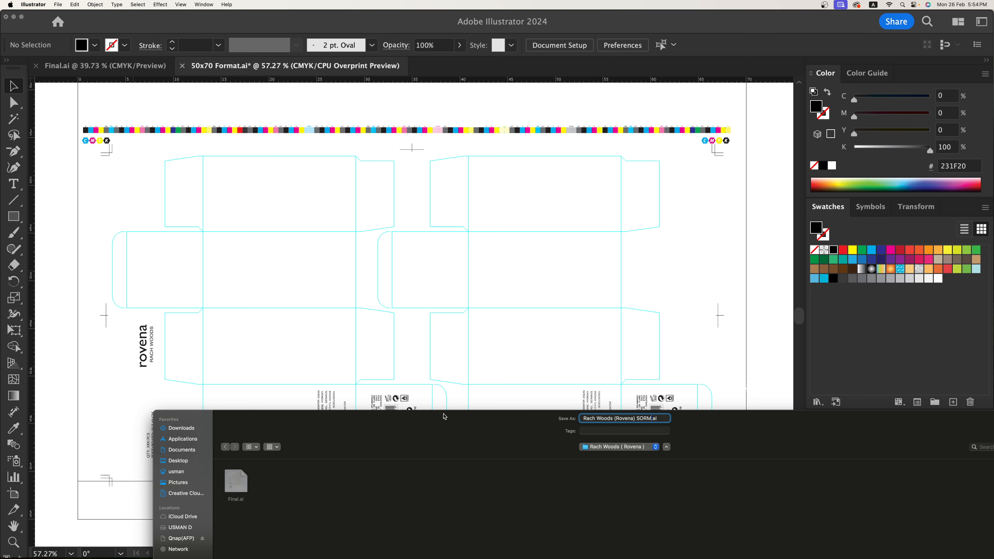
drag(445, 416, 282, 3)
Save the plate file in Adobe PDF format with the Press Quality preset
click(469, 515)
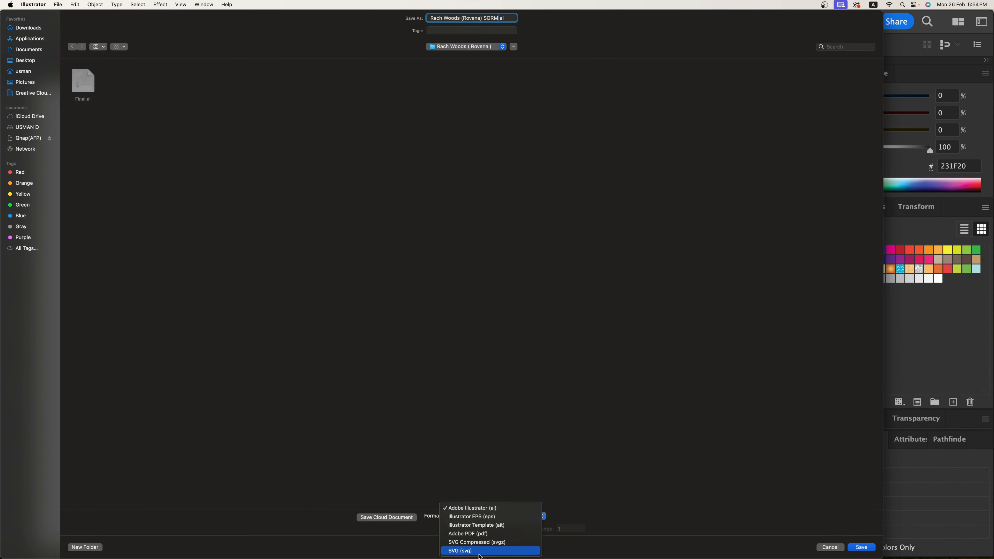
click(465, 532)
click(850, 549)
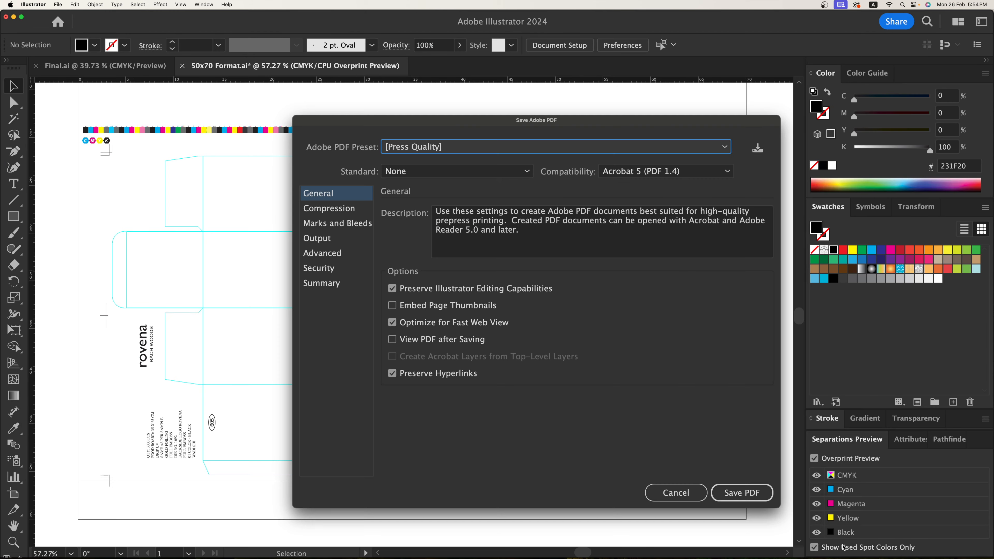
click(720, 492)
Check the Black separation of the saved SORM PDF and close that document
drag(407, 212, 415, 200)
click(816, 532)
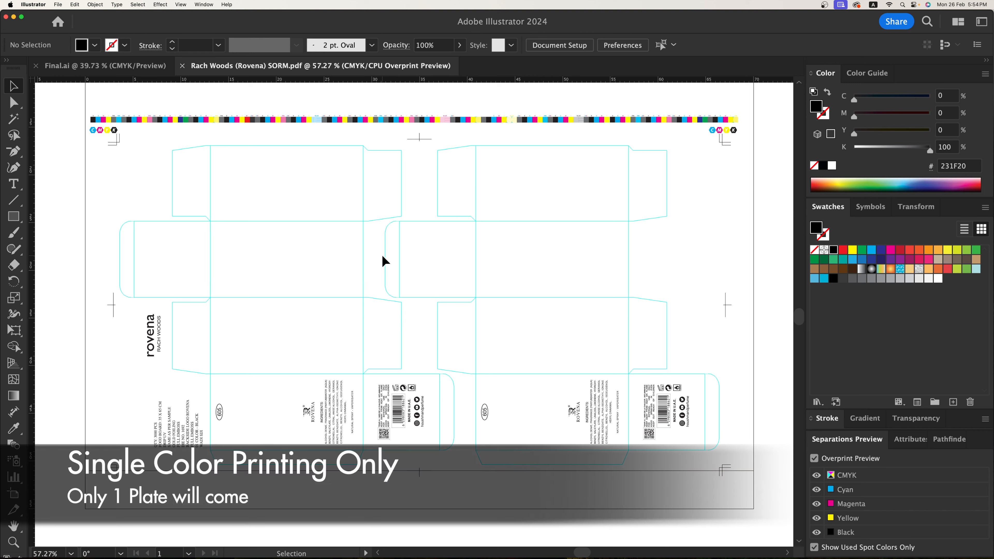
click(817, 533)
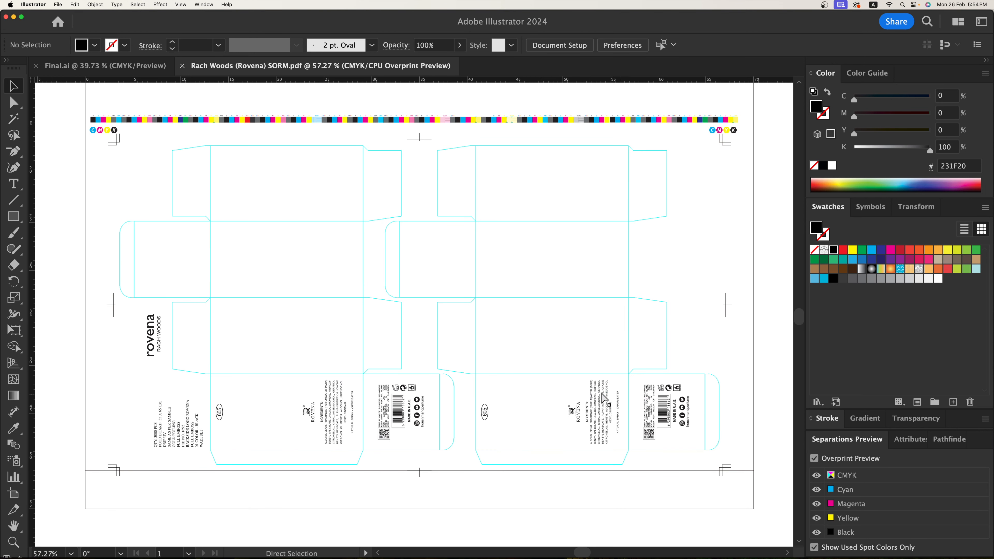
click(182, 66)
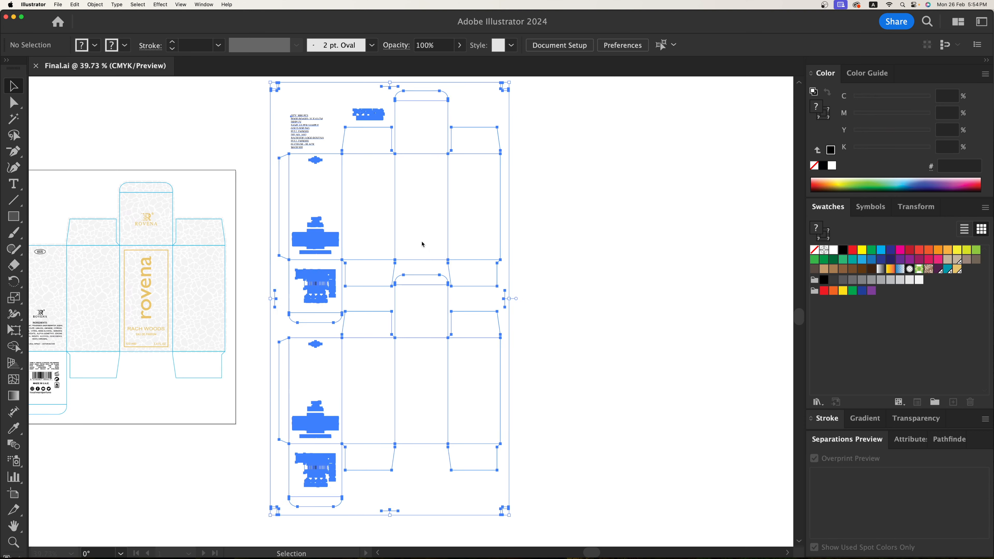
In Final.ai, delete the black text and barcode artwork from both boxes of the two-up layout, keeping the dielines
click(611, 311)
key(super+minus)
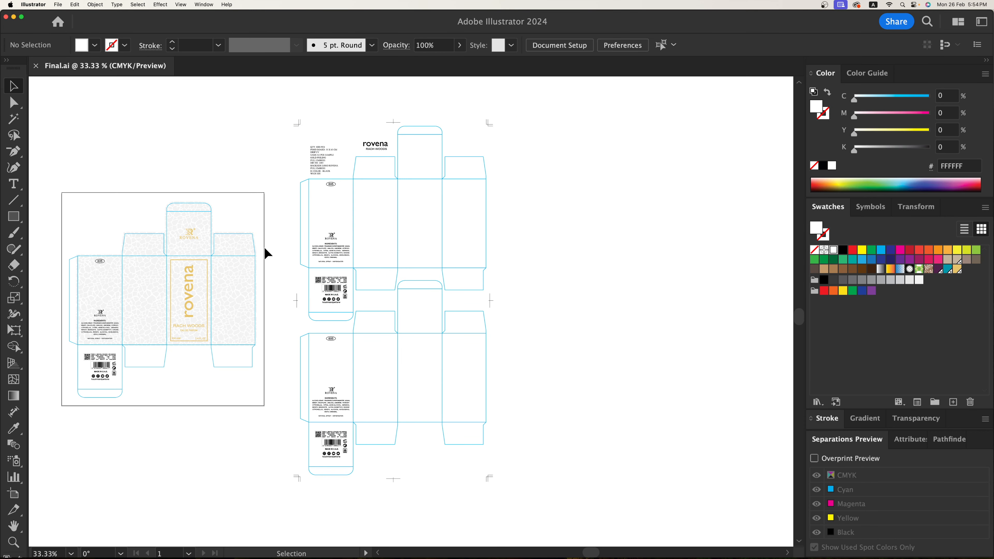
scroll(264, 248, left, 3)
click(389, 258)
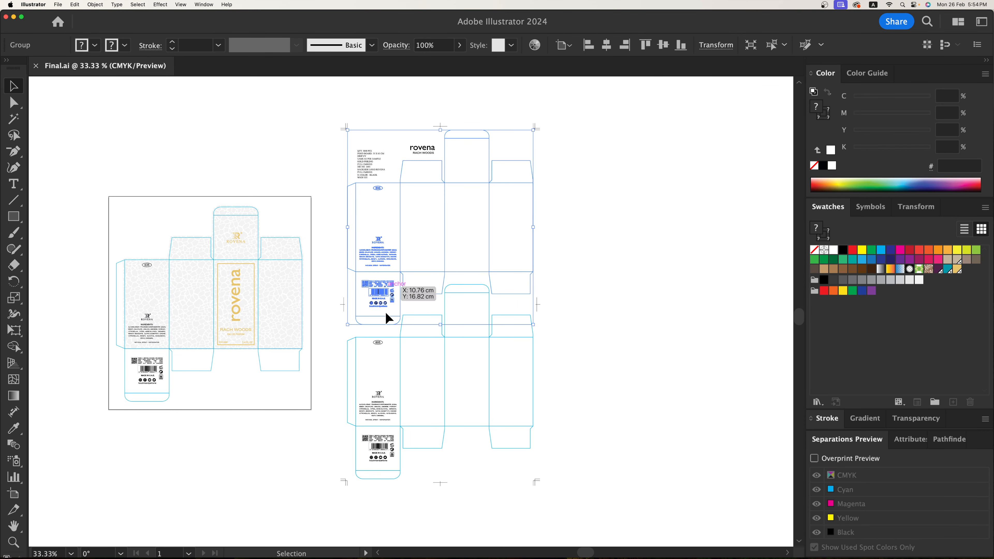
key(Delete)
click(378, 347)
key(Delete)
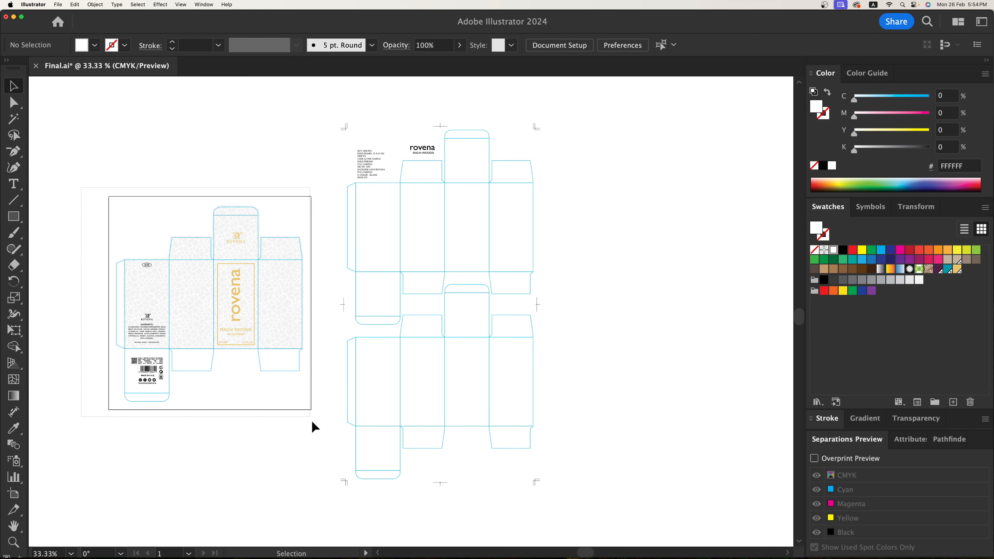
Move the complete patterned and gold box artwork from the artboard onto the upper box of the two-up layout
drag(312, 422, 327, 430)
key(super+c)
click(116, 146)
key(z)
drag(106, 139, 552, 426)
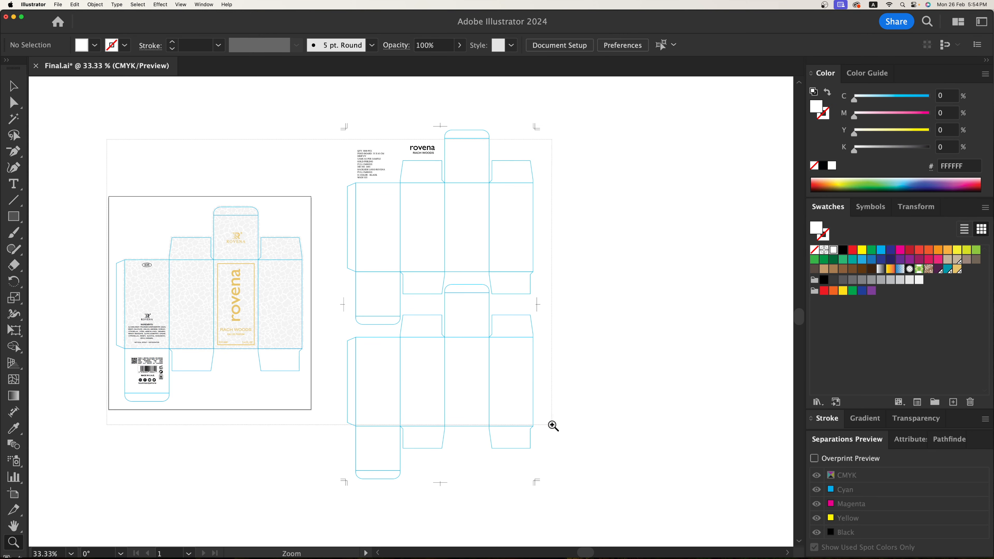
key(v)
drag(129, 328, 440, 224)
Try to duplicate the complete artwork downward onto the lower box of the layout
drag(423, 190, 425, 391)
click(359, 357)
key(super+z)
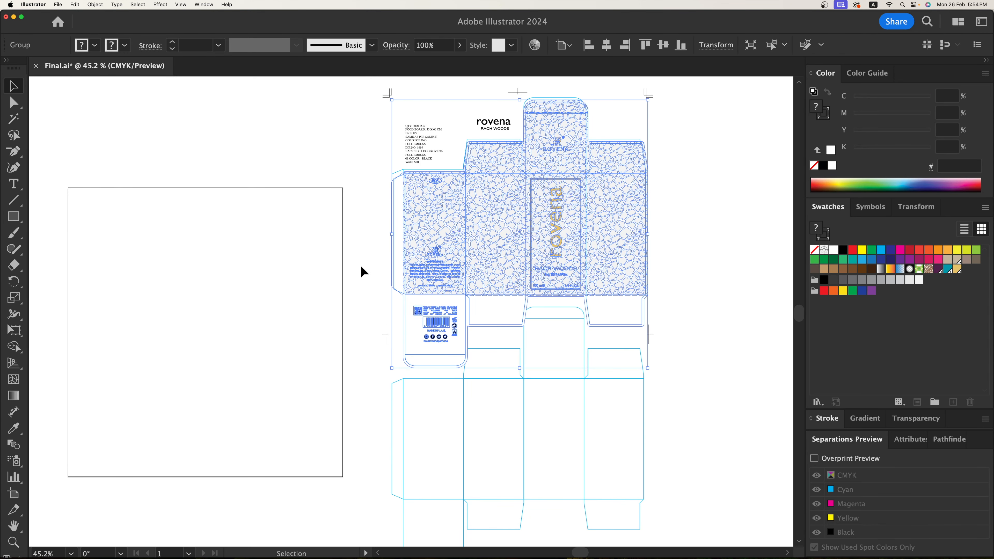
In outline view, align the moved artwork's panel corner exactly with the upper box dieline's corner, then return to preview
click(365, 217)
key(z)
drag(371, 156, 463, 215)
key(super+y)
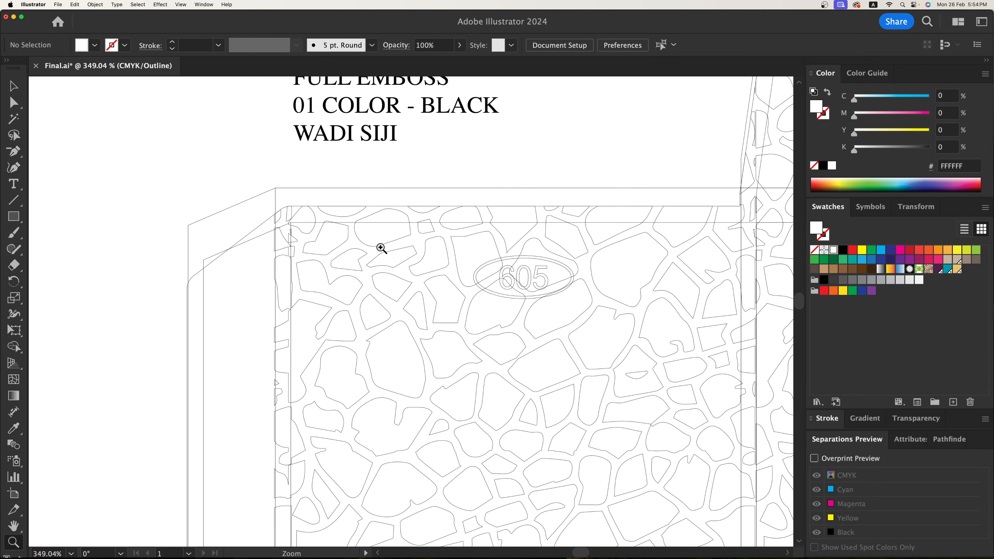
drag(300, 229, 276, 190)
key(super+y)
scroll(411, 315, down, 5)
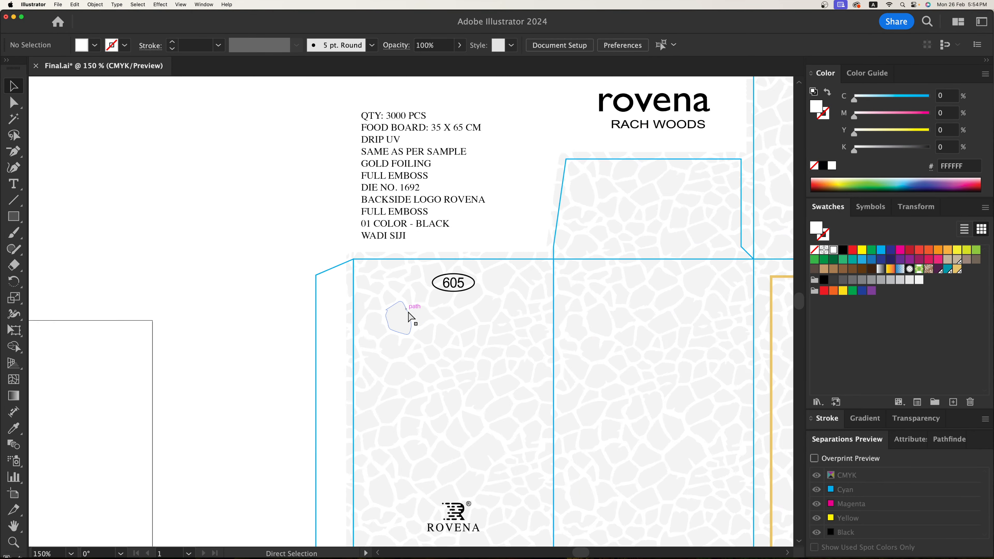
Duplicate the aligned artwork from the upper box down onto the lower box
drag(528, 411, 510, 206)
drag(404, 145, 413, 459)
click(337, 420)
In outline view, align the duplicated artwork with the lower box's dieline, then return to preview with the whole layout in view
key(z)
drag(339, 386, 413, 429)
key(v)
key(super+y)
drag(447, 347, 341, 227)
click(251, 189)
key(super+y)
key(super+0)
key(super+minus)
key(super+minus)
key(super+minus)
scroll(453, 288, right, 5)
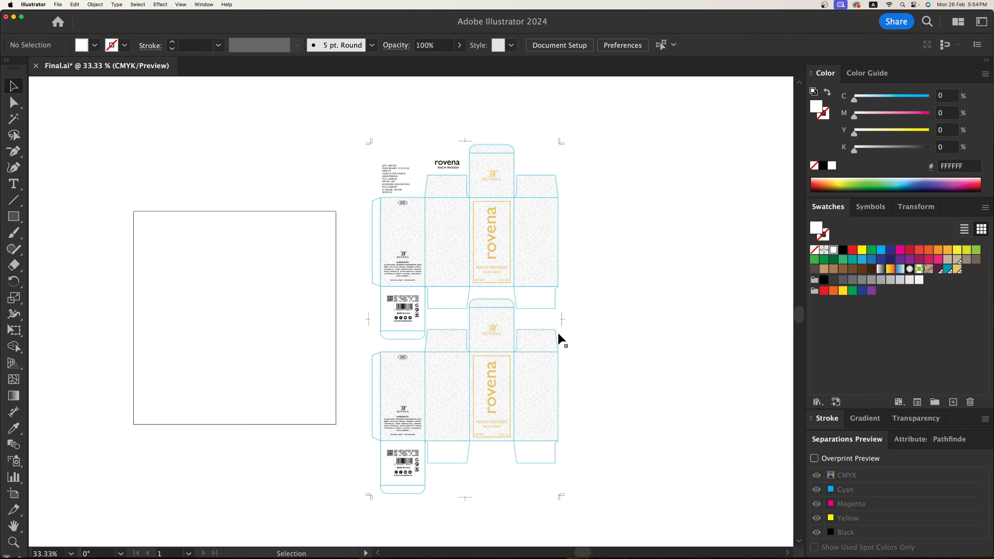
Draw a new artboard around the two-up layout and delete the empty artboard beside it
key(shift+o)
drag(358, 132, 570, 505)
click(263, 309)
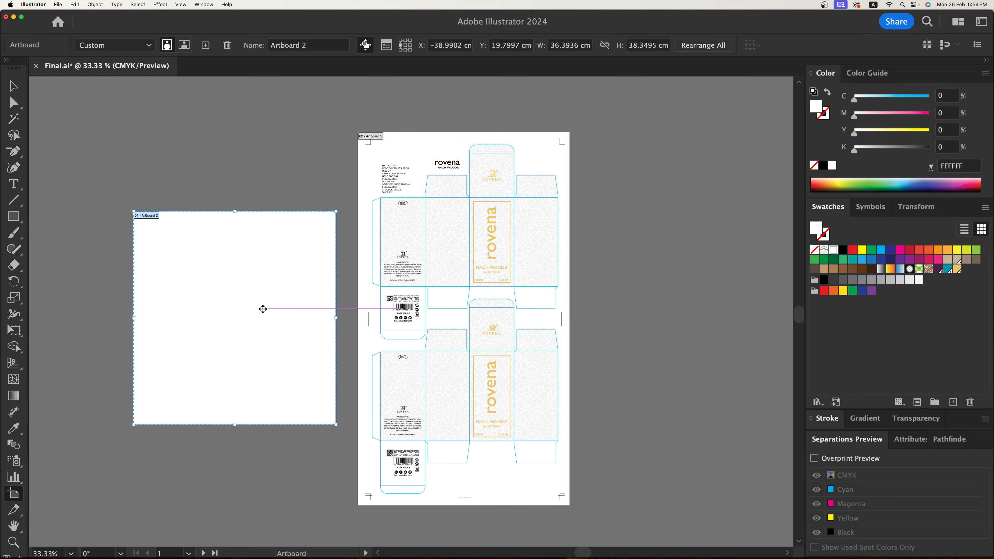
key(Delete)
key(v)
Save the complete two-up layout in Final.ai
scroll(304, 294, right, 3)
key(z)
drag(268, 109, 561, 318)
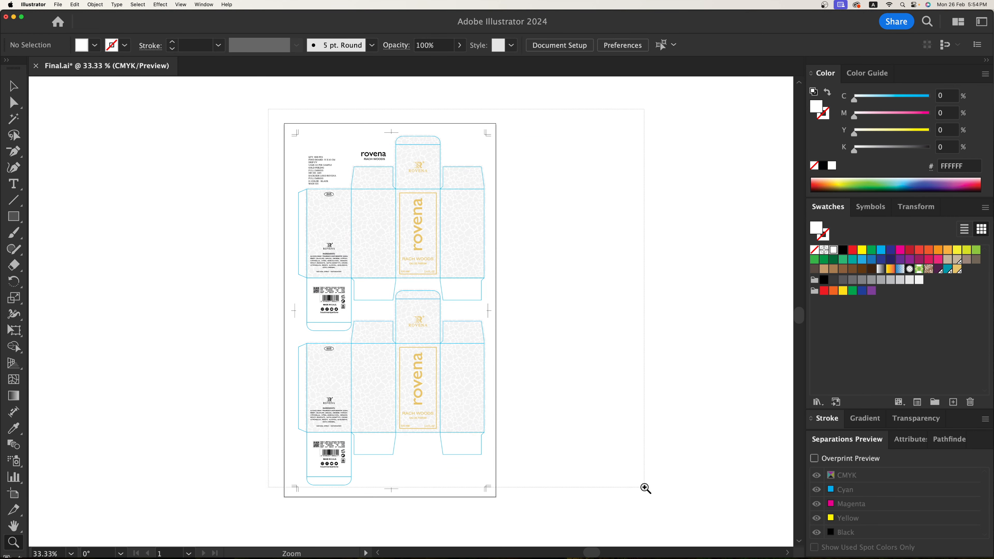
drag(646, 488, 644, 487)
key(v)
key(super+s)
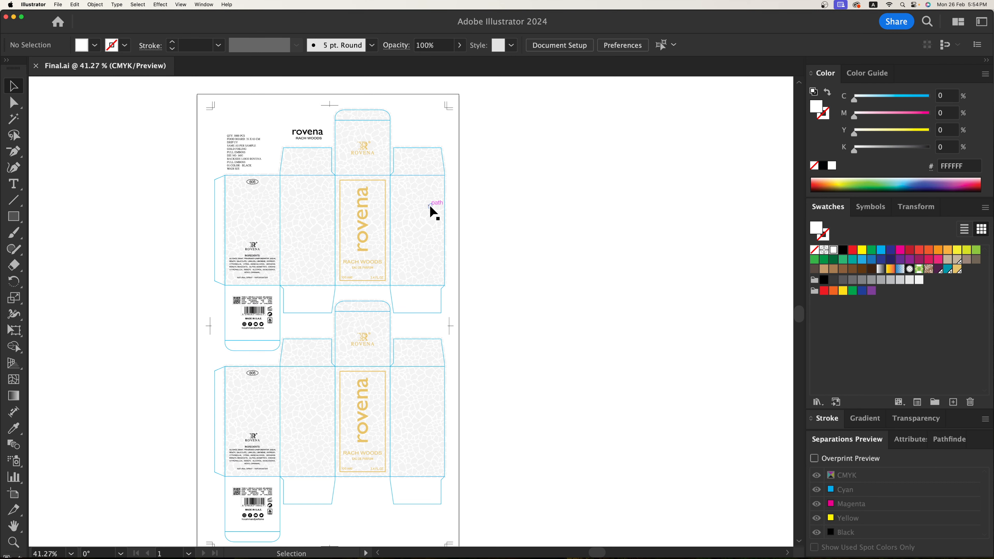
Delete the artwork from the lower box, keeping only its dieline for the gold foiling file
drag(434, 211, 464, 195)
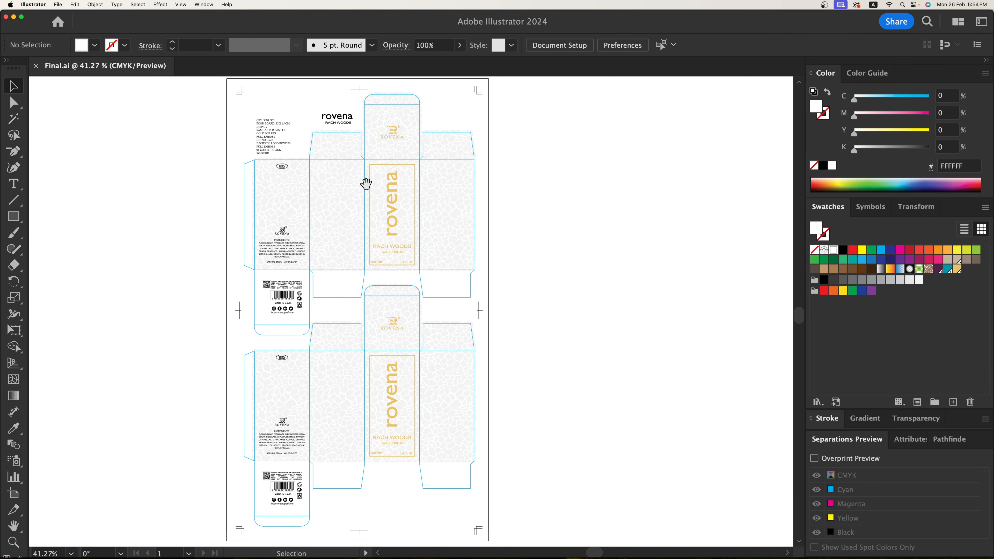
scroll(416, 204, left, 2)
key(z)
drag(185, 98, 587, 420)
key(v)
drag(458, 322, 470, 336)
click(489, 341)
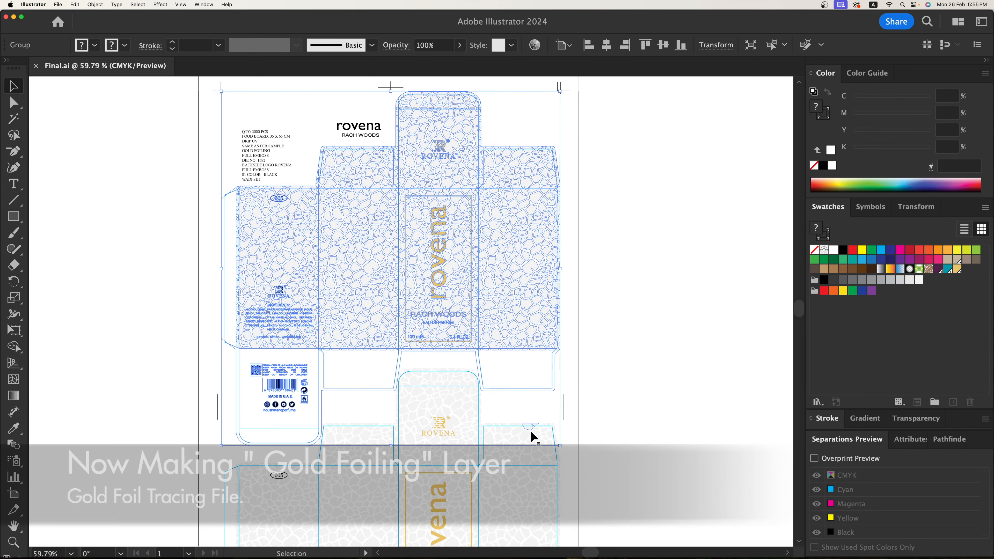
click(532, 436)
Isolate the upper box's artwork group and delete its pebble texture pattern
click(511, 286)
double_click(511, 287)
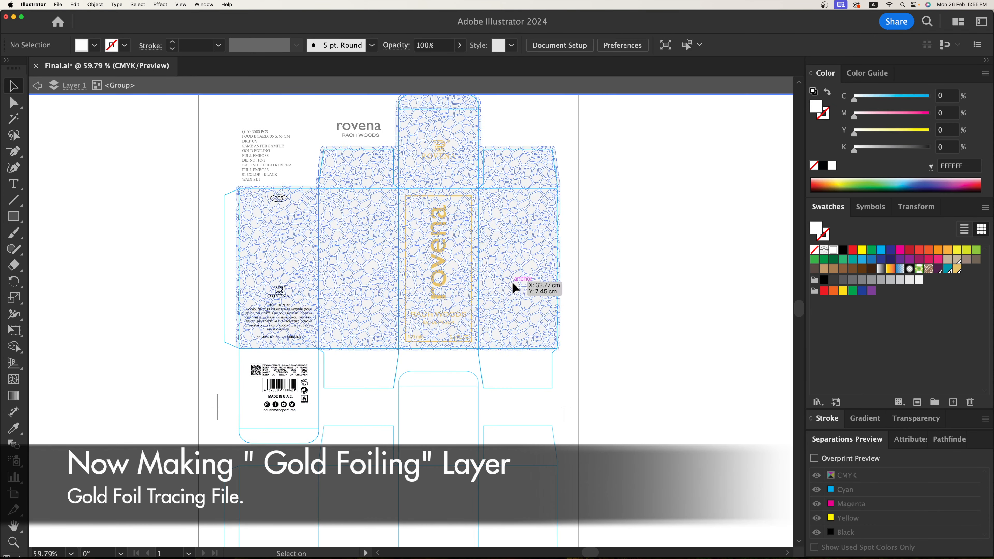
click(512, 281)
key(Delete)
Fill the upper box's gold logo, lettering and frame with black, and exit the isolated group
click(444, 255)
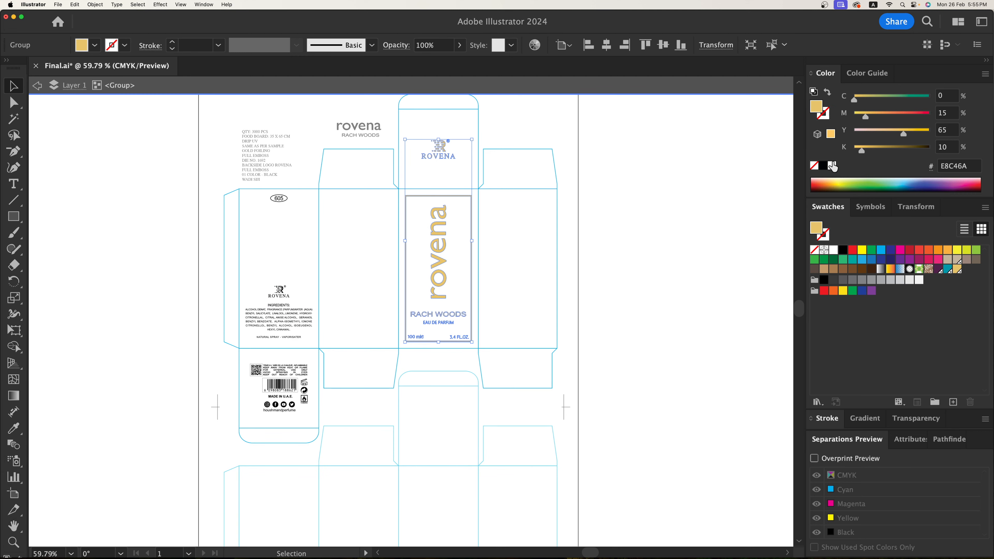
click(823, 166)
double_click(690, 231)
Duplicate the upper box's recoloured artwork onto the lower box and align it with the lower dieline in outline view
drag(284, 200, 292, 484)
click(174, 435)
key(z)
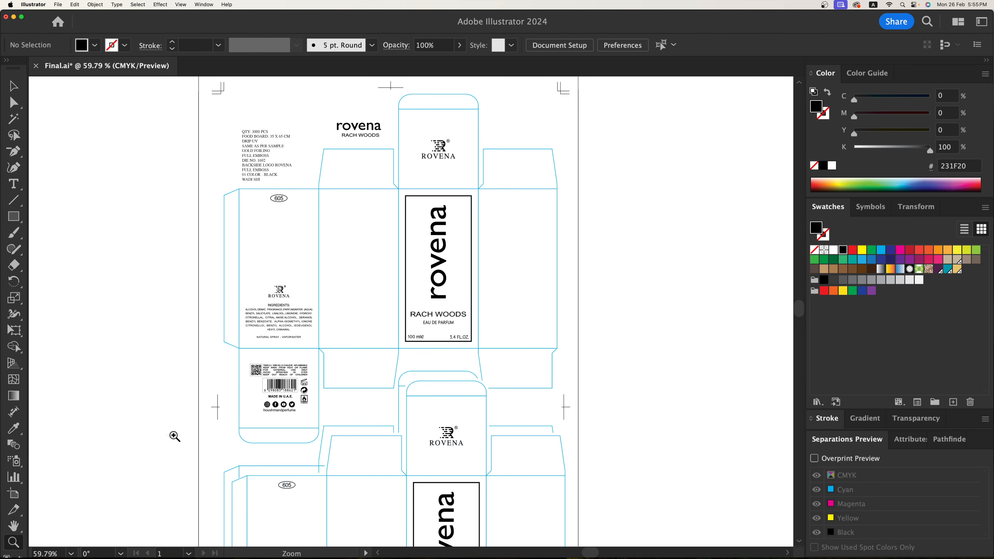
drag(174, 436, 302, 503)
key(super+y)
key(v)
drag(469, 348, 421, 290)
key(super+y)
key(super+0)
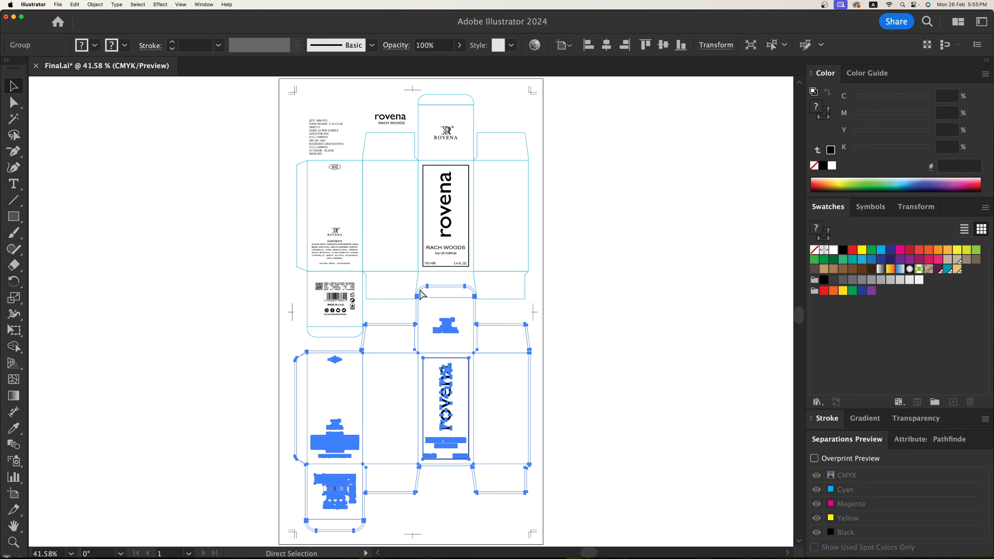
click(593, 336)
Select all cyan dieline paths of both boxes by their matching appearance and change their stroke to black
key(super+minus)
key(z)
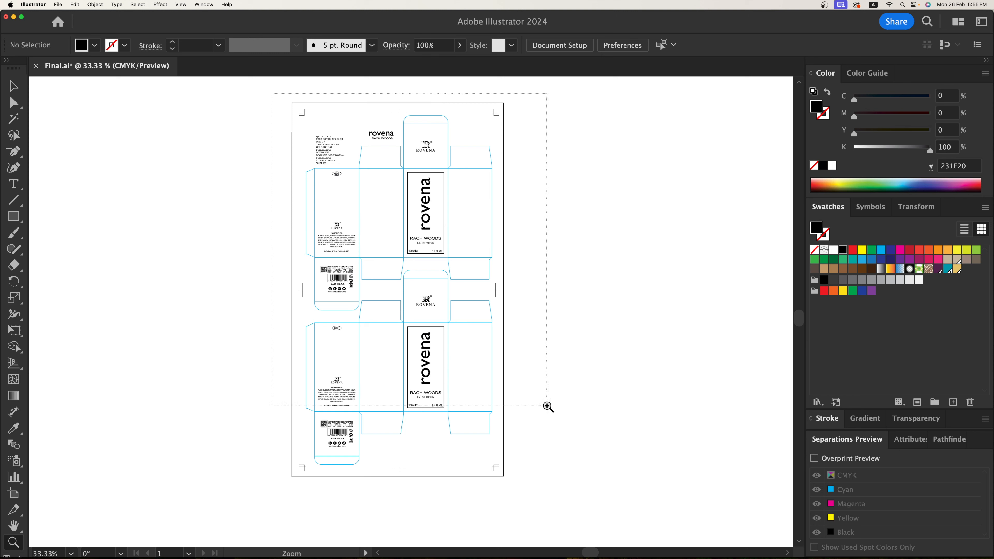
drag(537, 383, 613, 508)
key(i)
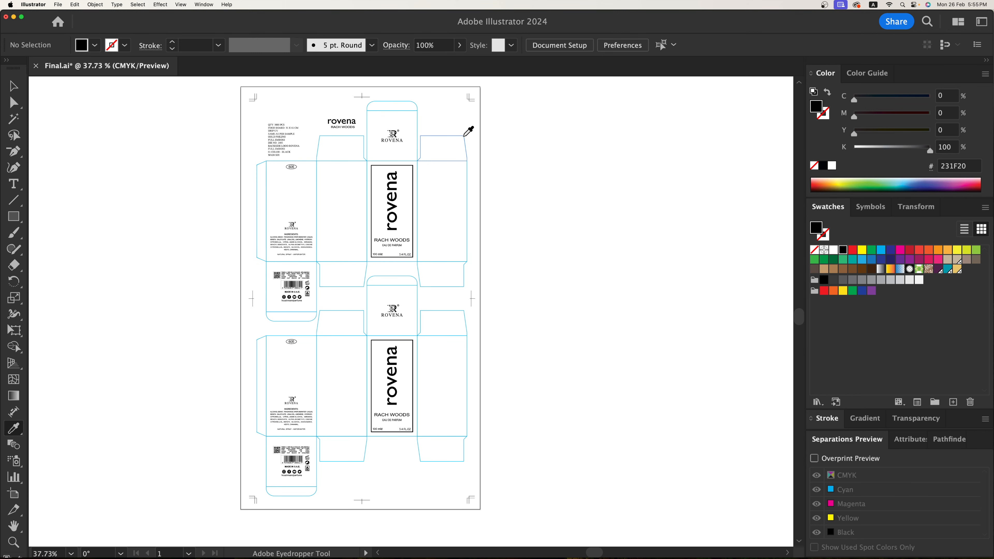
click(463, 135)
click(661, 46)
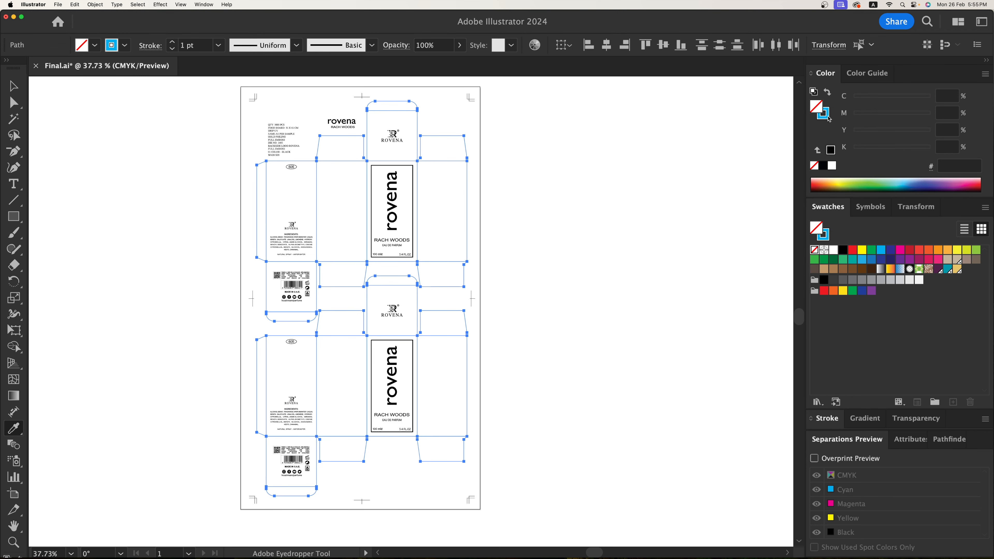
click(822, 166)
key(v)
click(685, 237)
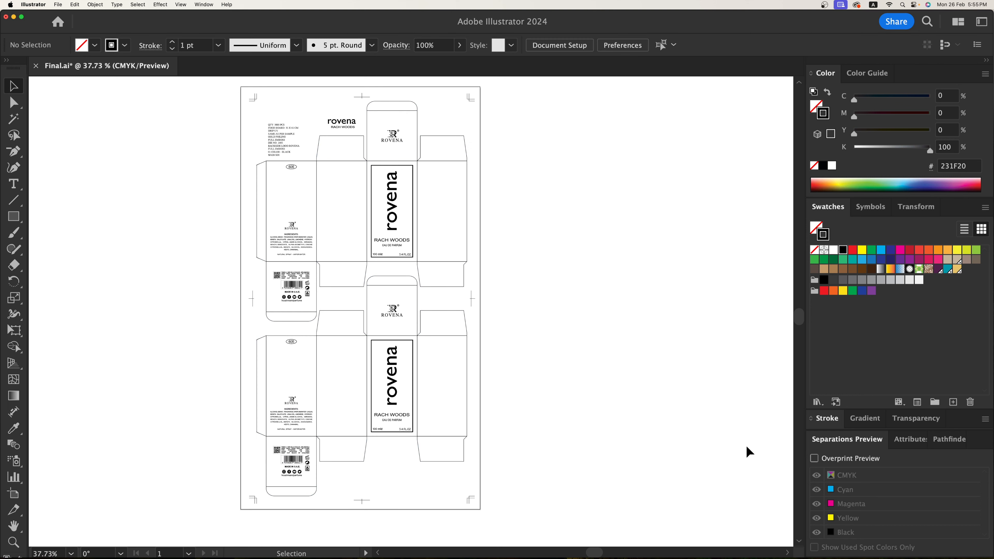
Check the layout in overprint preview with the black plate hidden, and recolour the job notes and product title to plain black
click(814, 458)
click(817, 533)
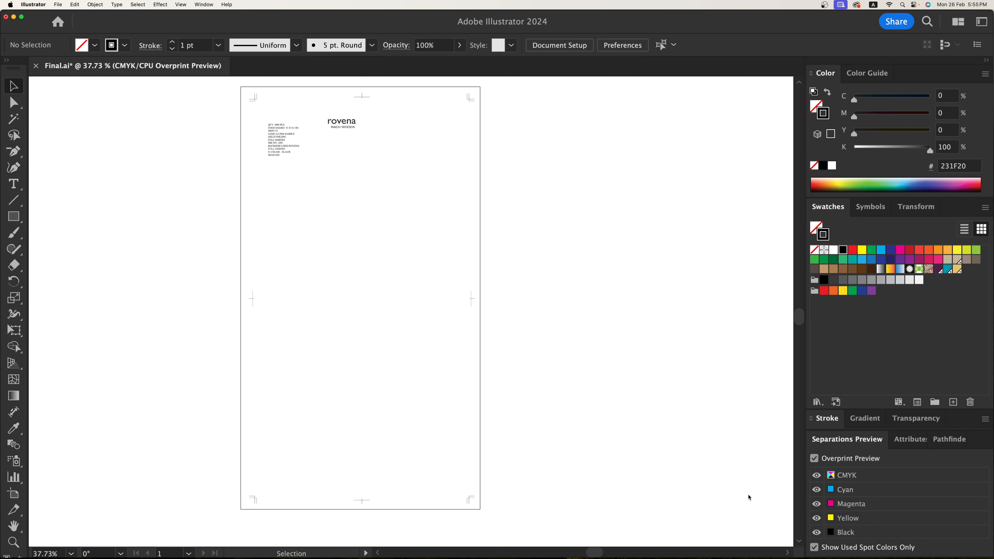
key(i)
click(298, 129)
click(673, 44)
click(661, 45)
click(815, 106)
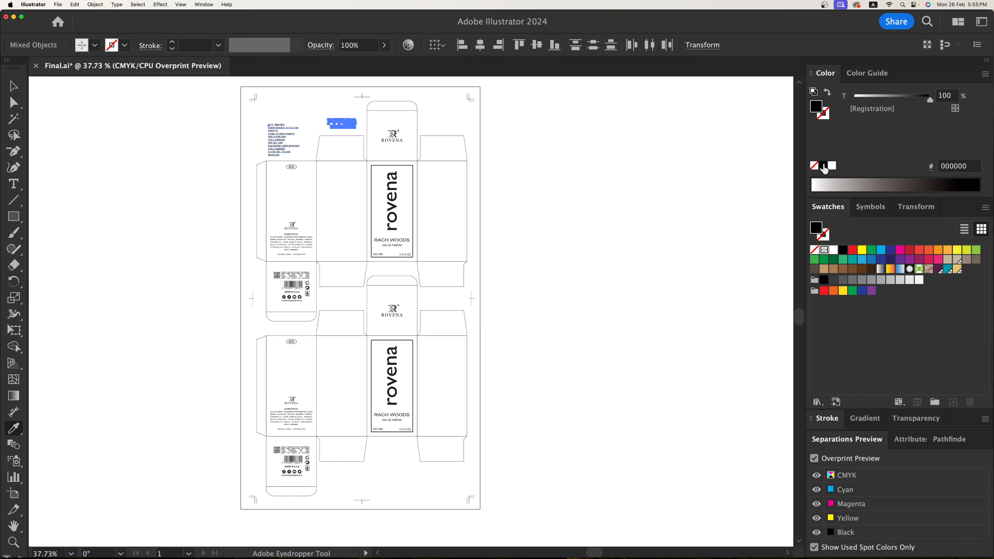
click(824, 166)
key(v)
click(589, 211)
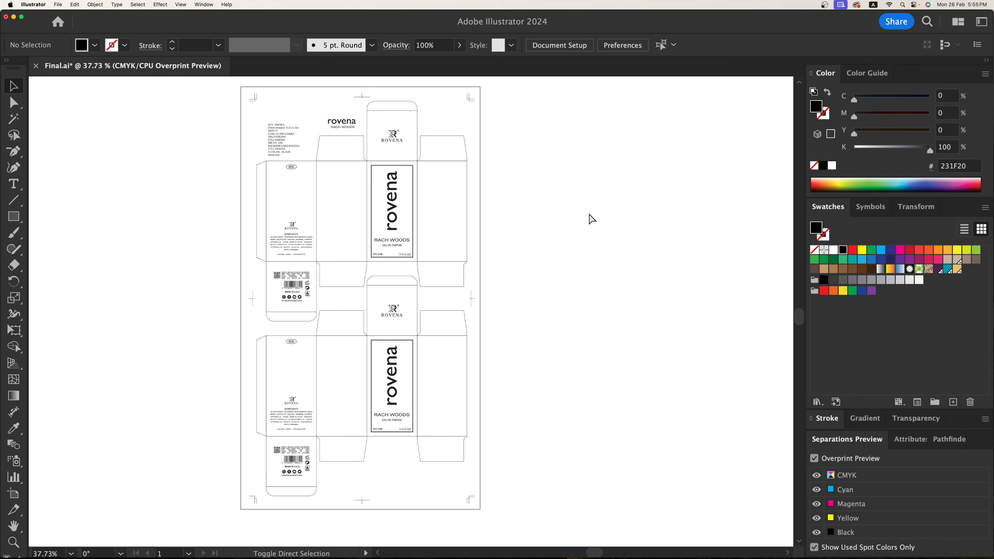
key(super+shift+s)
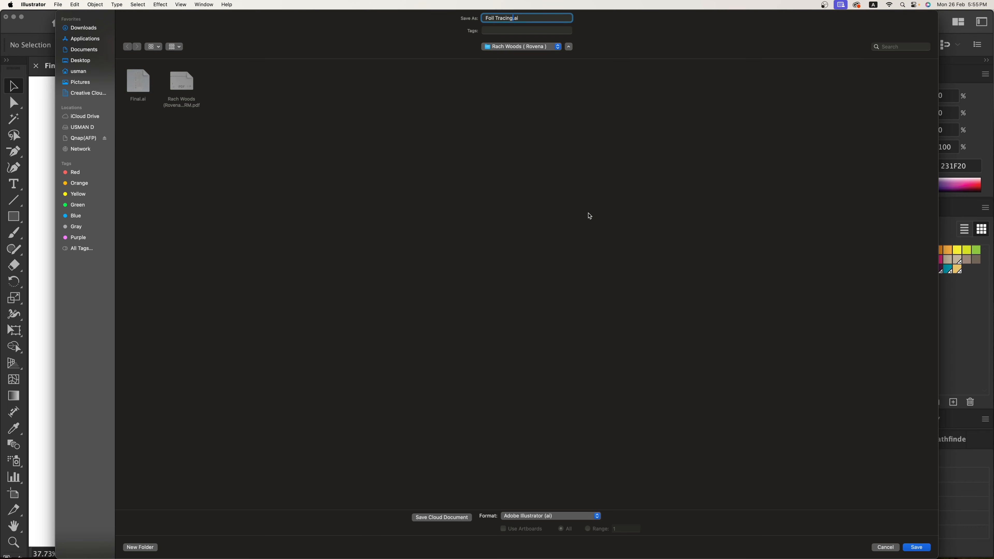
key(Return)
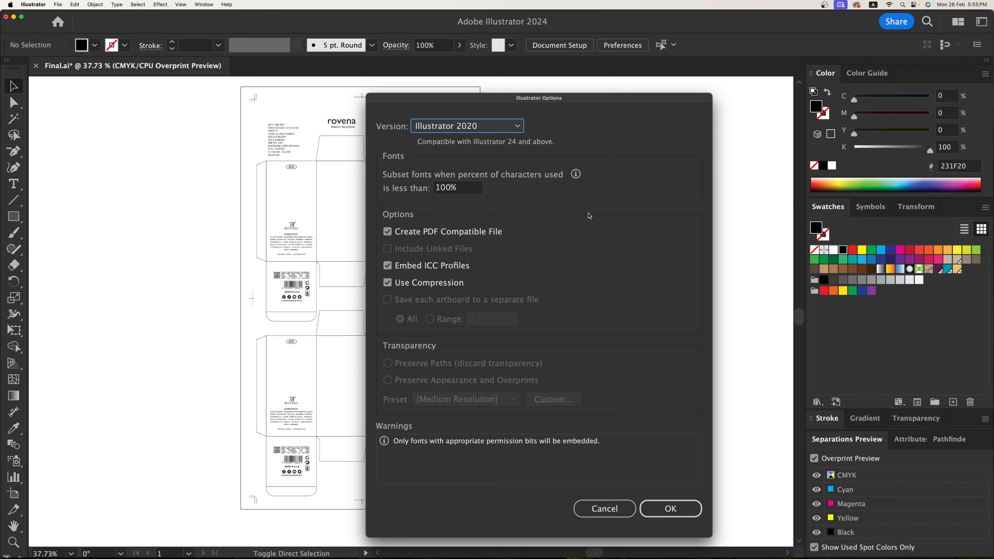
key(Return)
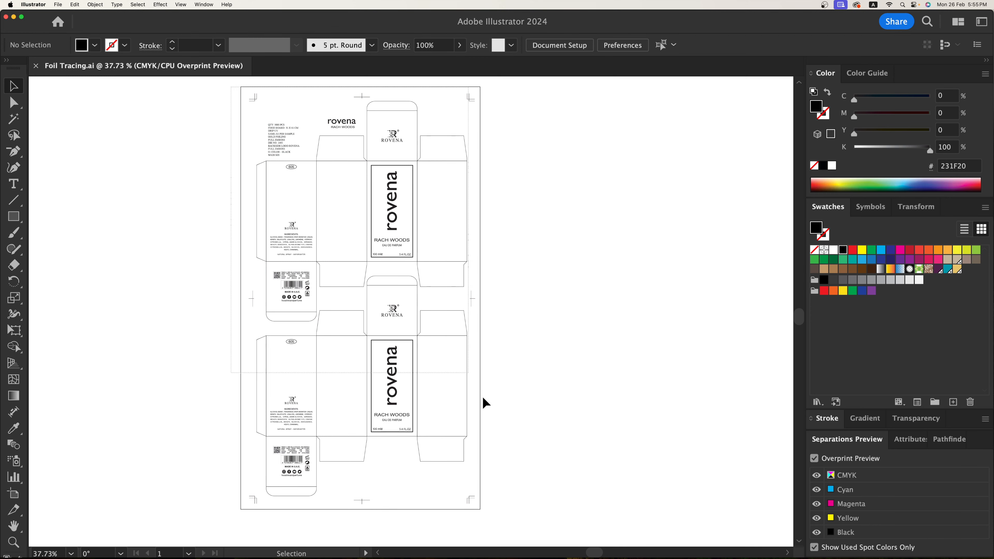
Duplicate the whole two-up layout beside the artboard
key(super+a)
scroll(391, 282, right, 2)
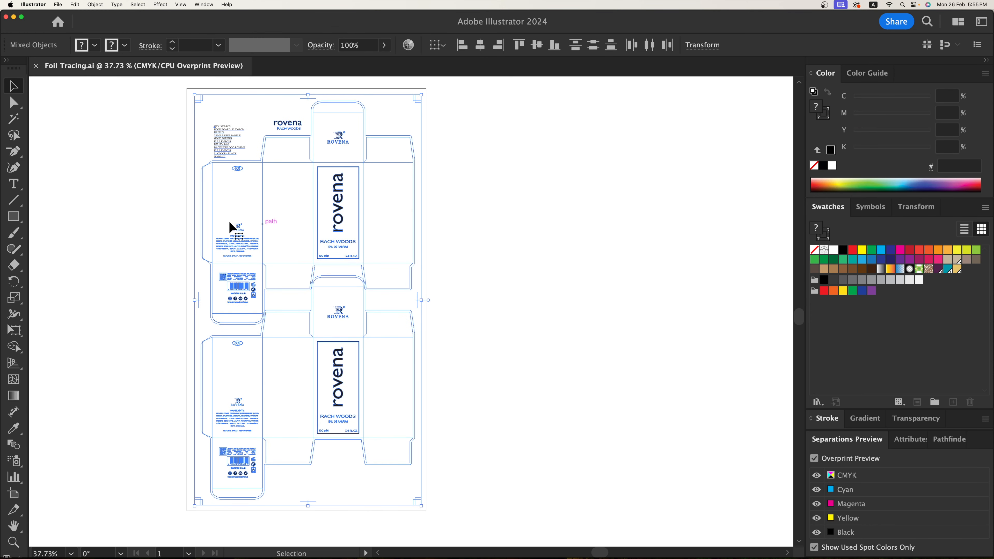
drag(235, 246, 513, 246)
drag(171, 89, 432, 519)
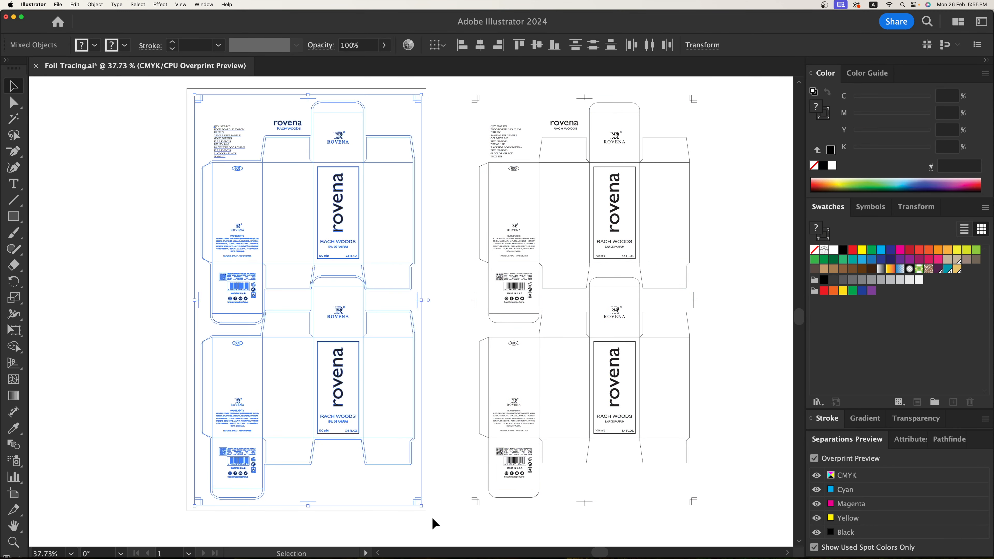
key(v)
click(438, 509)
Delete the lower box, job notes, product title and crop marks from the duplicated layout, keeping only the upper box
click(606, 382)
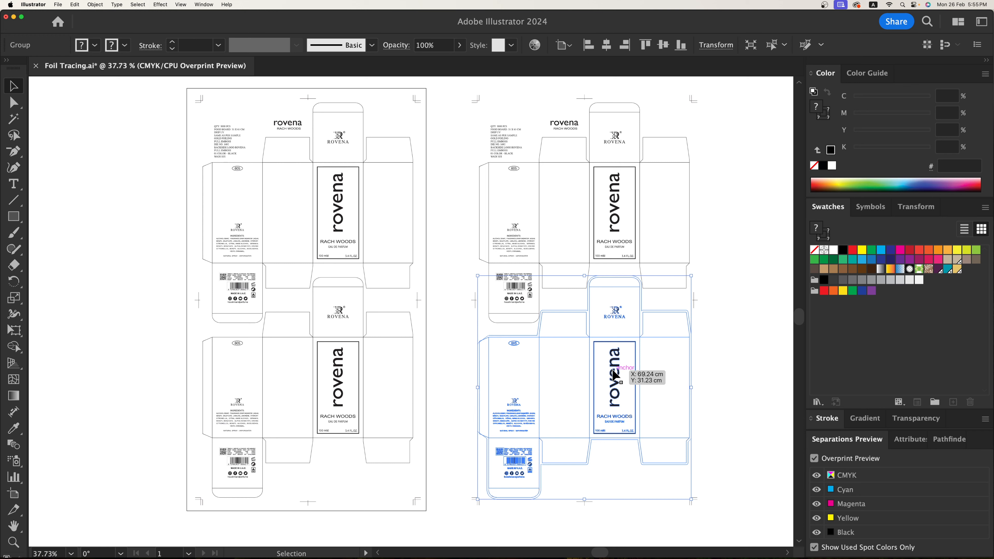
key(Delete)
click(543, 236)
drag(458, 336, 669, 472)
key(Delete)
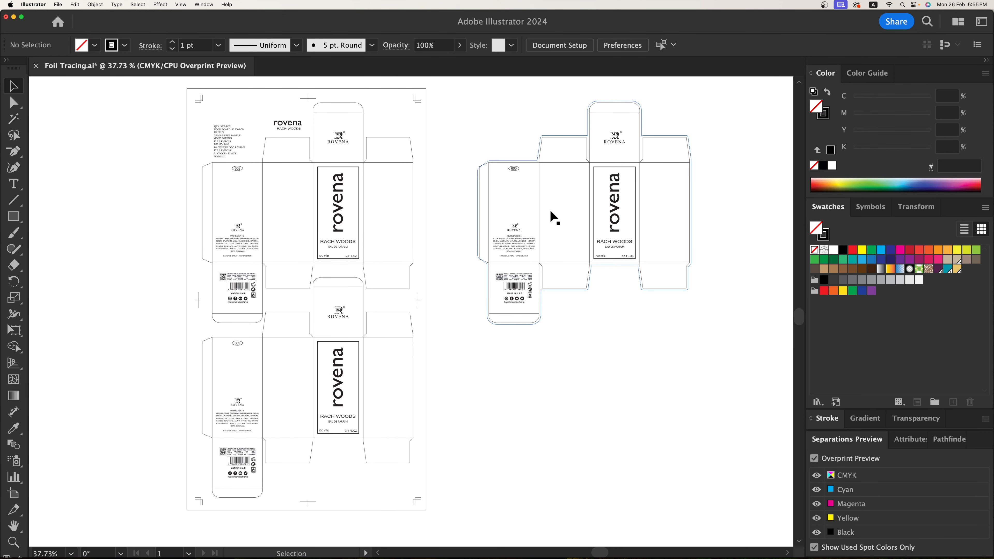
Ungroup the duplicated box and delete its white background shape
click(591, 188)
right_click(548, 175)
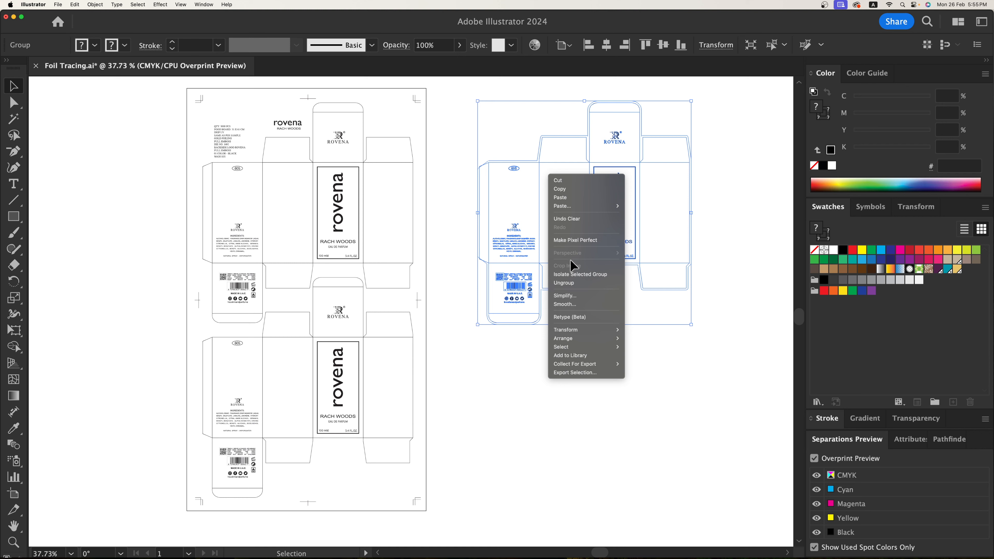
click(572, 283)
click(603, 359)
key(z)
drag(461, 100, 735, 381)
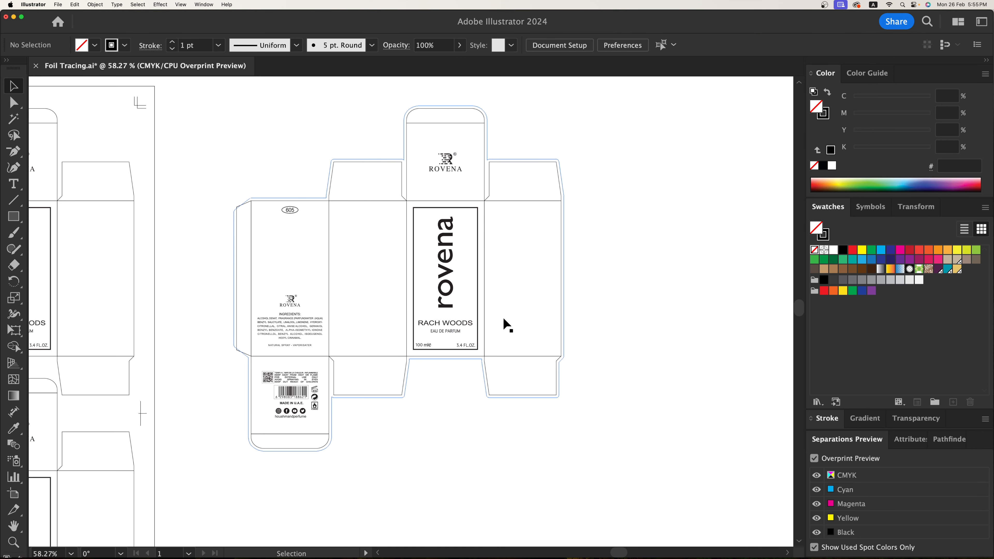
click(517, 299)
key(Delete)
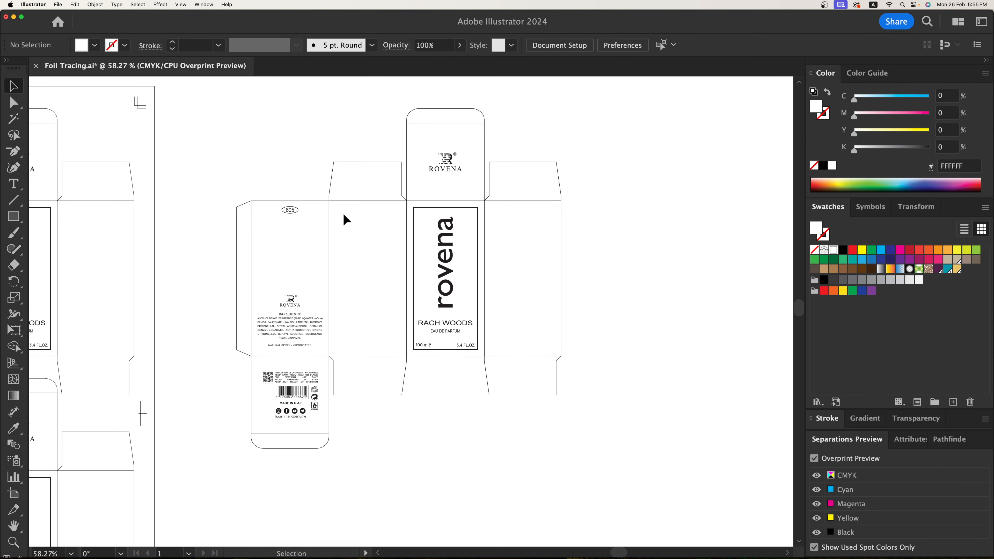
Delete the duplicated box's dieline and back-panel artwork, keeping only the foil logo, lettering and frame
click(350, 202)
key(Delete)
drag(237, 173, 348, 450)
key(Delete)
Duplicate the isolated foil logo, lettering and frame alongside to make a second foiling block
key(super+a)
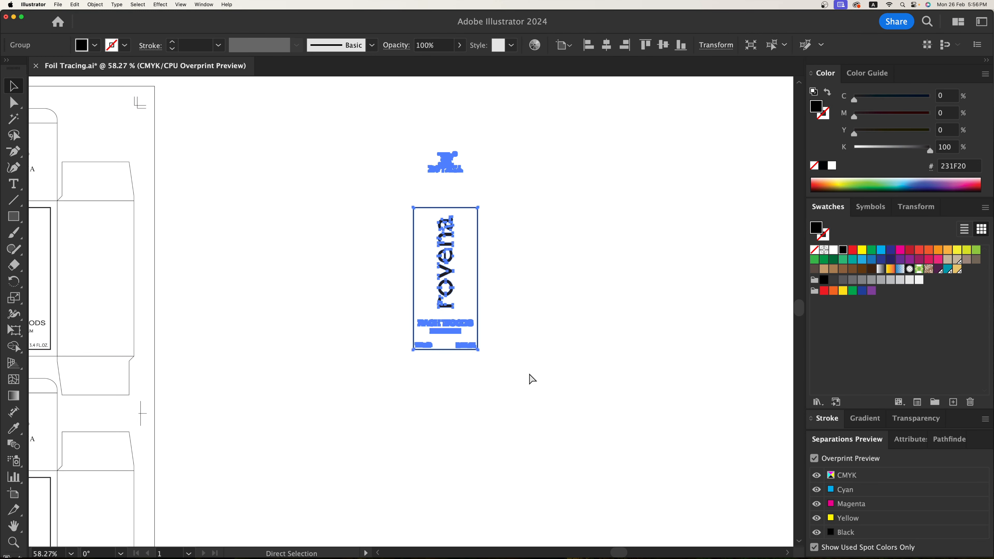
alt+drag(465, 329, 579, 328)
click(586, 397)
Save the foil tracing document with its two foiling blocks
key(super+minus)
key(super+minus)
key(super+minus)
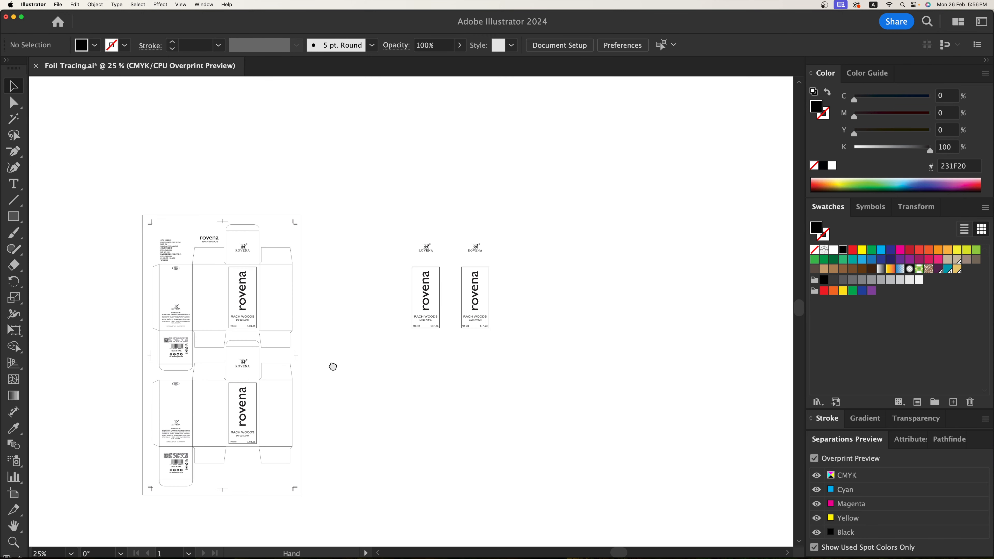
drag(333, 367, 460, 304)
key(z)
drag(663, 470, 236, 140)
key(v)
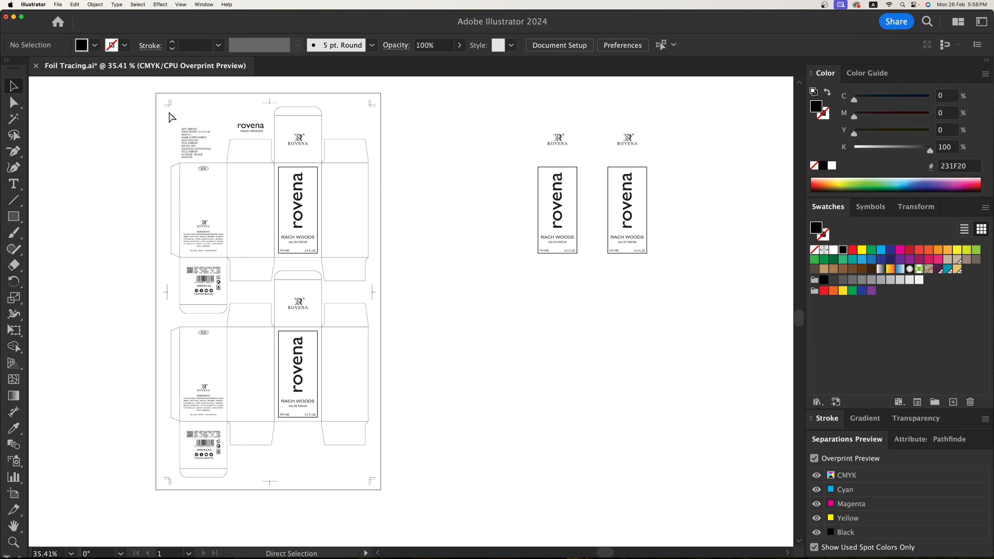
key(super+s)
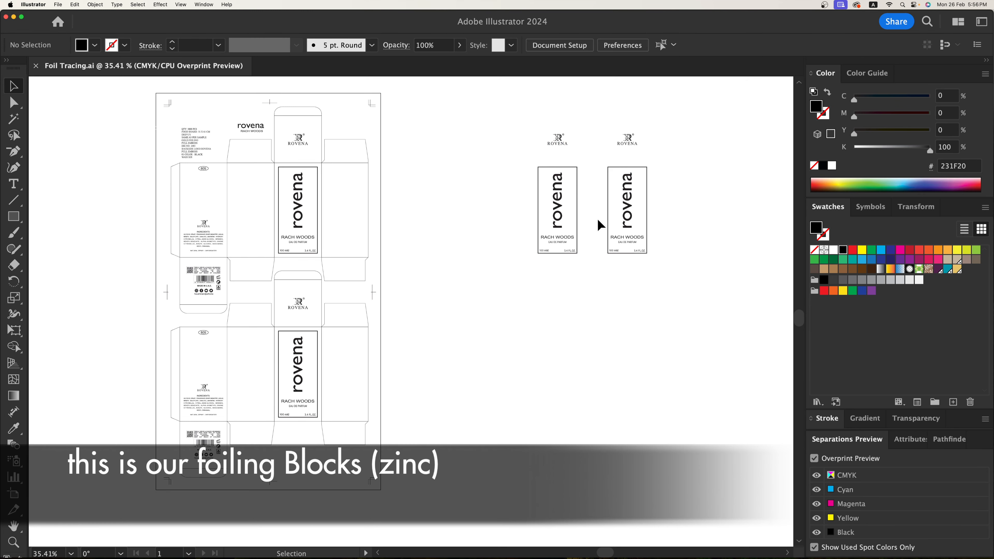
Close the foil tracing file, switch to Finder and reopen Final.ai from the Rach Woods folder on the desktop
click(36, 66)
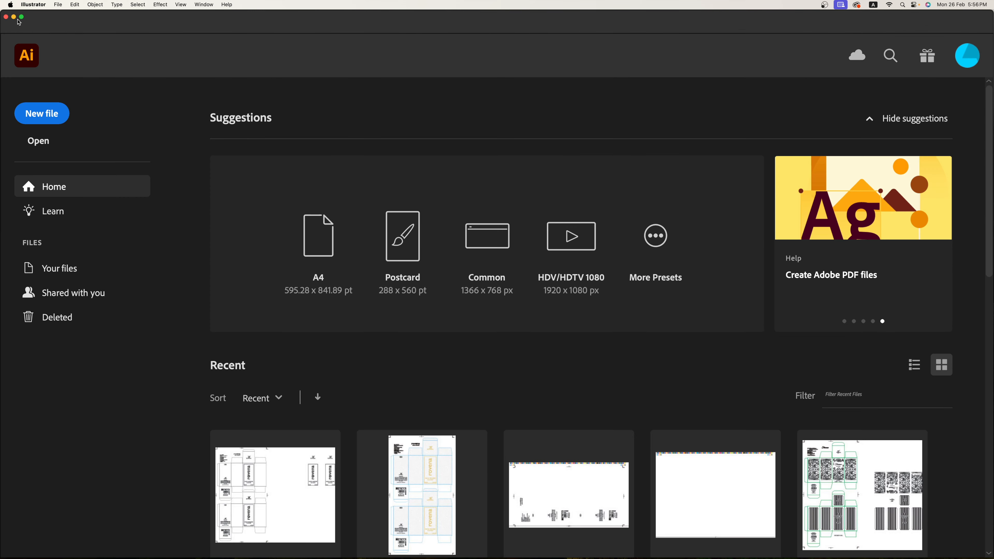
click(14, 18)
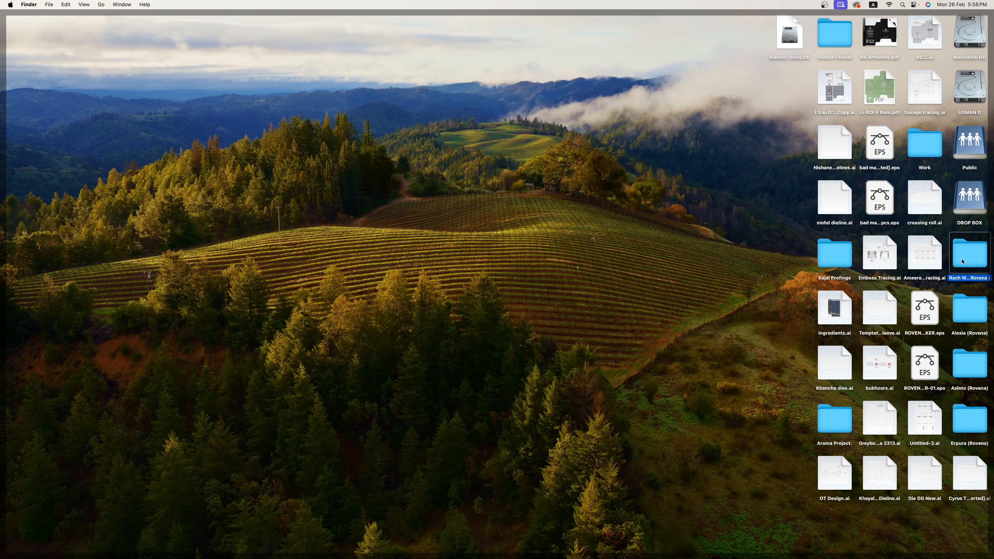
double_click(963, 261)
double_click(117, 91)
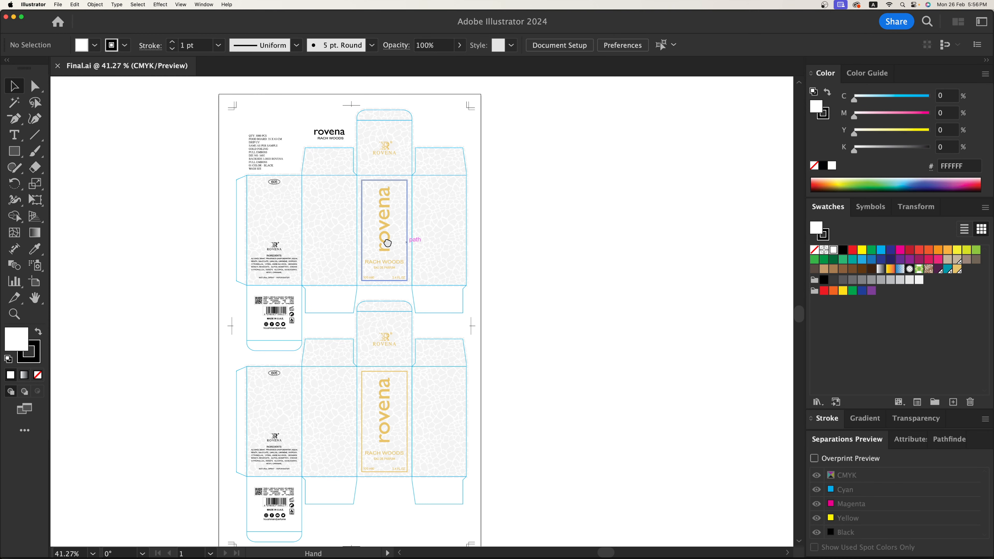
Delete the lower box's artwork from the reopened layout, keeping its dieline
drag(388, 240, 350, 231)
click(318, 225)
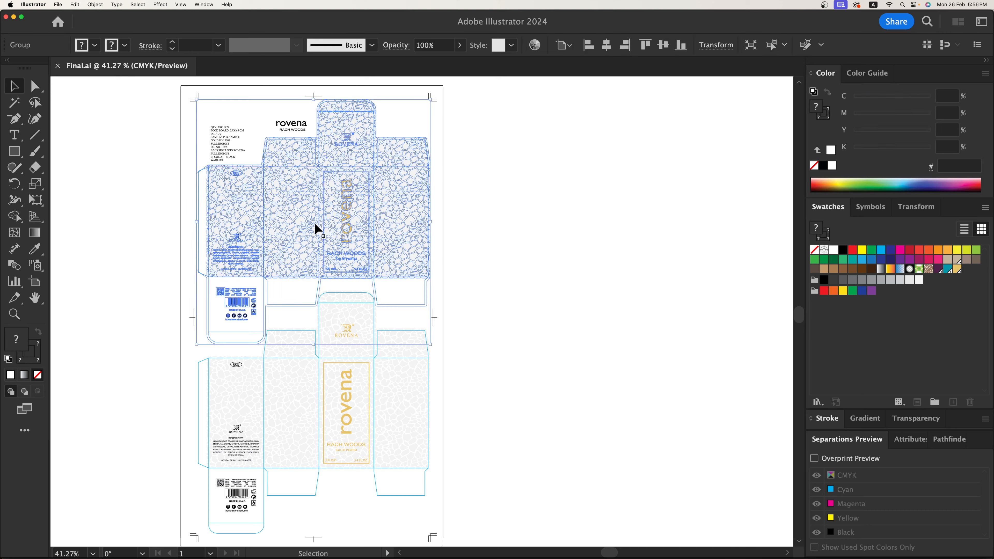
click(349, 360)
key(Delete)
drag(181, 104, 538, 364)
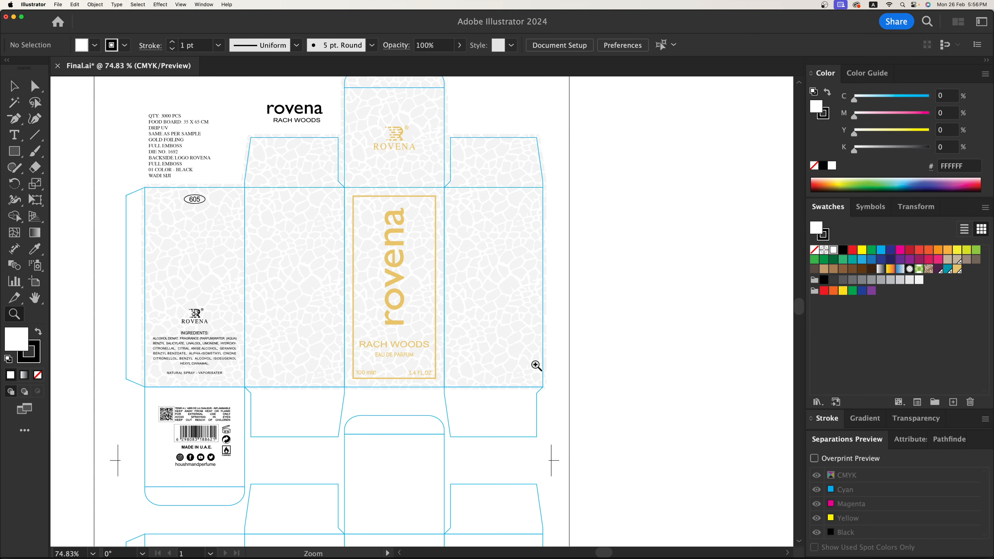
Isolate the upper box's artwork group and fill its crackle pattern with solid black
drag(486, 344, 495, 377)
double_click(508, 261)
drag(507, 262, 535, 302)
key(super+z)
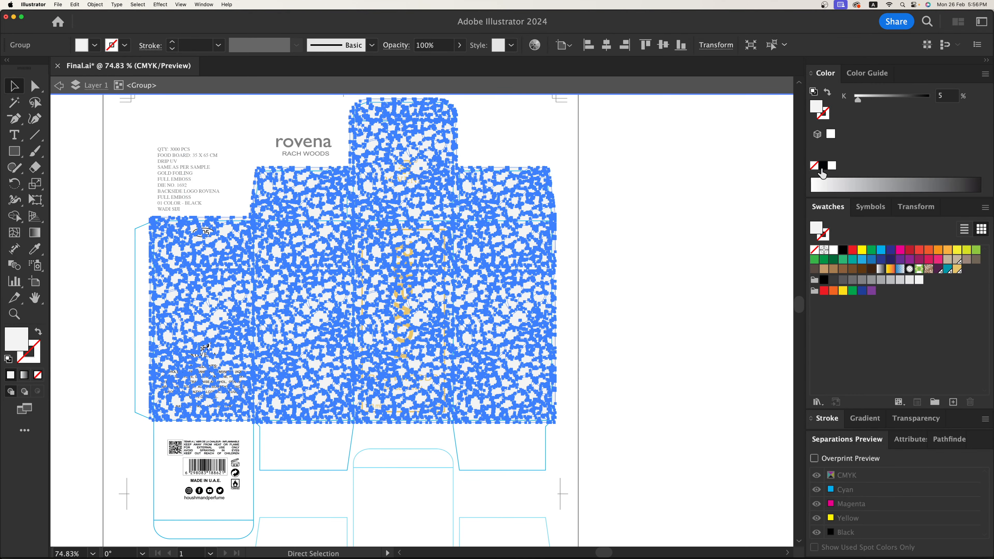
click(824, 166)
click(719, 272)
key(z)
drag(78, 153, 653, 491)
click(478, 341)
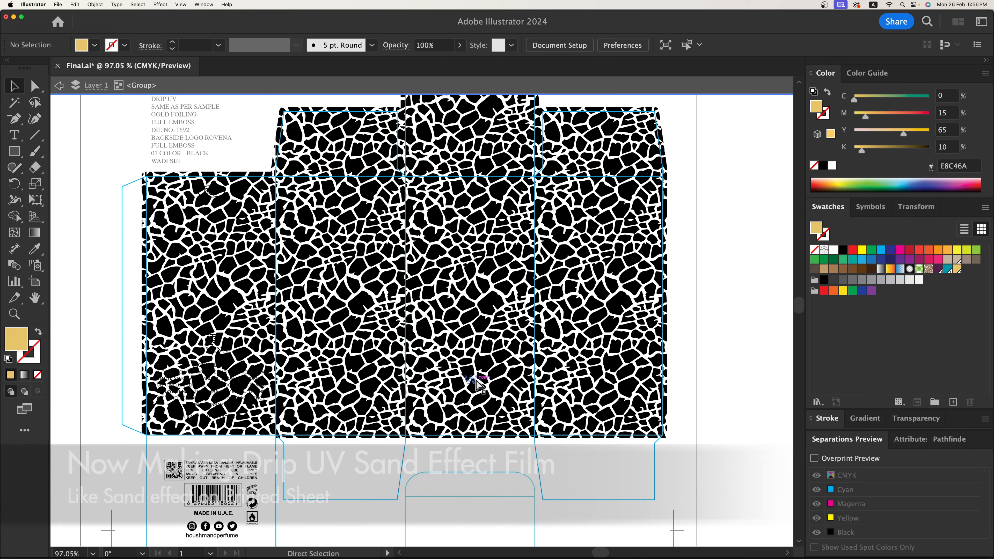
click(212, 190)
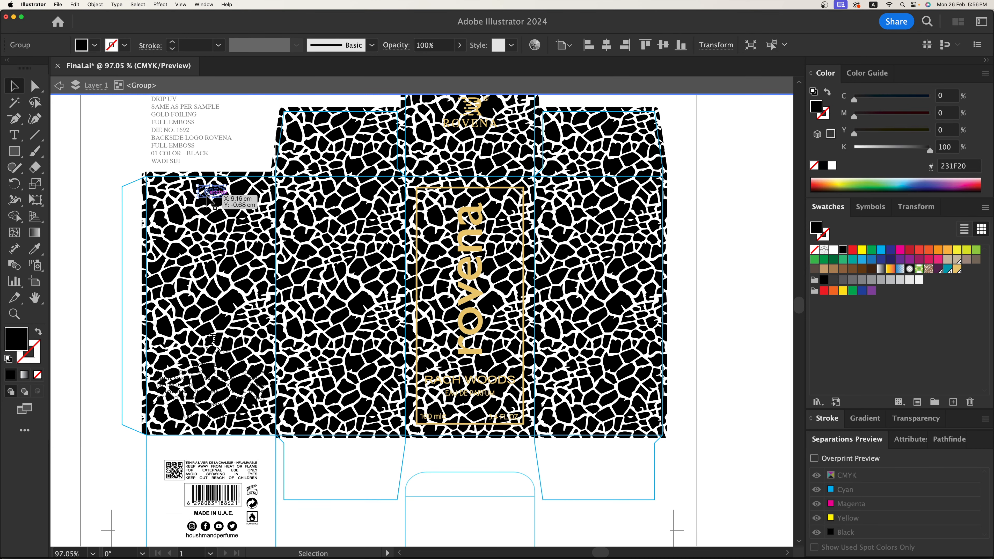
key(Delete)
click(222, 381)
key(Delete)
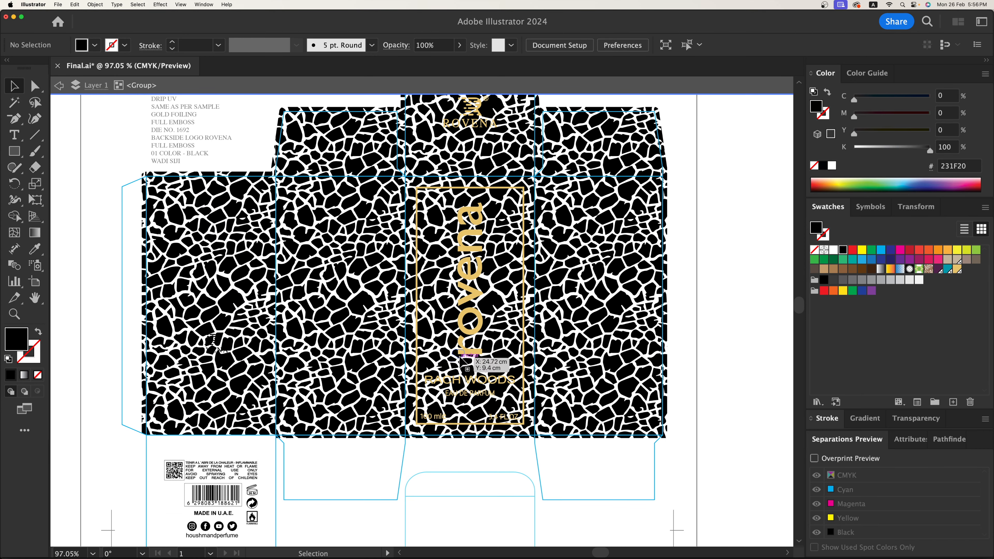
click(463, 352)
key(Delete)
click(207, 352)
key(Delete)
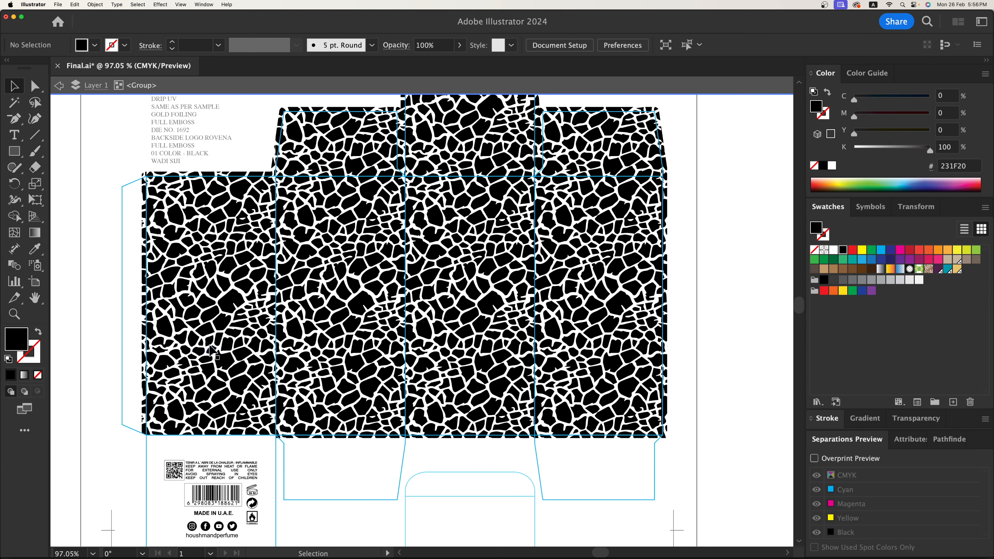
key(super+z)
key(super+z)
key(super+z)
key(super+z)
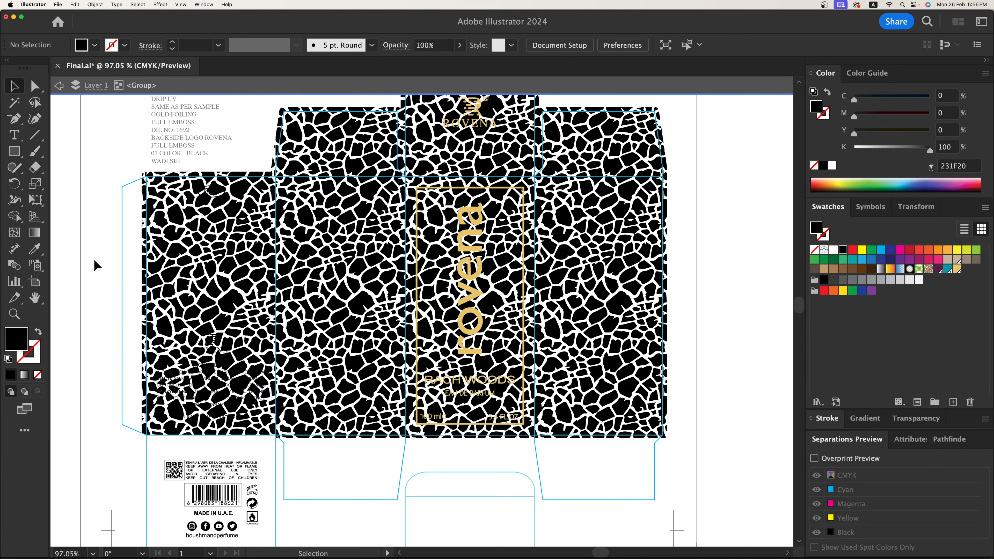
Delete the 605 mark, the Rovena logo and the ingredients text from the upper box's back panel
click(215, 195)
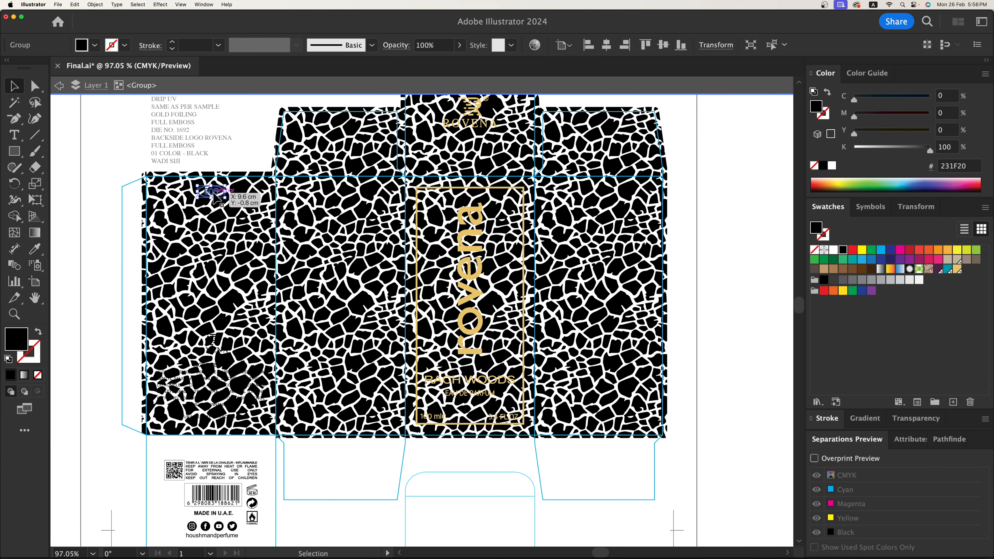
key(Delete)
click(212, 344)
key(Delete)
click(206, 379)
key(Delete)
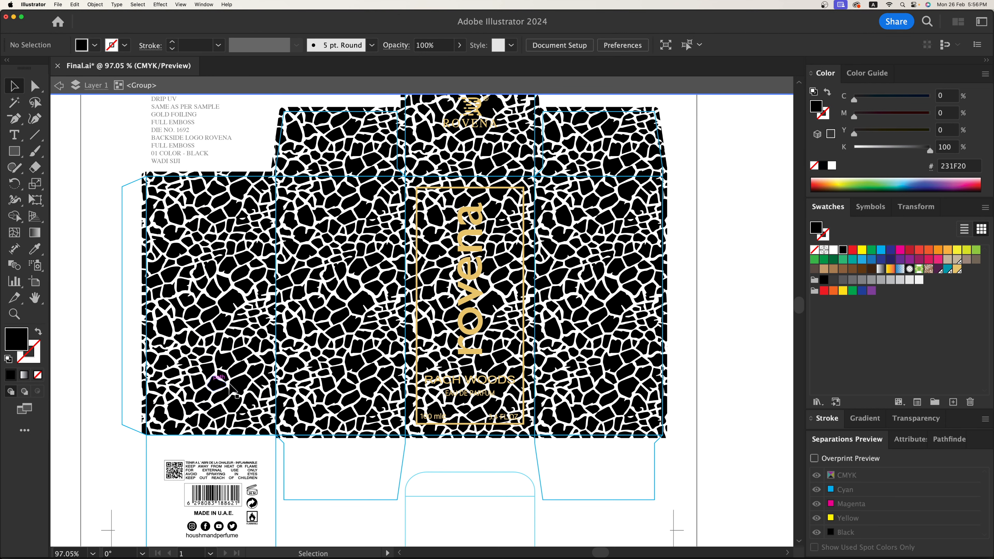
click(479, 392)
scroll(491, 445, up, 2)
drag(520, 422, 492, 425)
drag(427, 373, 503, 373)
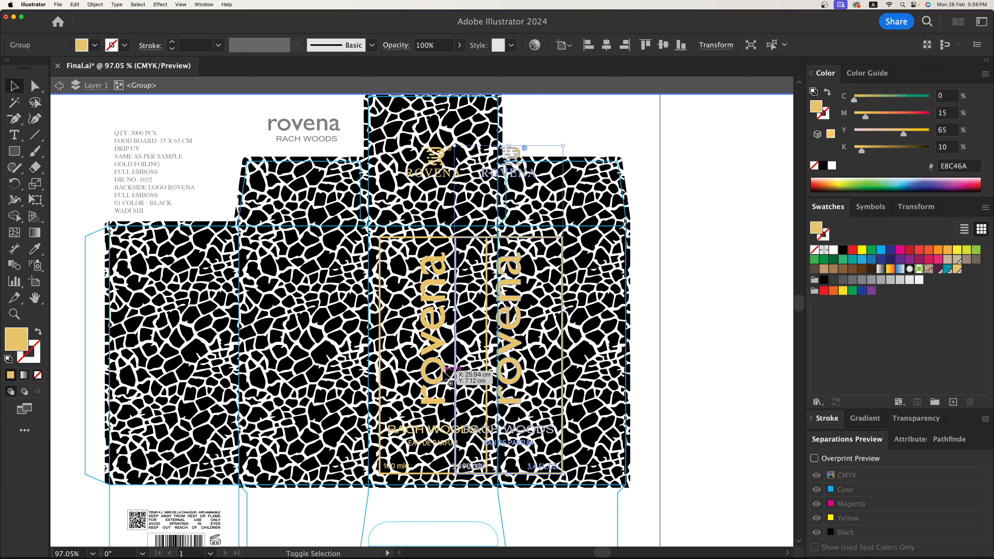
key(super+z)
click(691, 293)
Fill the gold logo, lettering and frame on the upper box with white
click(437, 280)
click(462, 282)
click(437, 280)
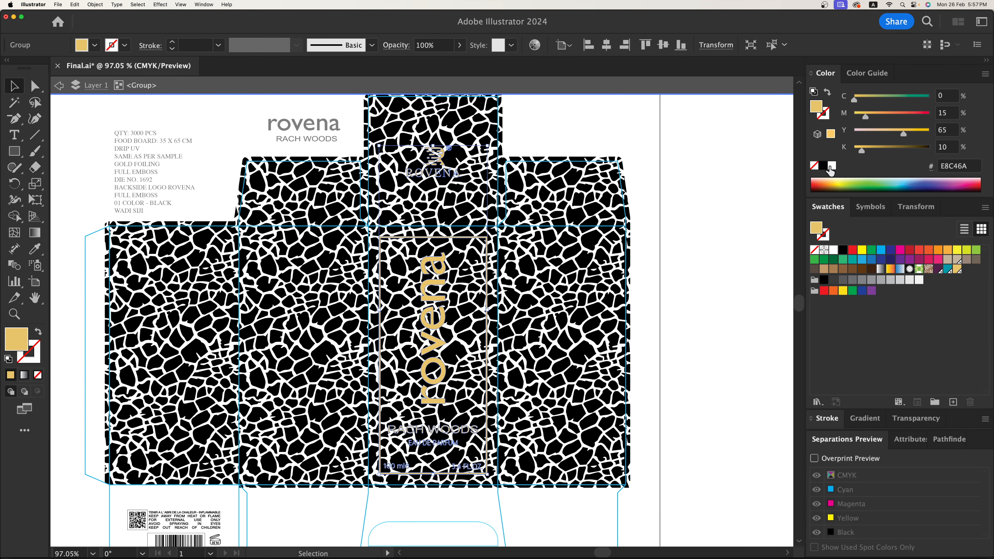
click(831, 165)
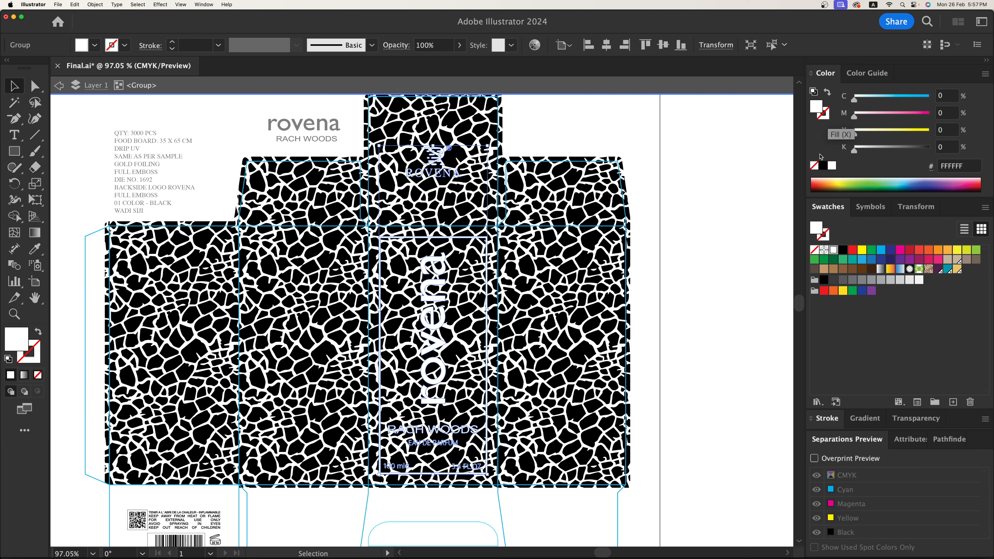
Give the logo, lettering and frame a 3.5 pt white stroke with round caps and corners
click(826, 418)
click(887, 331)
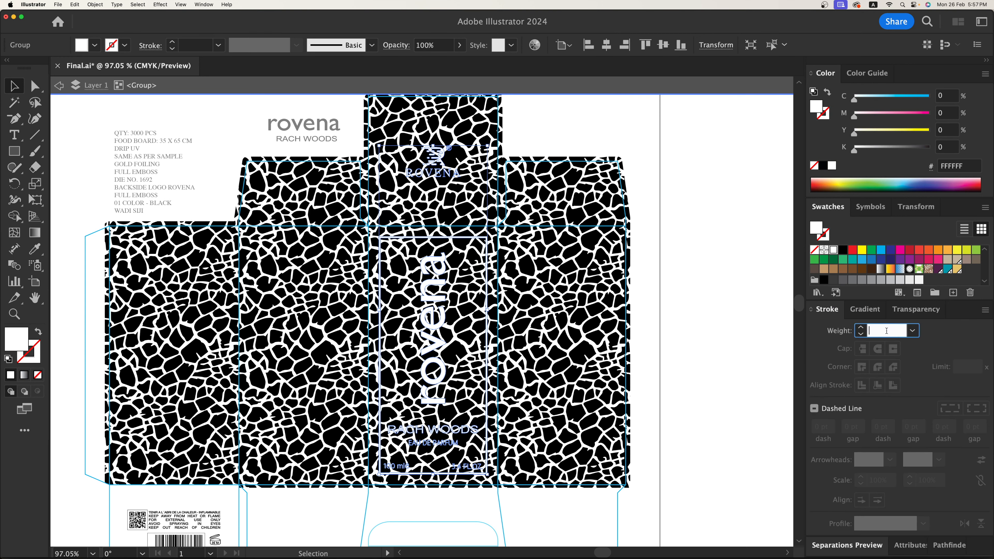
text(5)
key(Return)
drag(818, 92, 823, 116)
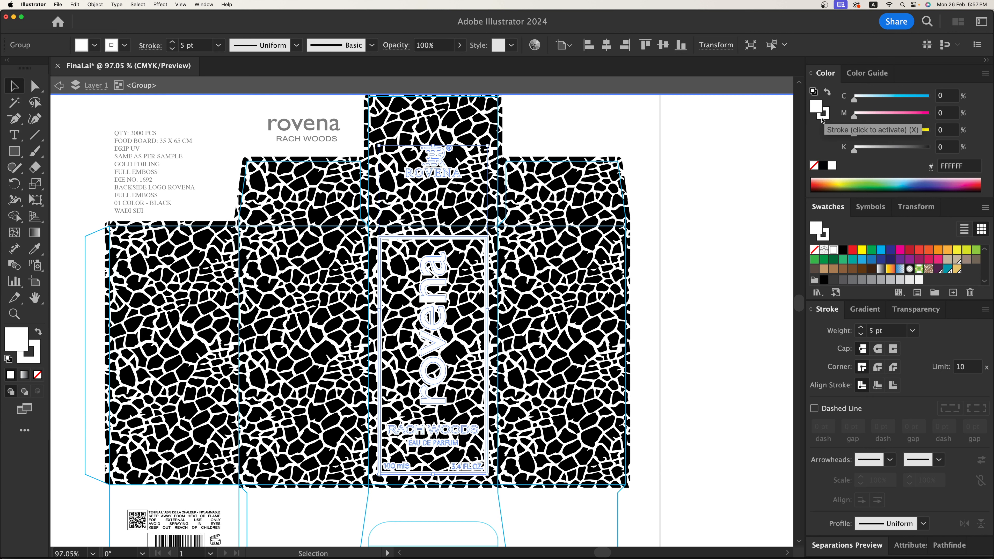
click(827, 326)
text(3.5)
key(Return)
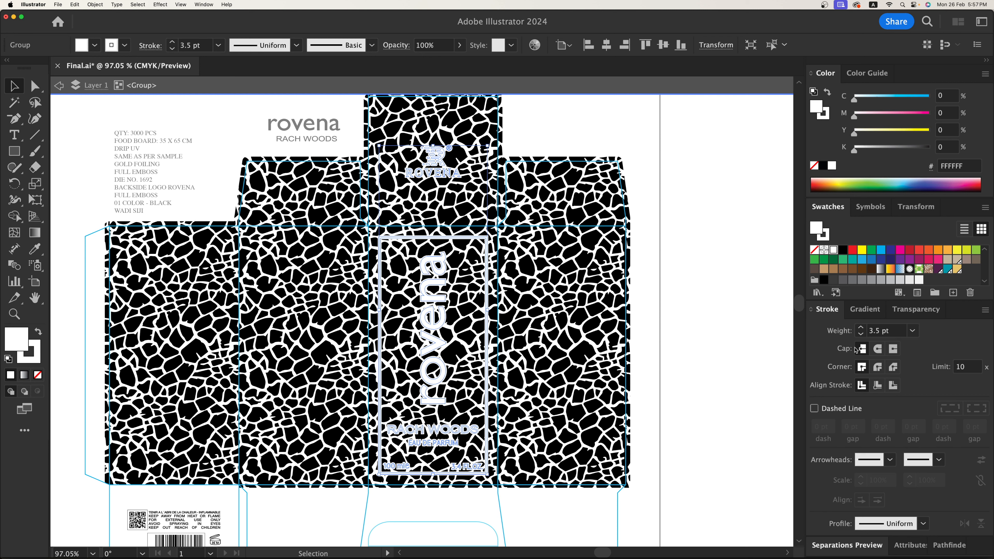
click(877, 367)
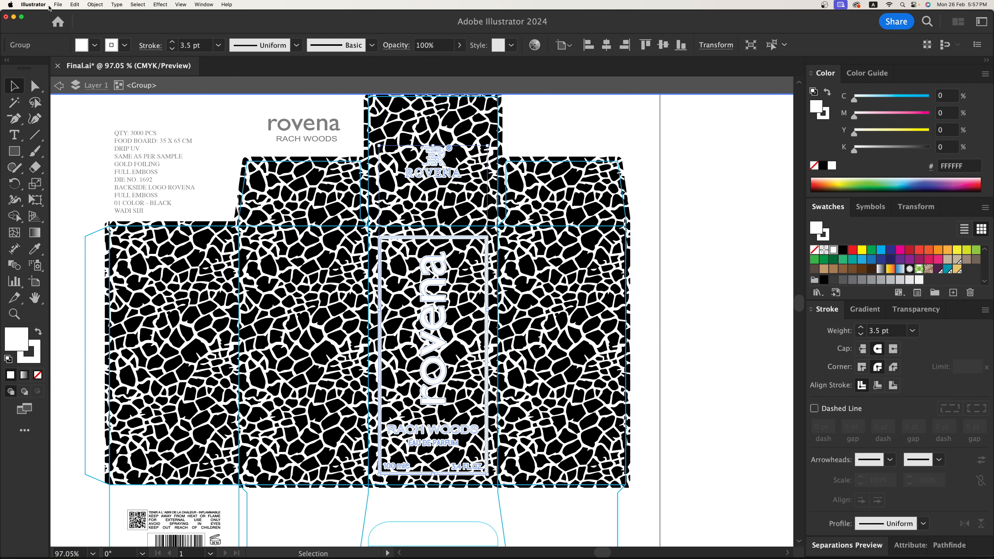
Expand the fill and stroke of the logo, lettering and frame into shapes
click(95, 4)
click(104, 110)
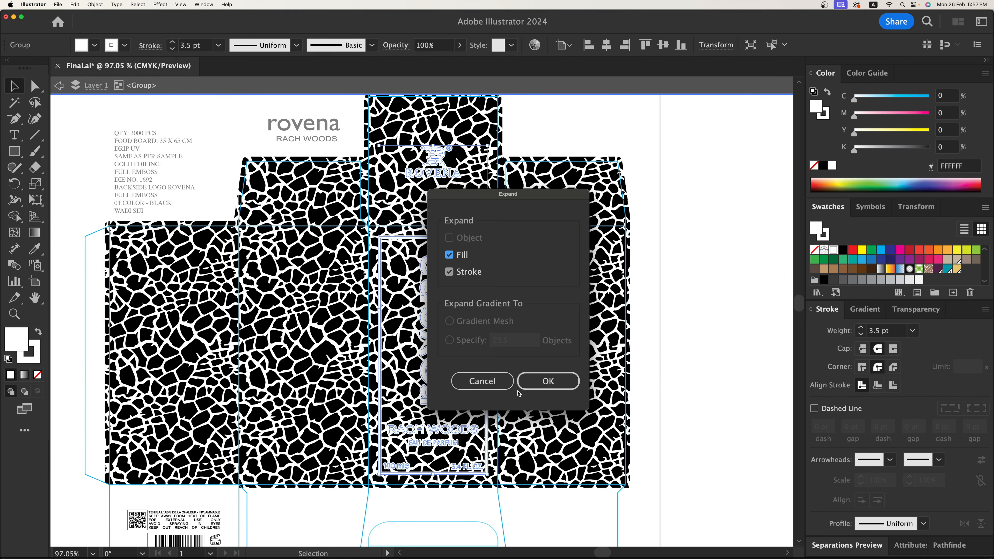
click(523, 385)
click(948, 545)
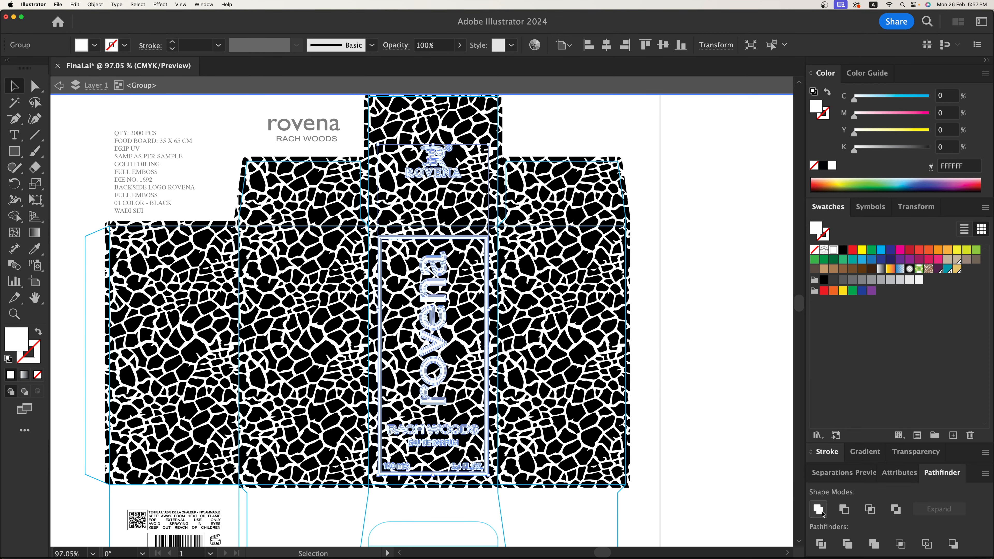
key(super+z)
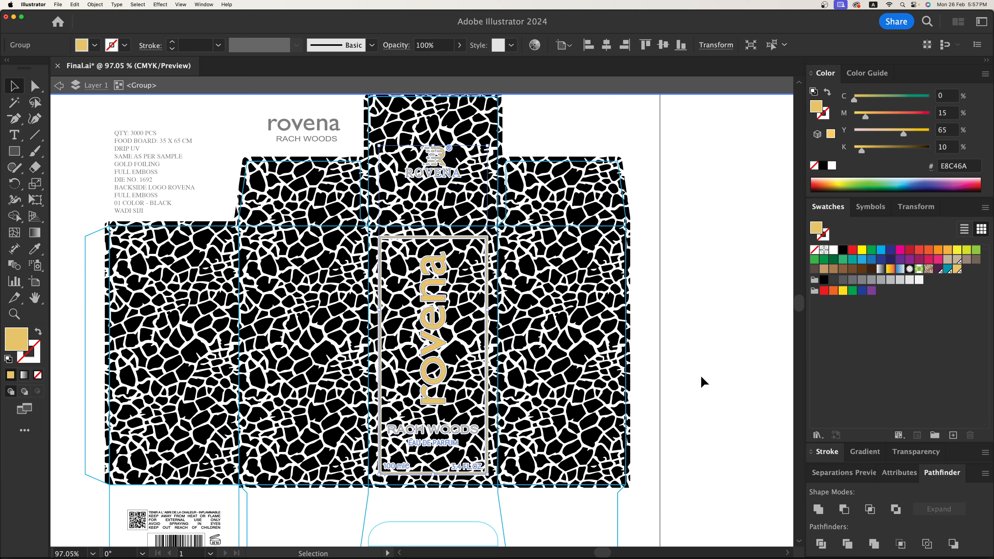
key(super+shift+z)
Delete the QR code, barcode and legal information from the upper box's bottom flap
drag(337, 414, 389, 340)
click(242, 469)
key(Delete)
Change the stroke of the upper box's dieline to white
key(super+minus)
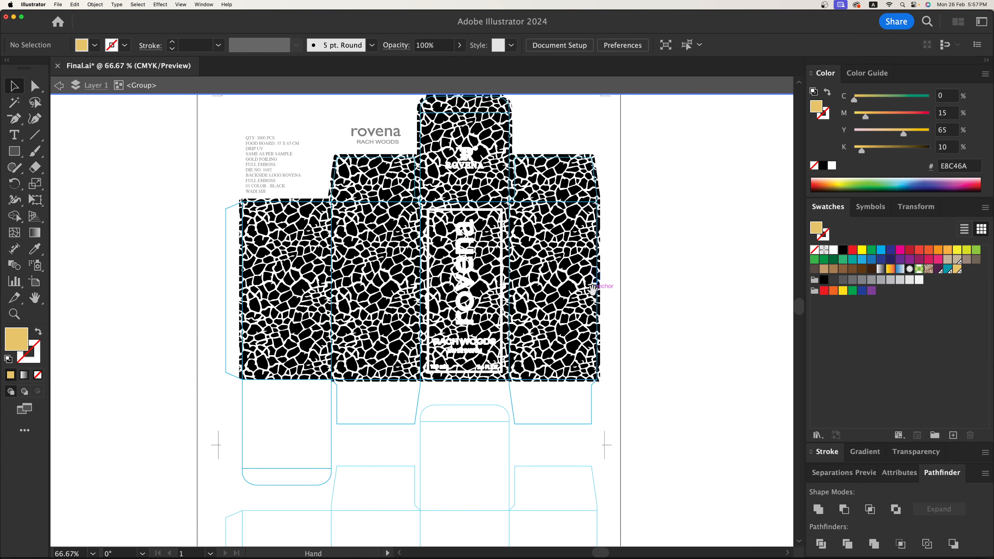
drag(589, 303, 586, 312)
double_click(654, 291)
double_click(578, 235)
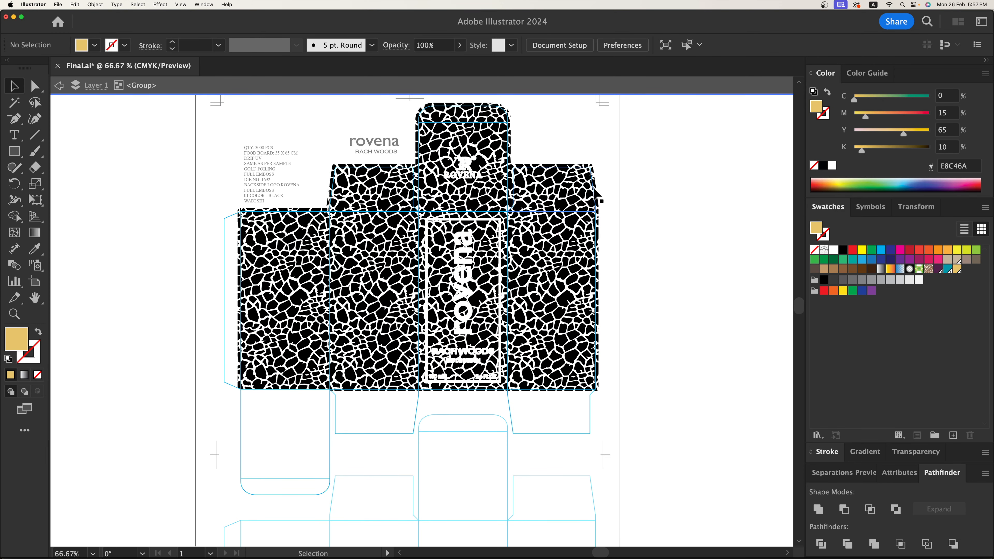
click(597, 196)
scroll(665, 156, right, 1)
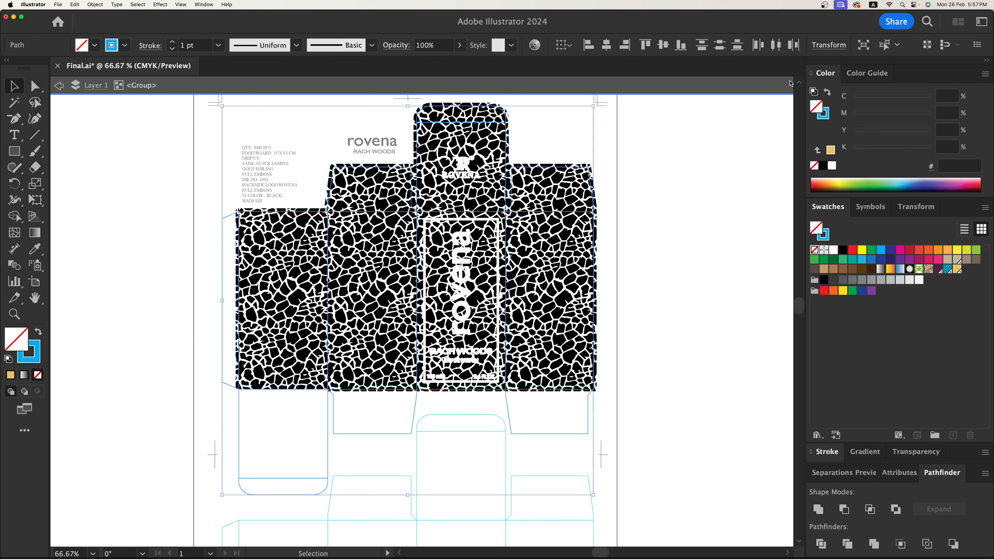
click(828, 117)
click(832, 165)
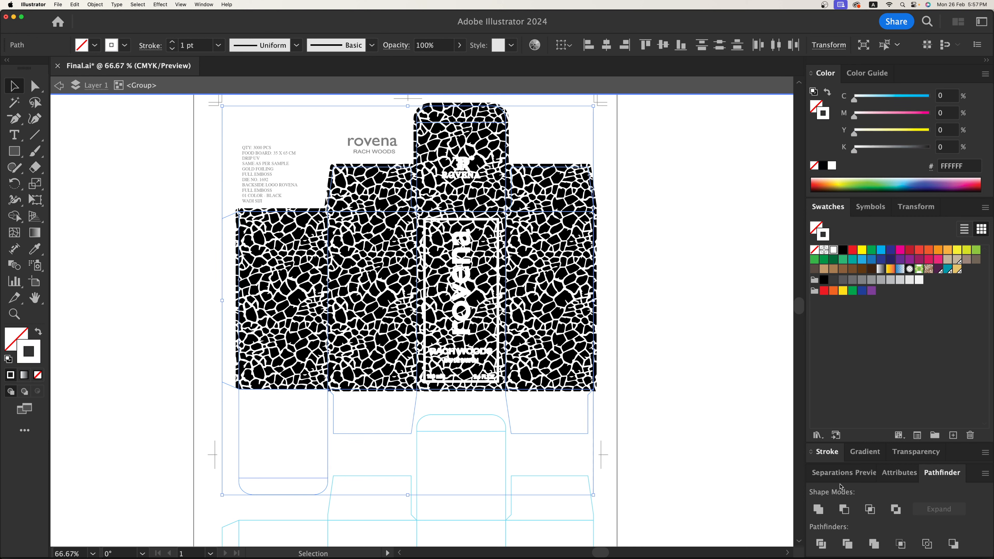
Thicken the upper dieline's white stroke to 5 pt
click(838, 462)
double_click(882, 336)
text(4)
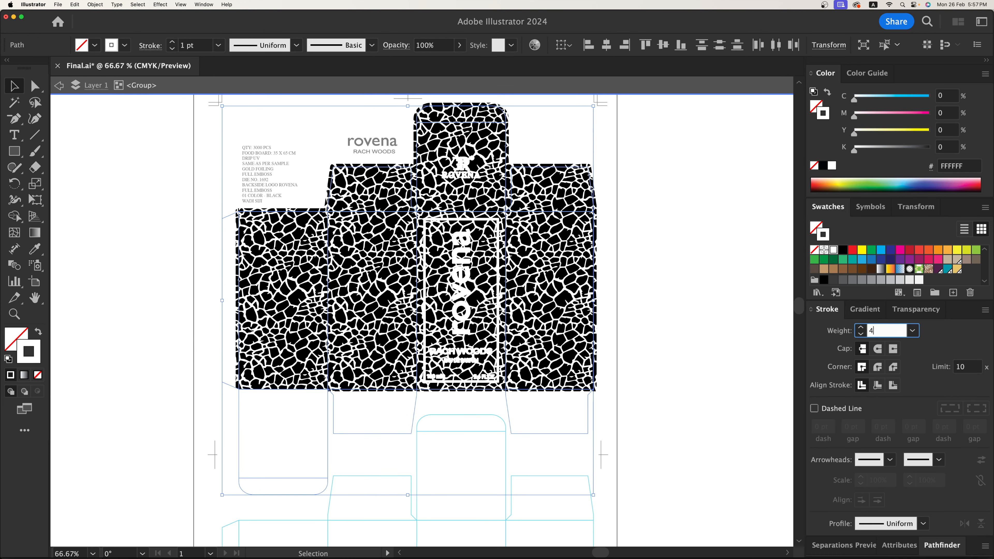
key(Return)
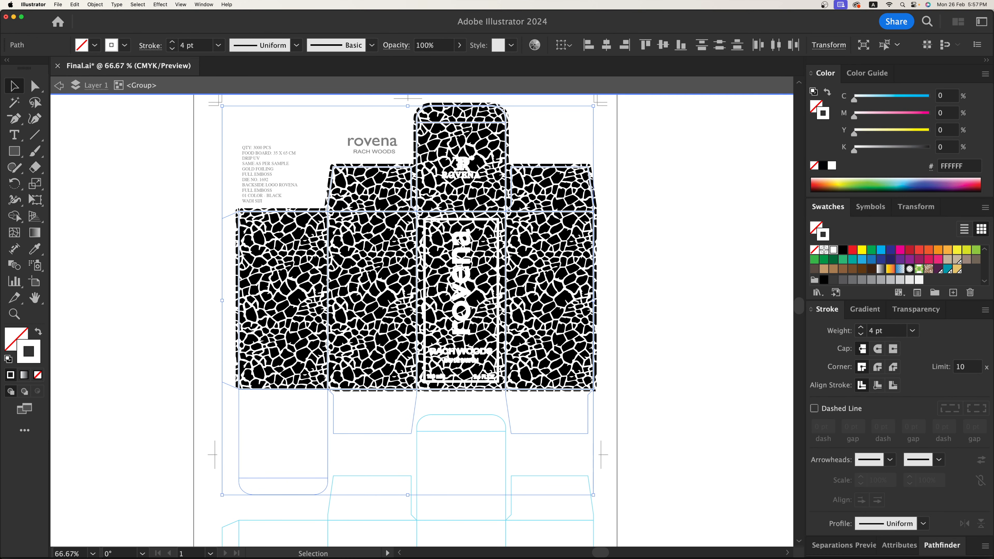
double_click(652, 383)
key(super+z)
drag(889, 331, 821, 330)
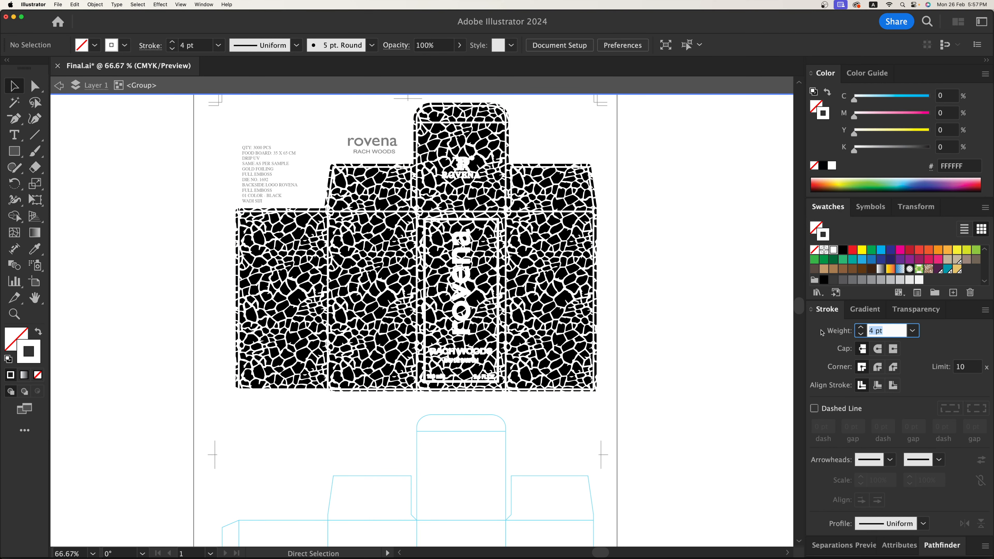
key(Return)
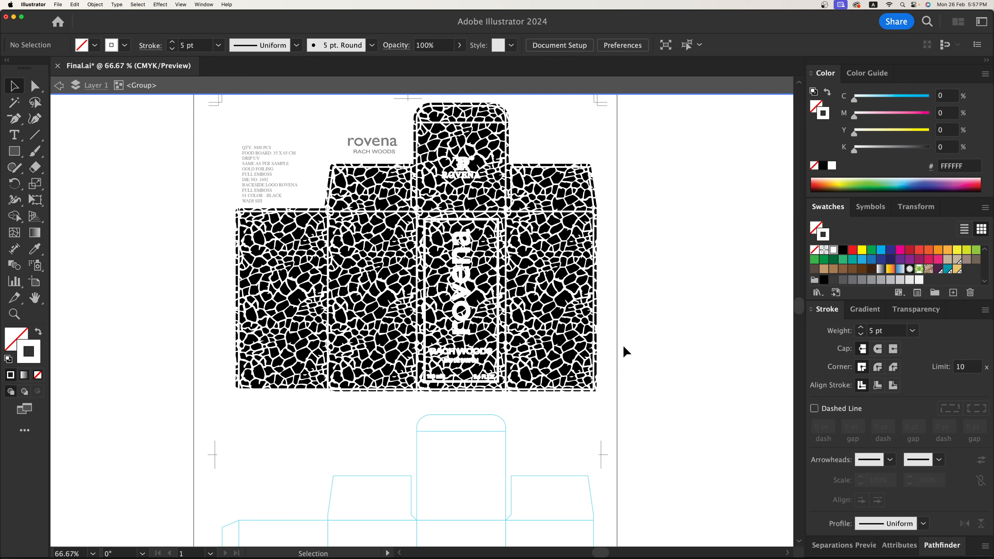
Leave the isolated group and duplicate the upper box's black pattern artwork down over the lower dieline
double_click(649, 346)
key(space)
drag(647, 351, 671, 309)
mouse_move(309, 219)
mouse_down()
mouse_move(324, 385)
mouse_move(313, 530)
mouse_up()
click(218, 483)
Align the duplicated artwork in outline view by snapping its dieline corner to the matching corner of the lower dieline
key(z)
drag(221, 461, 291, 492)
key(super+y)
key(v)
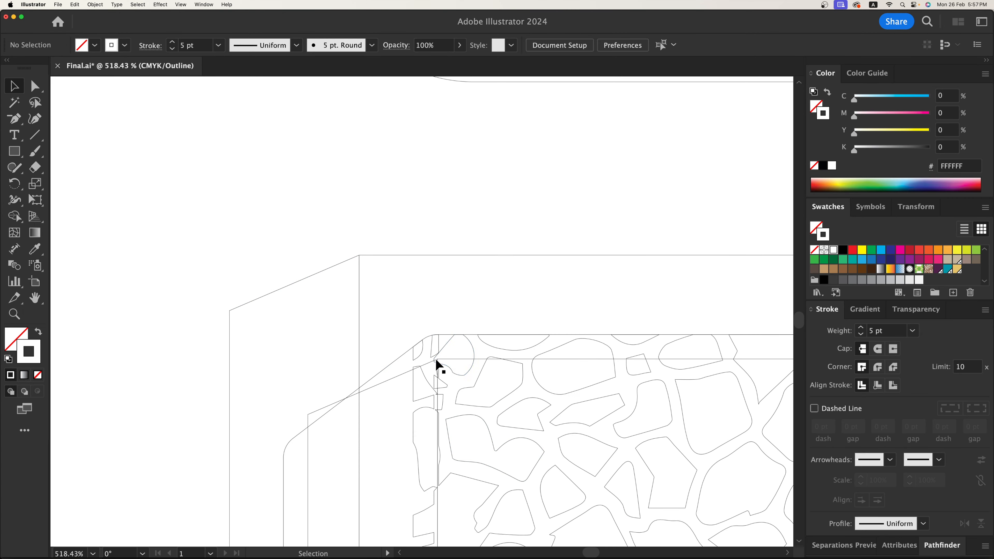
drag(437, 359, 358, 255)
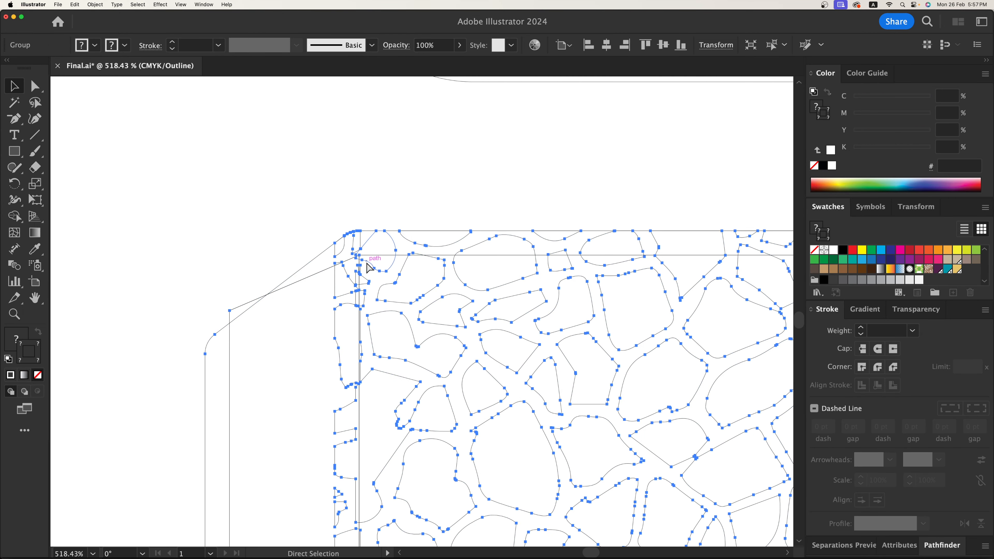
key(super+y)
key(super+0)
click(625, 347)
scroll(610, 368, right, 1)
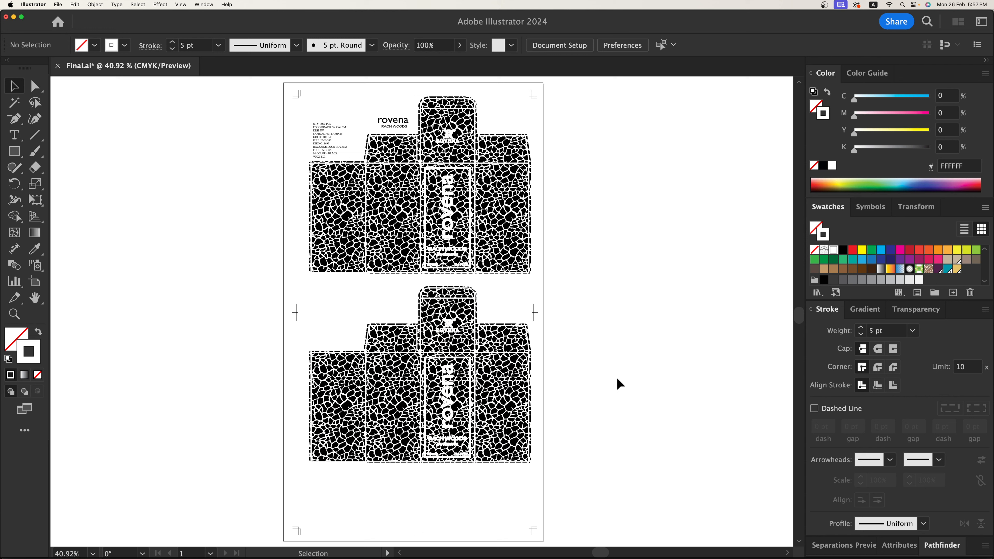
Select all text objects, convert the job notes to outlines and fill them with process black
click(150, 5)
mouse_move(164, 93)
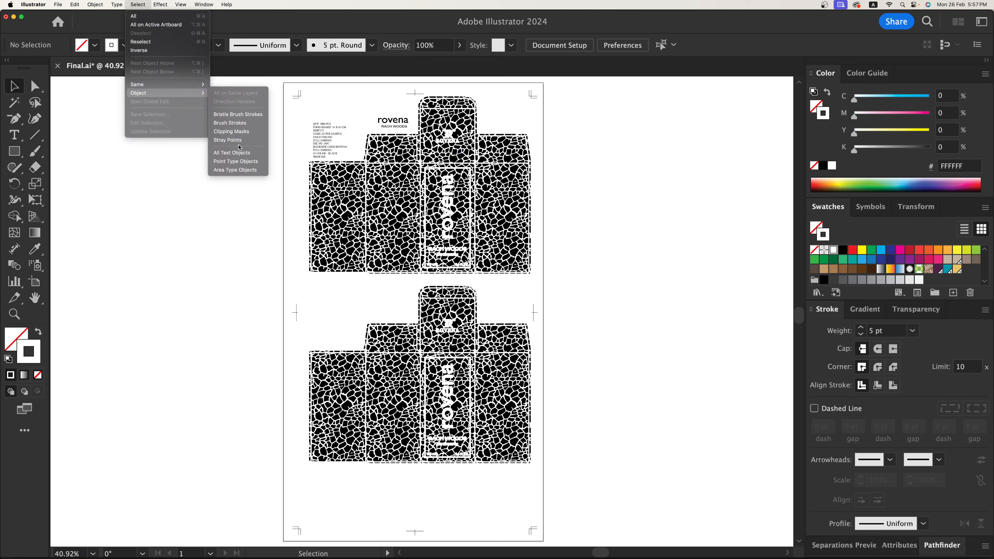
click(239, 154)
click(117, 4)
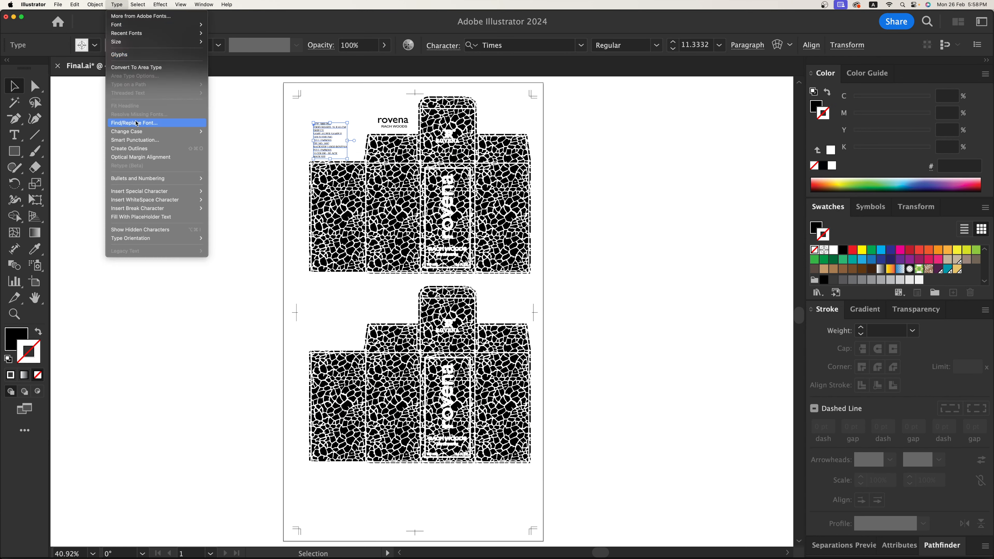
click(139, 150)
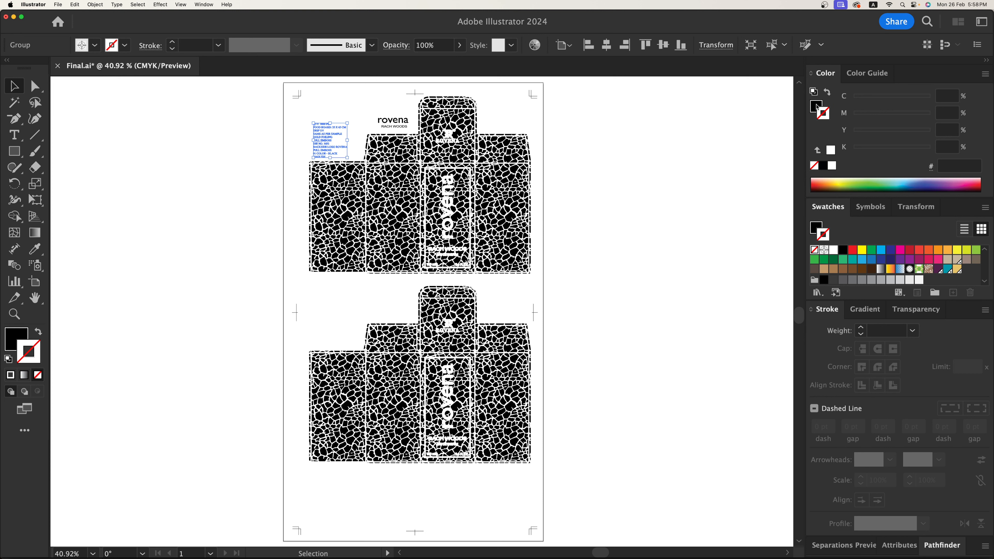
click(816, 106)
click(824, 167)
click(698, 179)
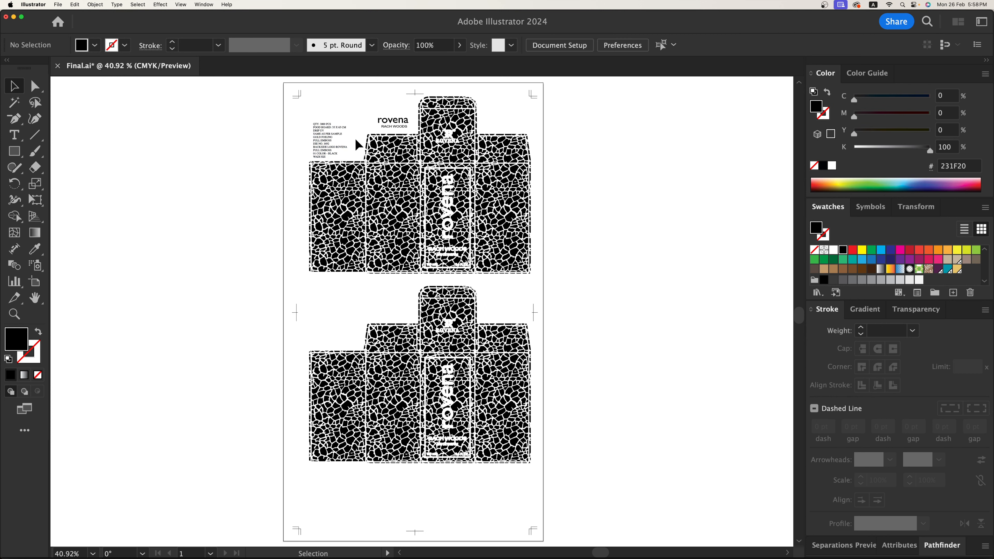
Fill the rovena RACH WOODS title above the upper box with process black and show the separations preview
click(393, 129)
shift+click(395, 121)
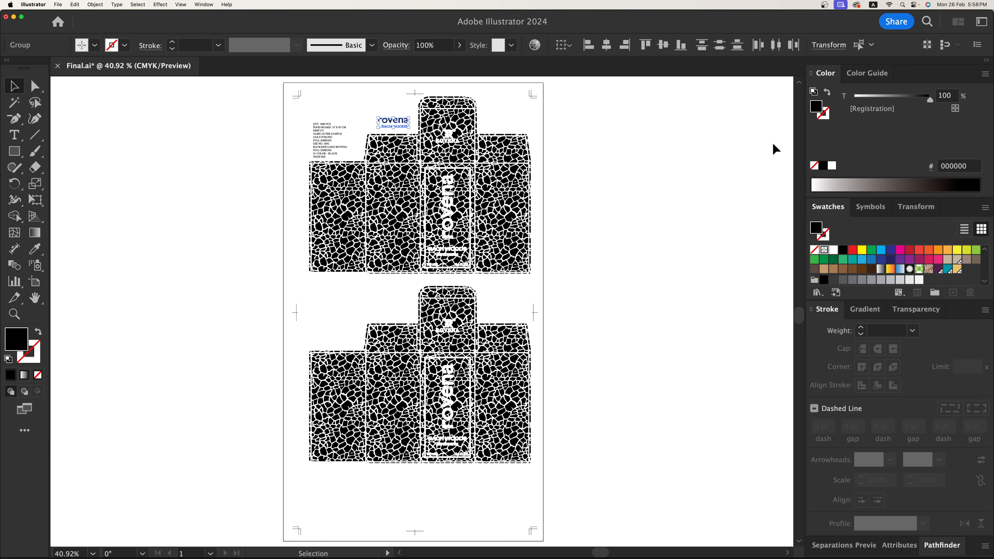
click(825, 169)
click(721, 284)
click(841, 544)
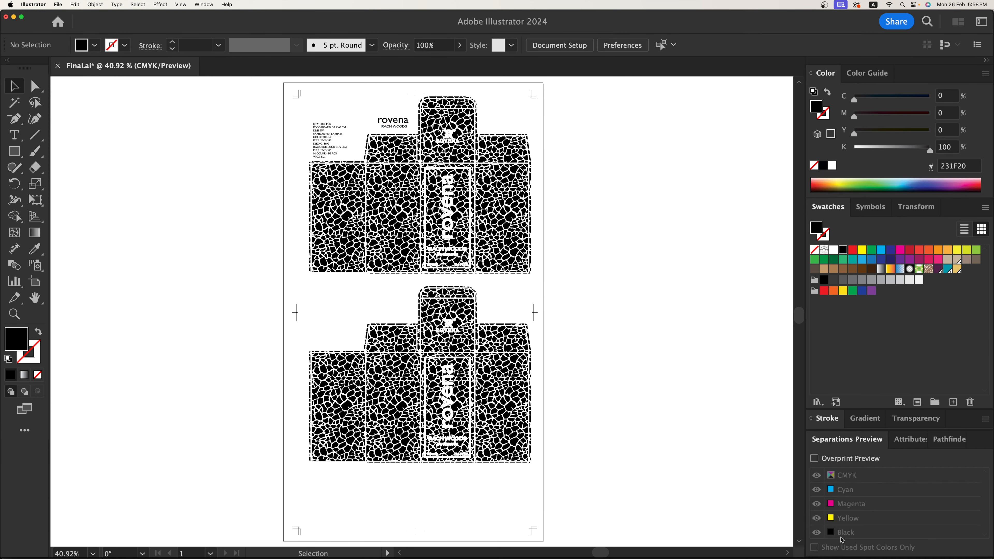
Check the black separation with Overprint Preview, then save the document as Rach Woods (Rovena) Drip UV Film.ai in Illustrator 2020 format and close it
click(814, 458)
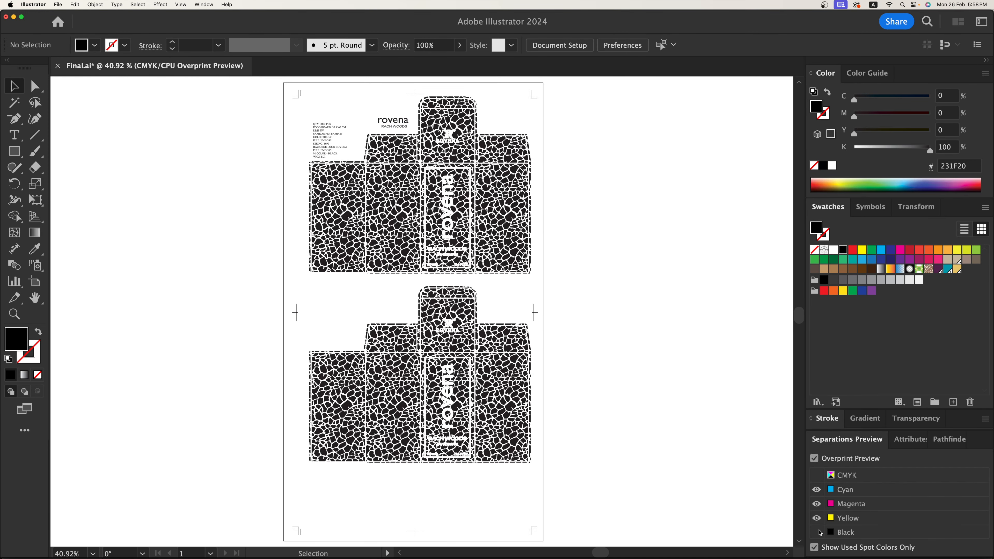
click(816, 532)
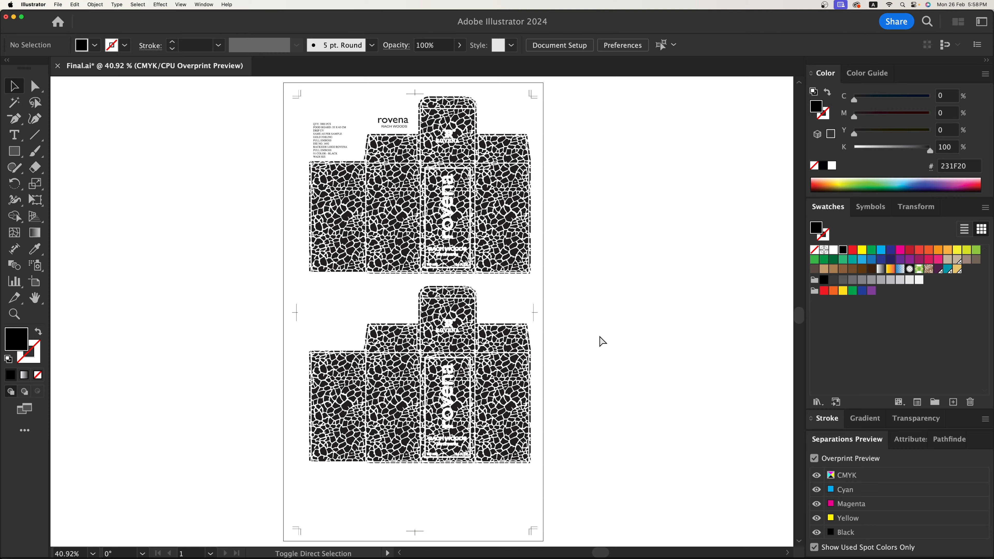
key(super+shift+s)
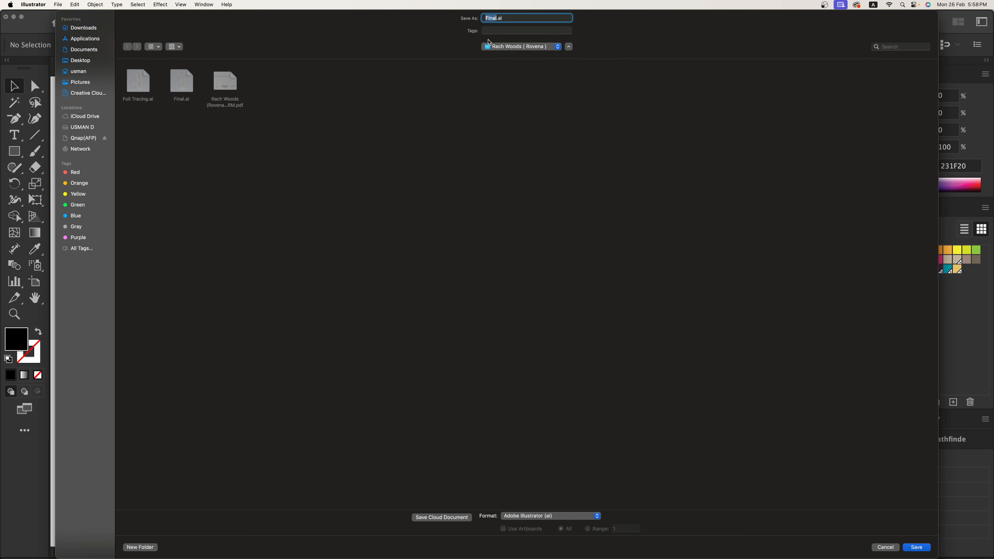
click(224, 105)
click(554, 18)
click(915, 547)
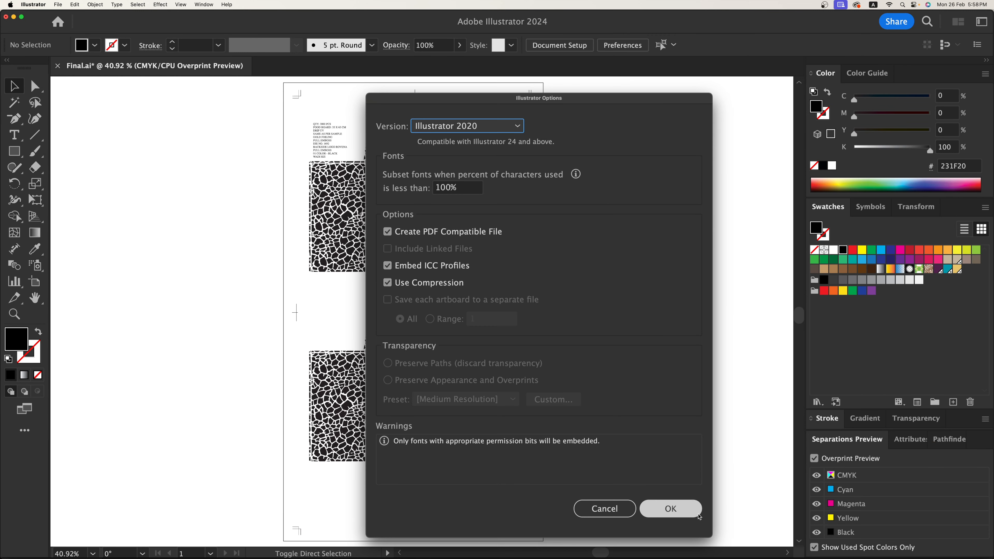
click(670, 509)
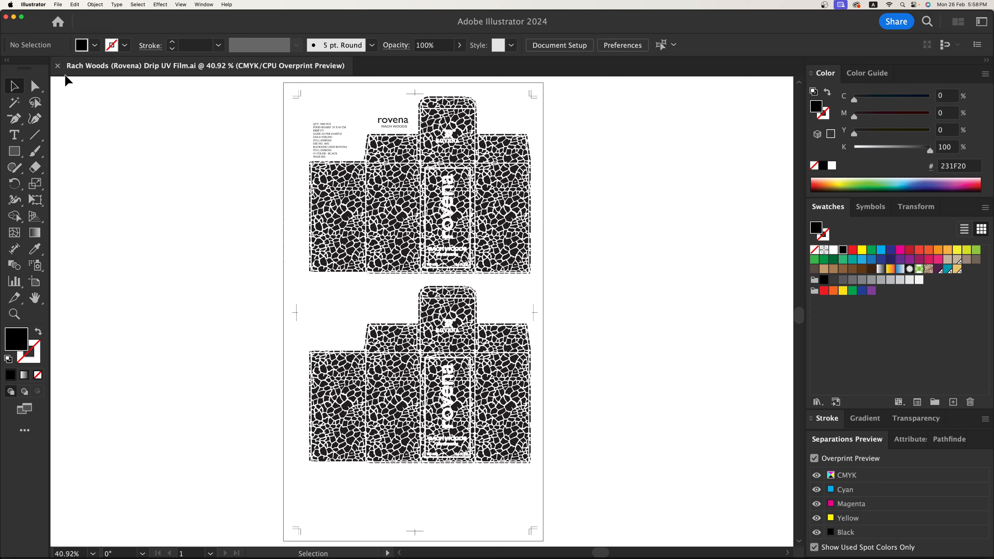
click(58, 66)
click(14, 17)
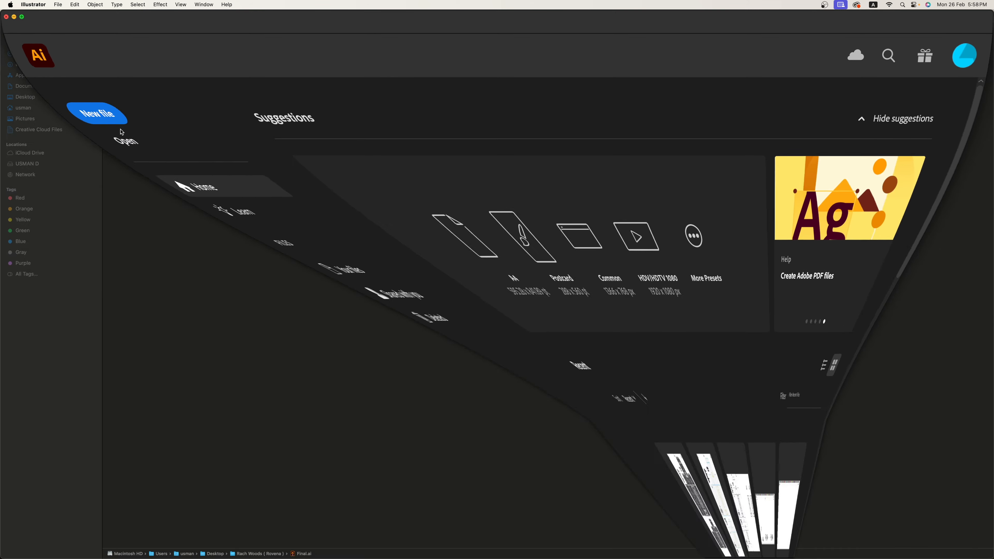
click(165, 94)
key(space)
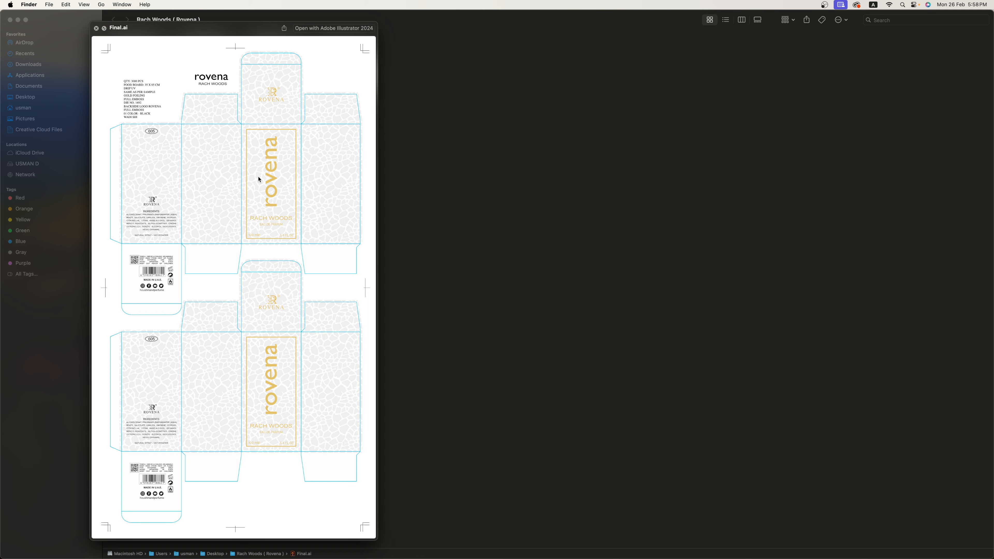
key(space)
key(Right)
key(Right)
key(Right)
key(space)
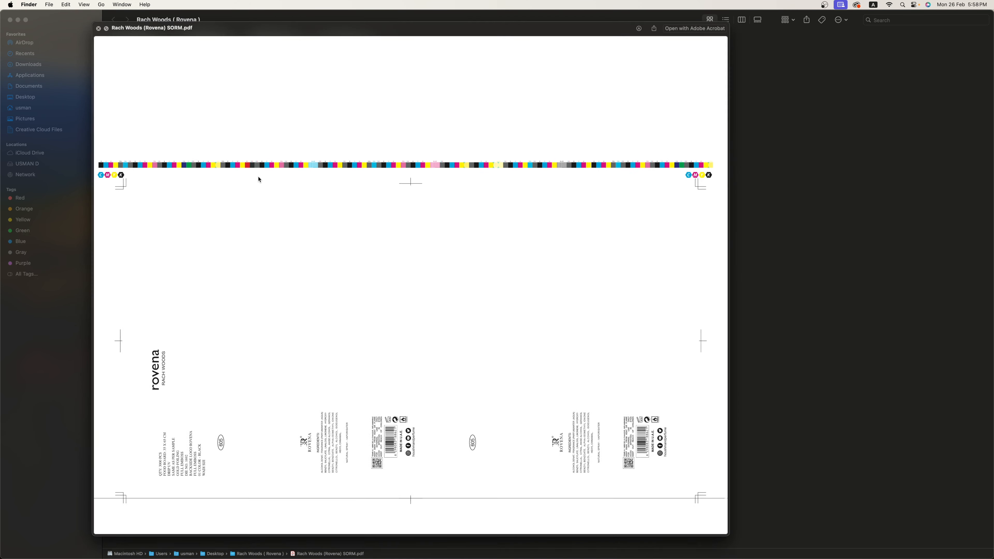
key(space)
key(Left)
key(space)
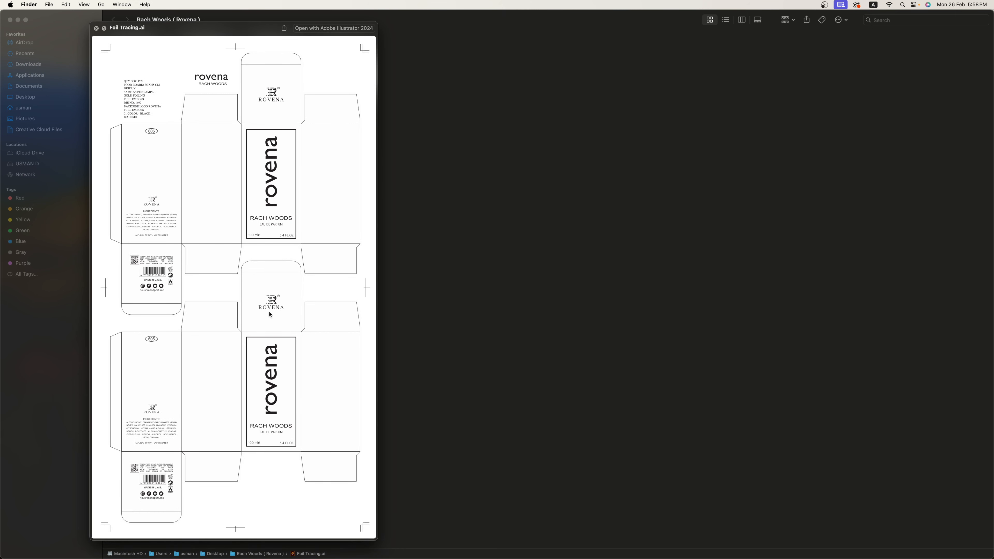
key(space)
key(Right)
key(space)
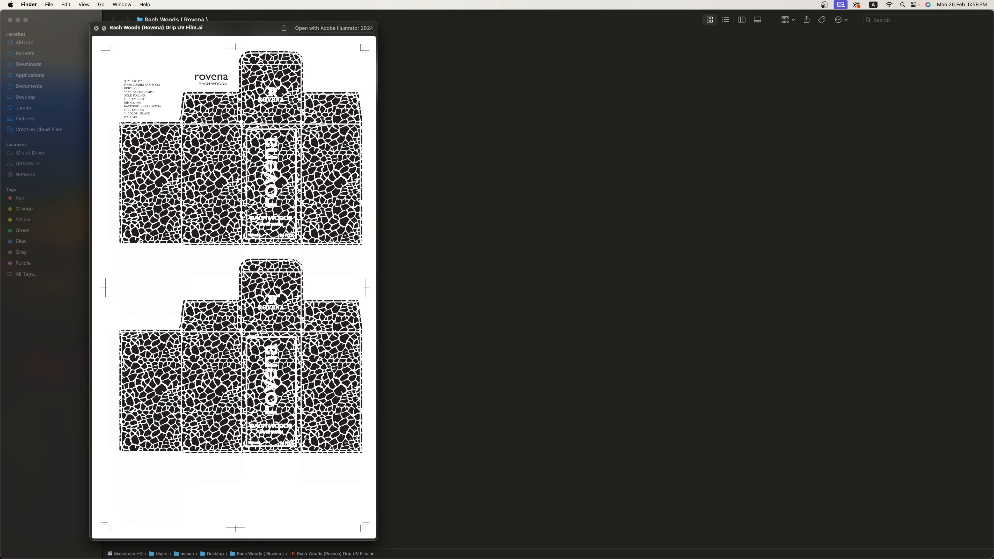
key(space)
Open Foil Tracing.ai and duplicate the two foil block groups beside the artboard to an empty area further down on the pasteboard
click(169, 99)
double_click(198, 92)
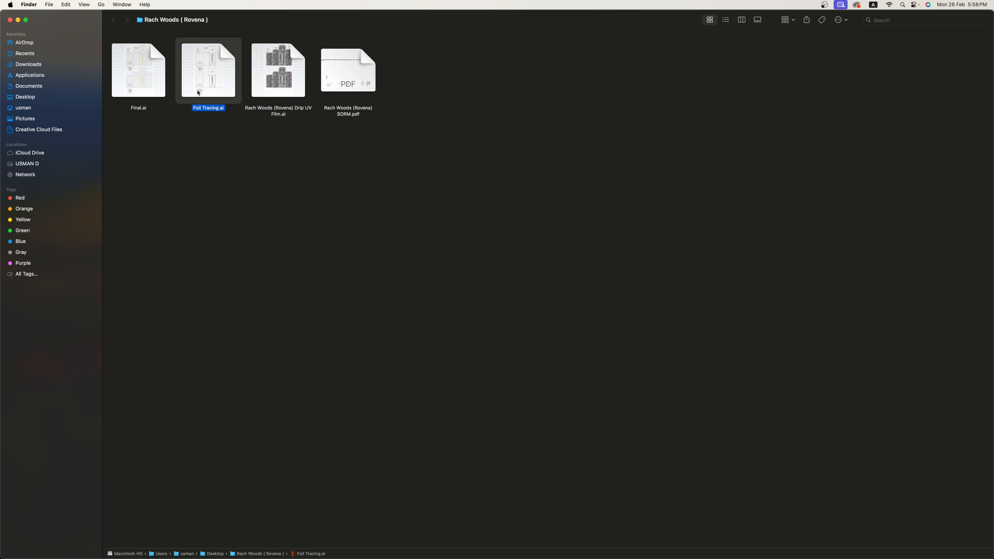
scroll(396, 177, right, 5)
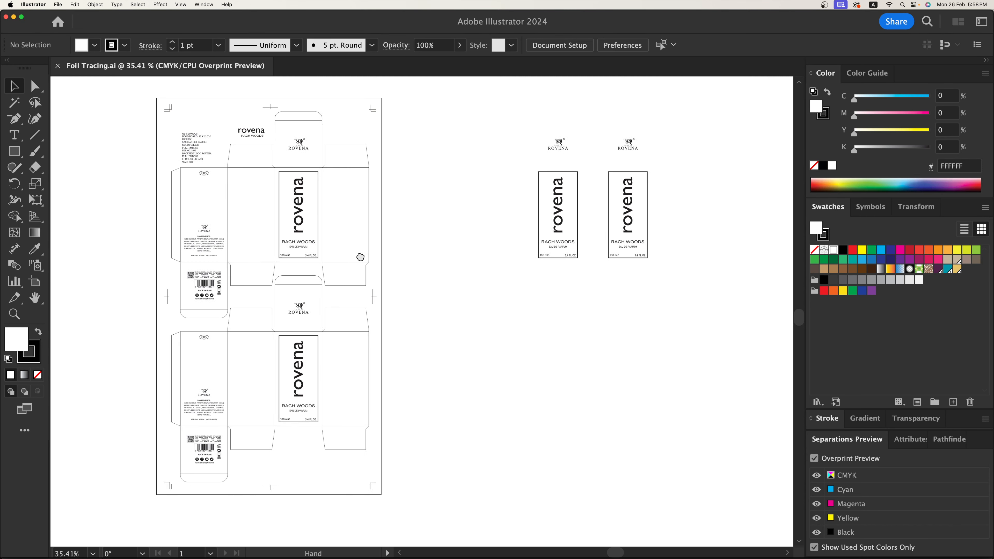
drag(434, 145, 604, 326)
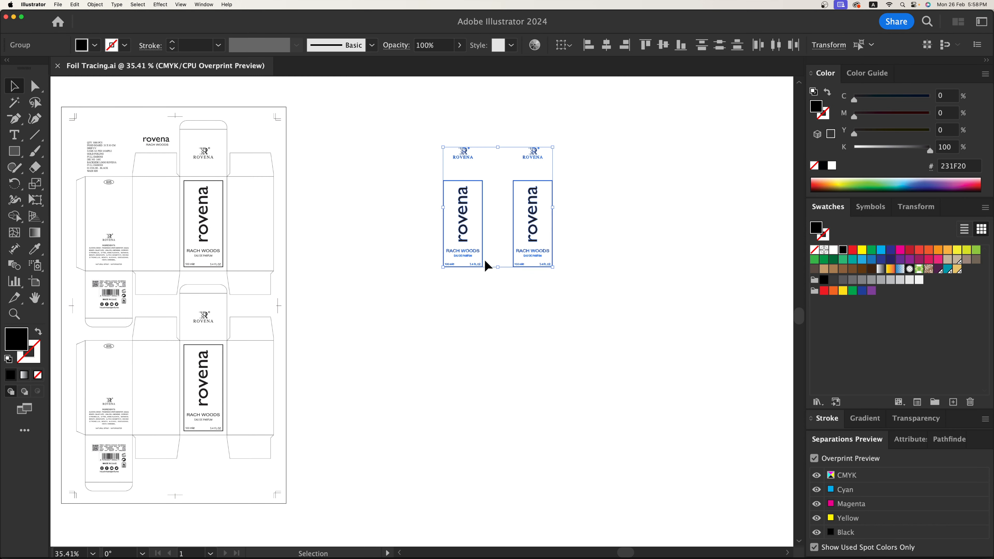
drag(468, 260, 696, 479)
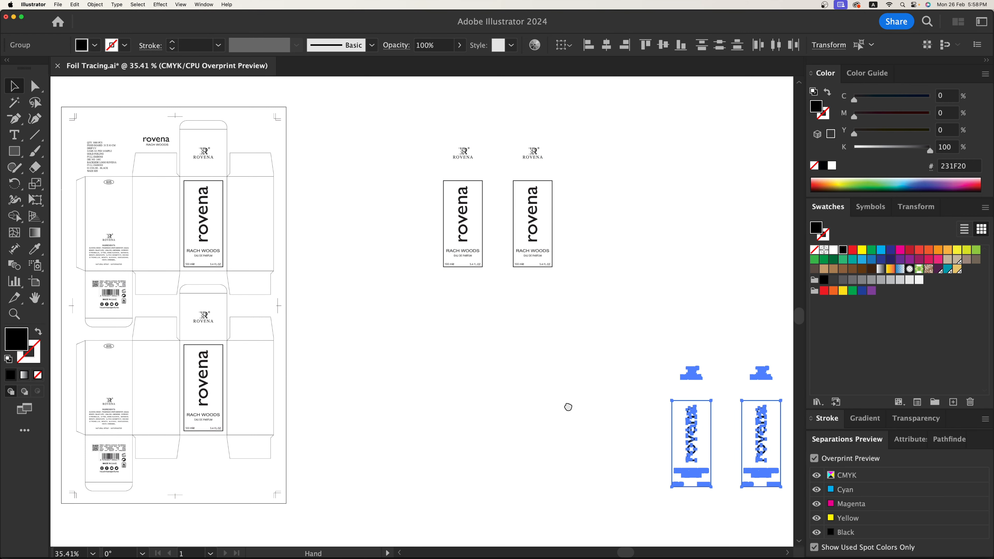
scroll(461, 335, right, 7)
scroll(461, 335, down, 2)
click(464, 334)
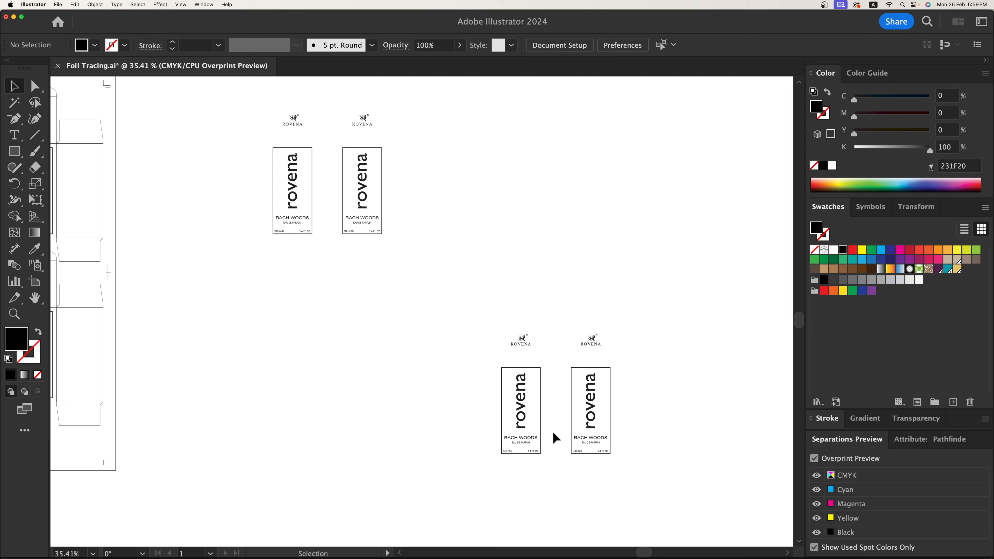
Delete the second of the duplicated blocks and ungroup the remaining one into separately editable parts
drag(600, 444, 607, 467)
key(Delete)
key(super+space)
drag(466, 326, 574, 467)
click(462, 452)
right_click(470, 407)
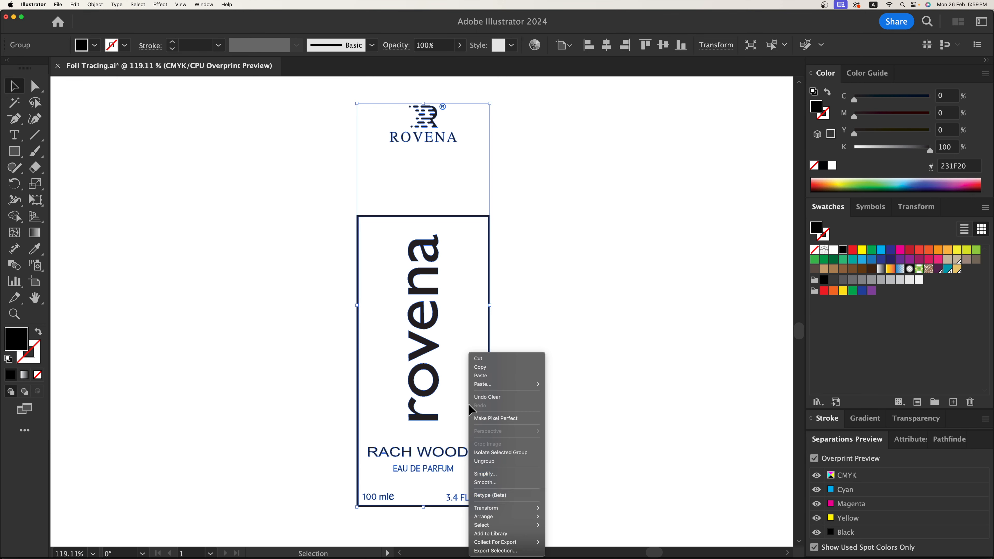
click(501, 462)
click(563, 492)
click(469, 497)
right_click(455, 484)
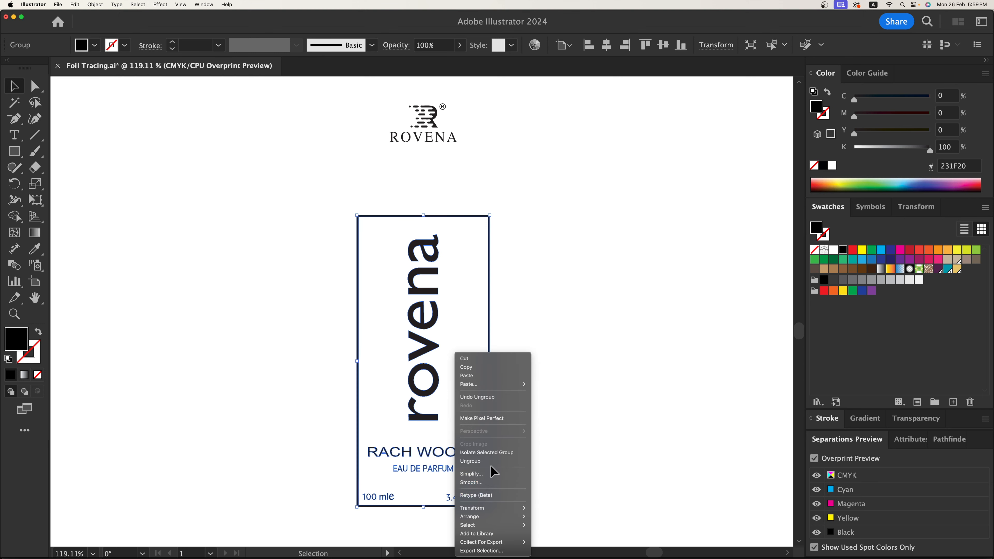
click(486, 462)
click(525, 486)
Delete the volume texts, the EAU DE PARFUM line and the logo's registered mark from the copied block
click(463, 503)
key(Delete)
click(446, 469)
key(Delete)
click(441, 114)
double_click(441, 114)
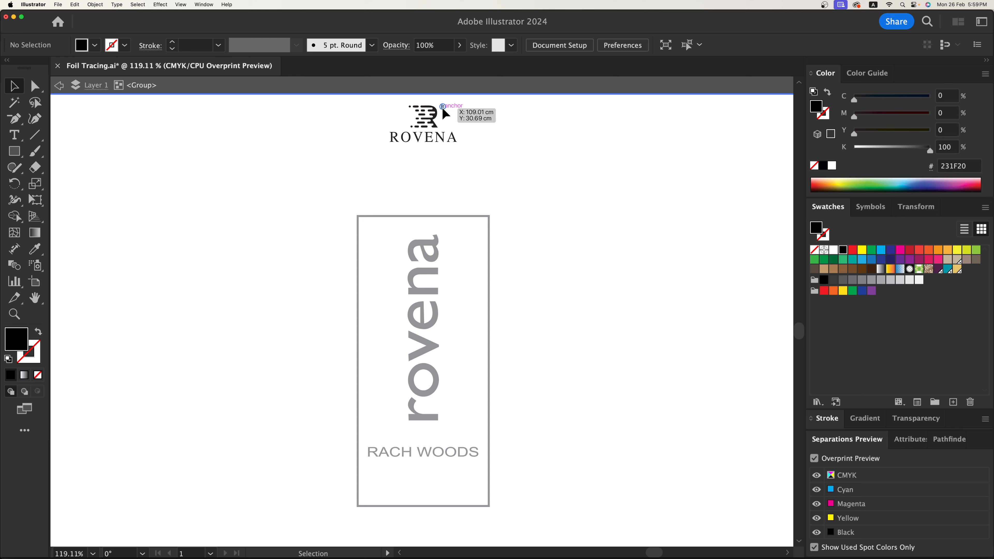
key(Delete)
double_click(494, 133)
Duplicate the framed rovena RACH WOODS block horizontally beside the original
key(super+1)
key(a)
drag(355, 229, 540, 514)
click(541, 515)
drag(461, 438, 589, 437)
Turn the ROVENA logo upside down and place a copy of it above the second framed block
drag(439, 170, 440, 192)
drag(456, 158, 560, 196)
drag(563, 266, 581, 262)
click(683, 298)
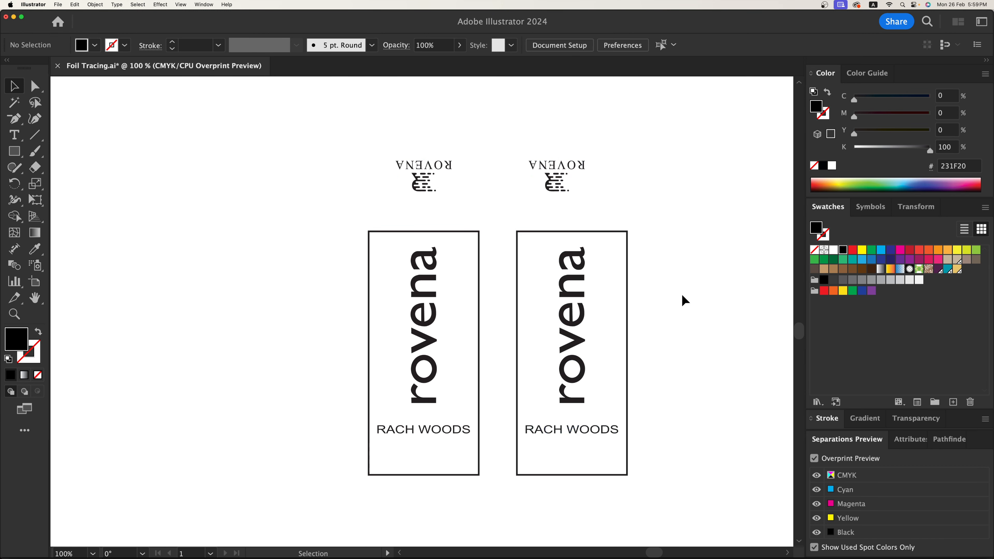
Examine the foil blocks and the simplified emboss blocks beside the two-up layout
key(super+minus)
key(super+minus)
key(super+minus)
scroll(628, 295, left, 5)
scroll(628, 296, up, 2)
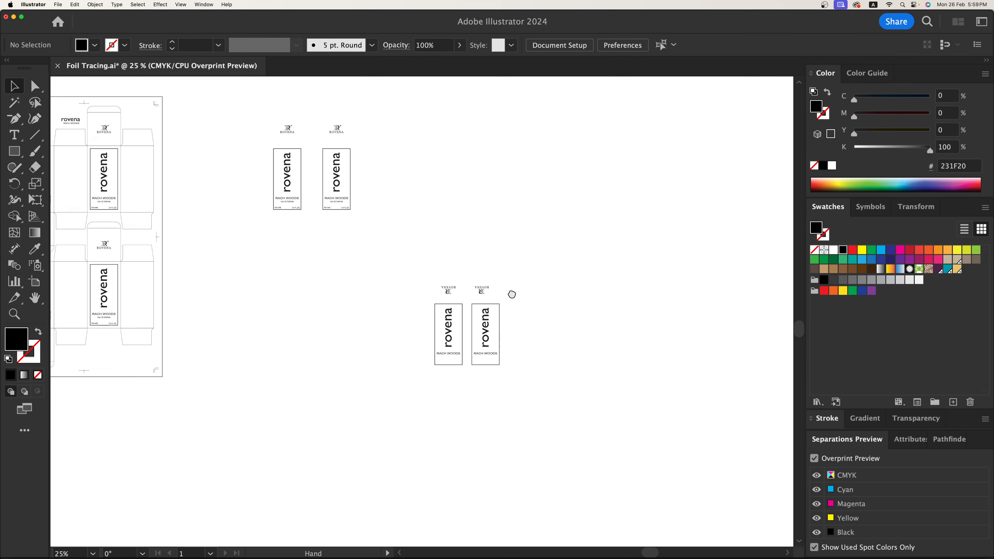
key(z)
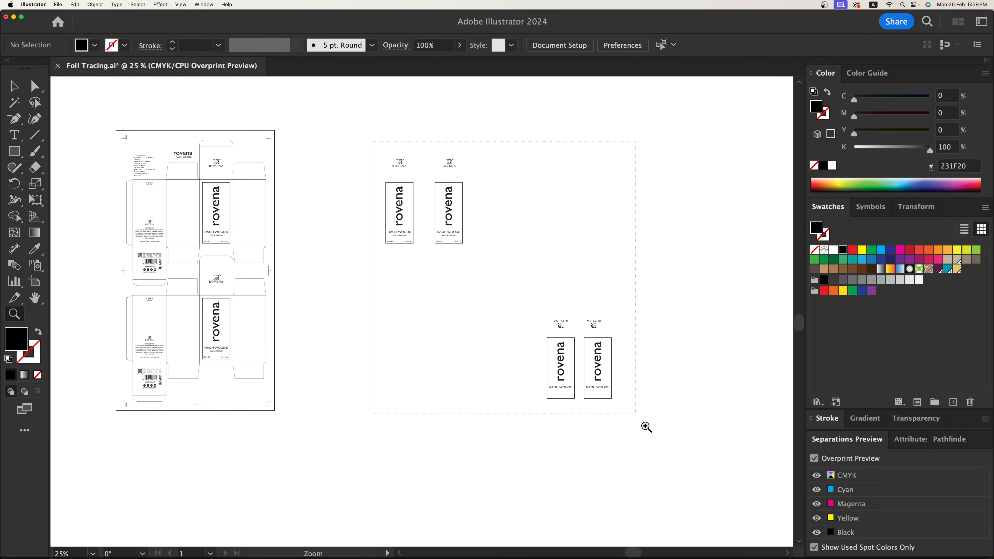
drag(646, 426, 372, 141)
key(z)
drag(191, 93, 477, 324)
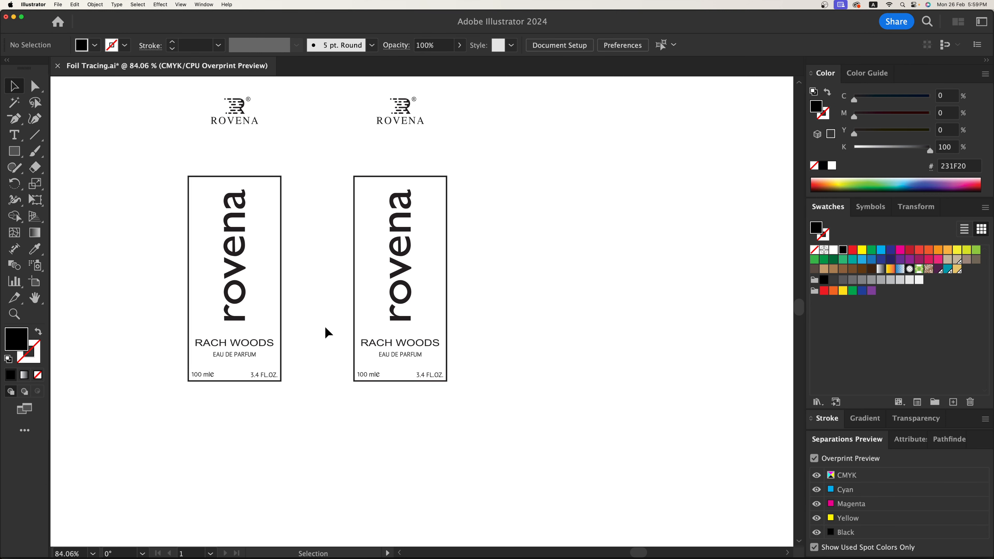
scroll(418, 383, down, 15)
scroll(418, 384, right, 5)
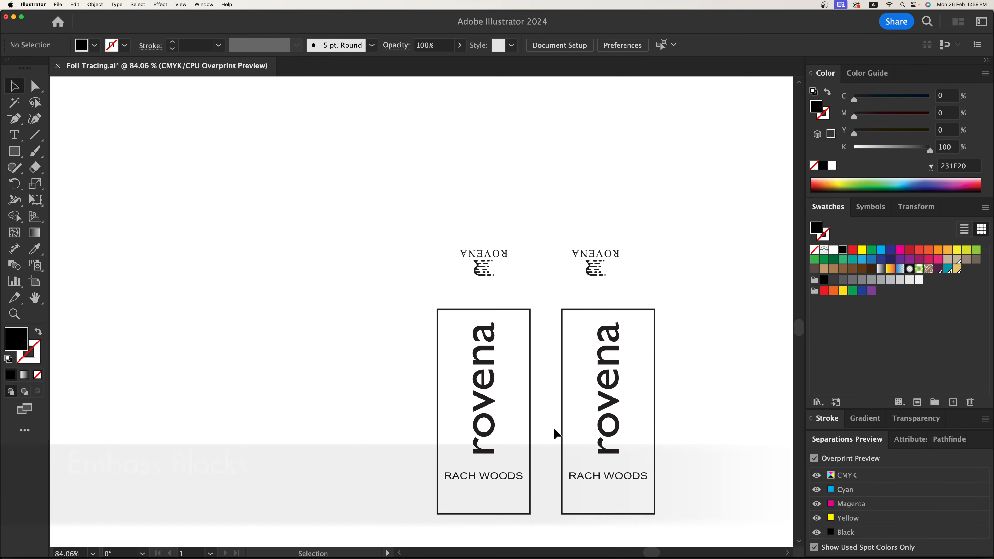
key(super+minus)
key(super+minus)
key(super+minus)
key(super+minus)
key(super+minus)
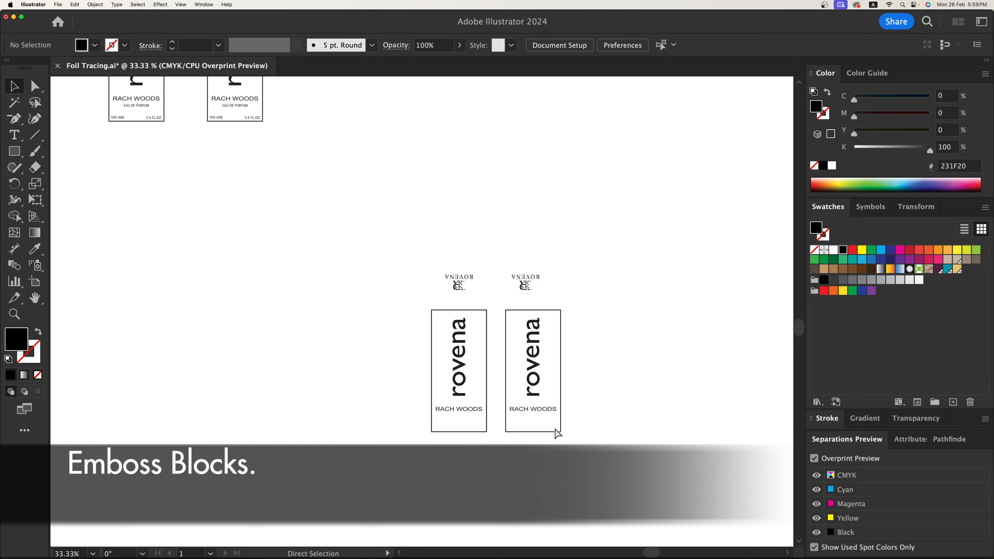
key(space)
drag(465, 339, 483, 345)
key(z)
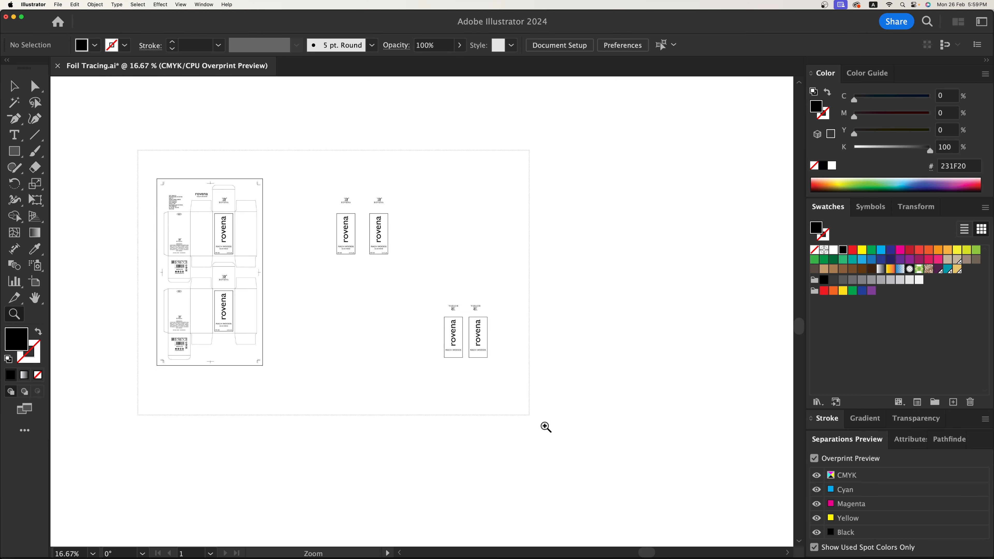
drag(530, 416, 581, 445)
Save Foil Tracing.ai with the added emboss blocks, close it and return to the job folder
key(super+s)
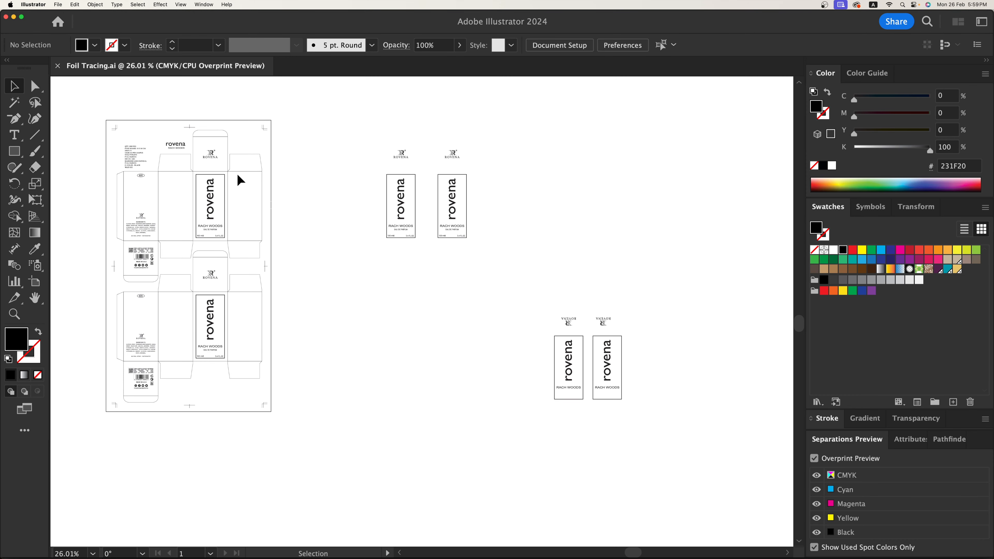
click(58, 66)
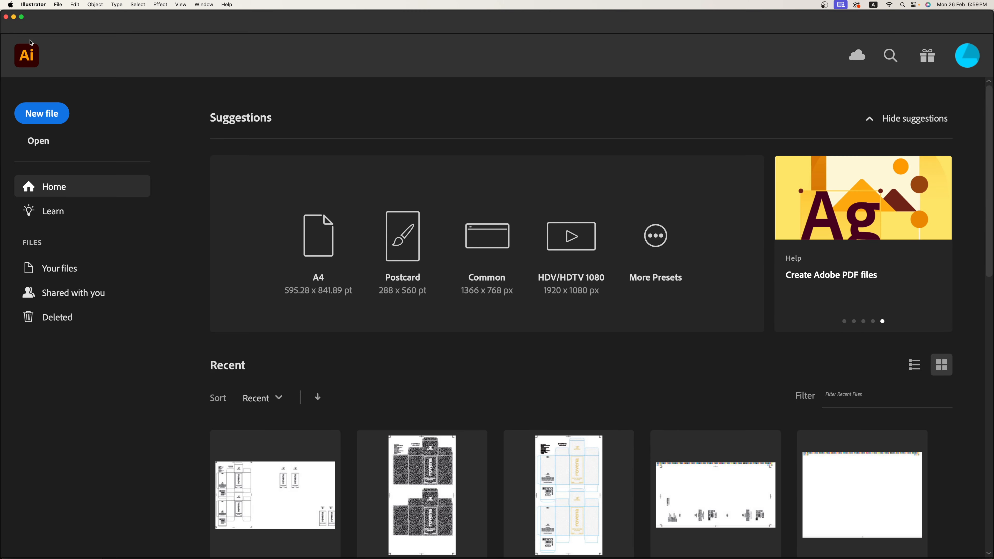
click(14, 17)
Review the finished job files by previewing Final.ai, the SORM plate PDF, Foil Tracing.ai and the Drip UV film in turn
key(space)
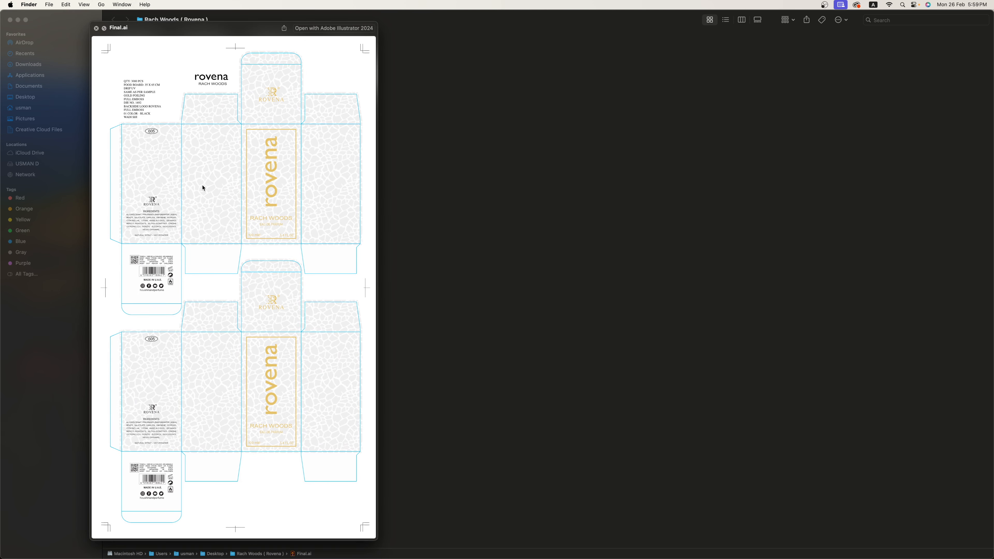
key(space)
click(340, 87)
key(space)
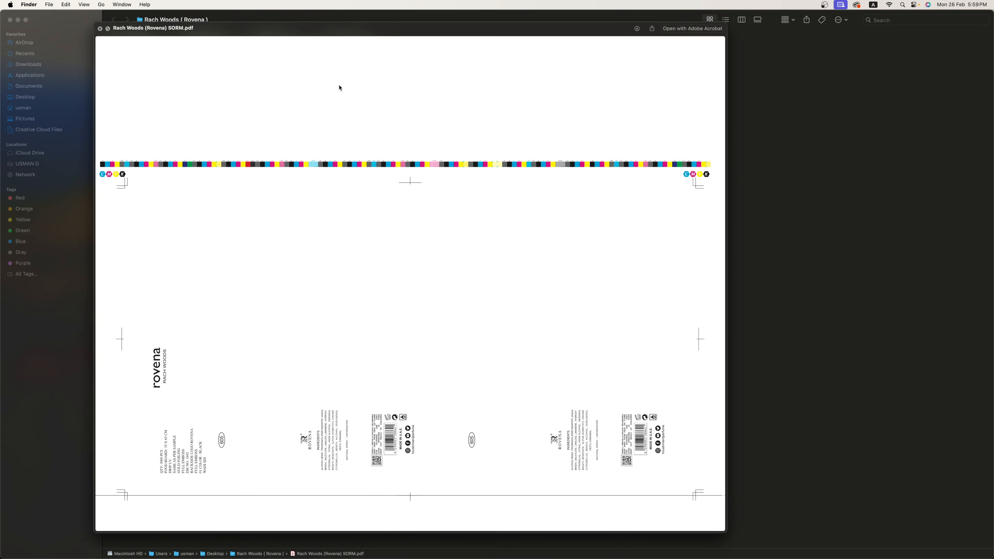
key(space)
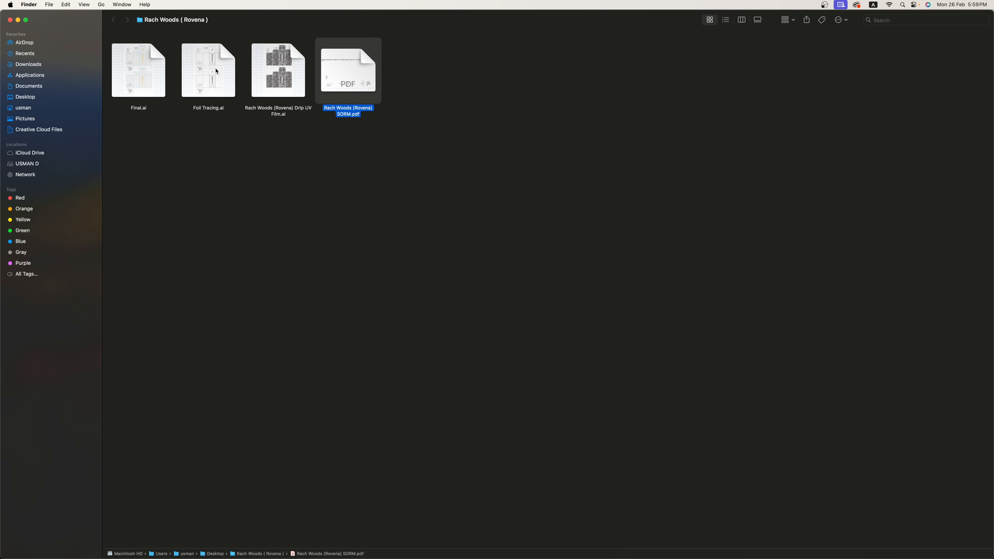
click(199, 74)
key(space)
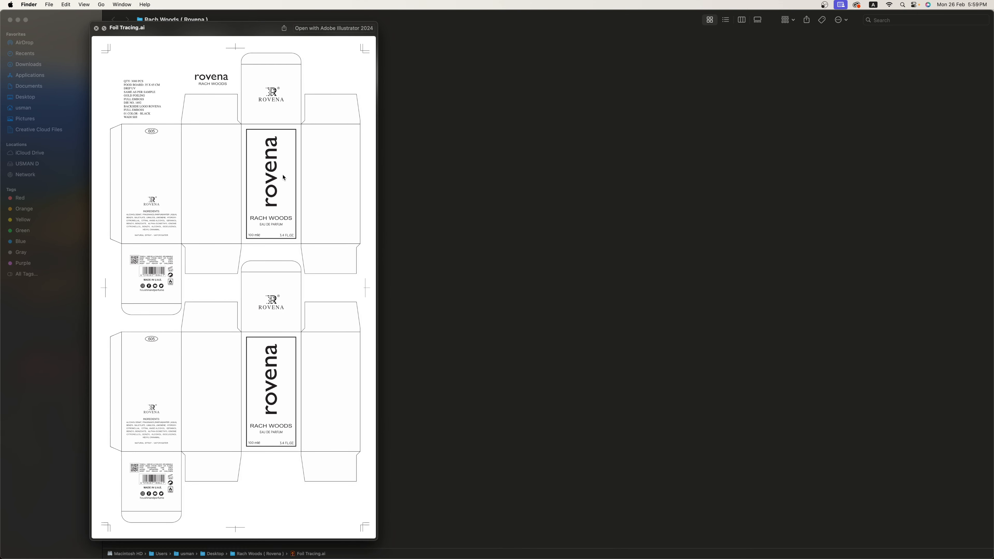
key(space)
click(290, 95)
key(space)
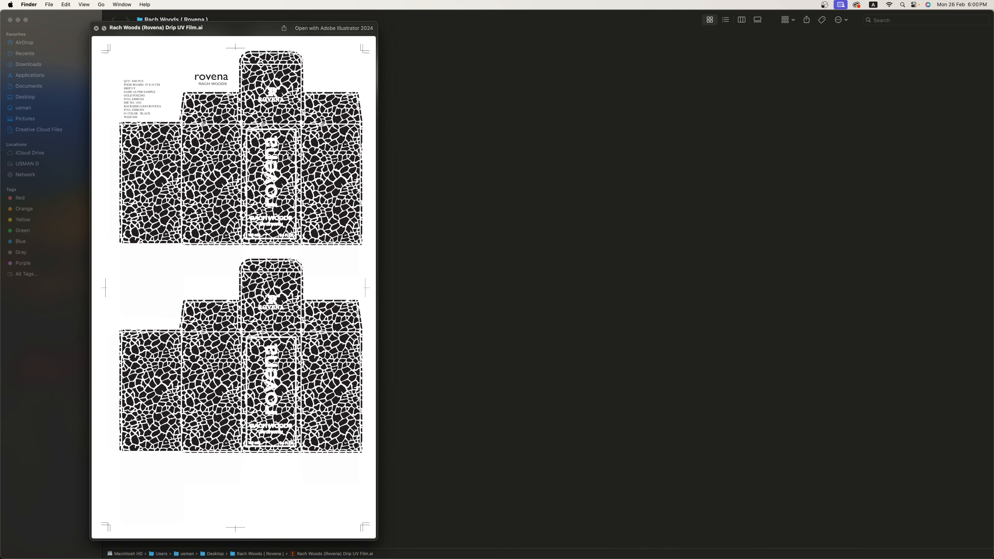
key(space)
click(287, 160)
Open Final.ai and examine the upper box artwork and its job notes up close
double_click(157, 103)
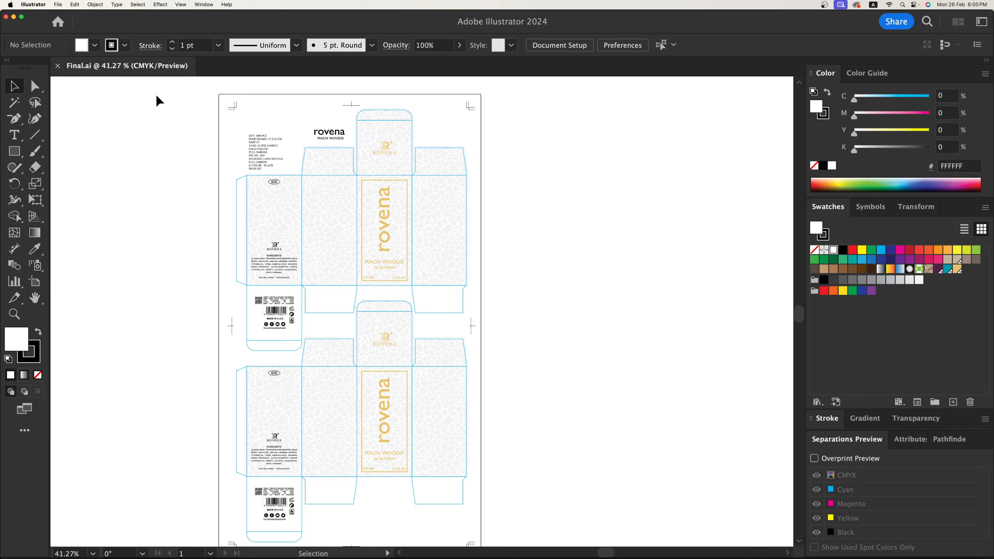
key(z)
drag(192, 106, 535, 339)
key(v)
scroll(626, 349, up, 1)
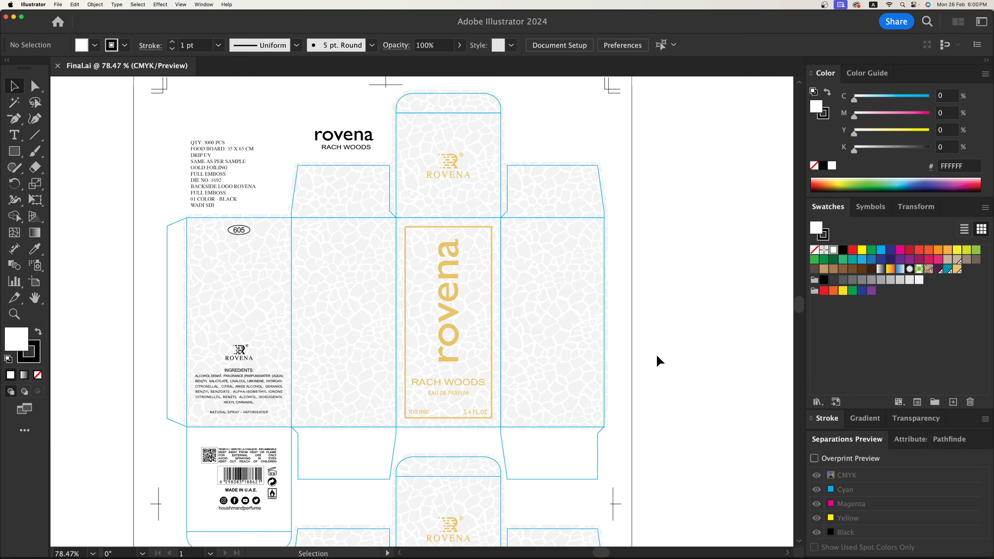